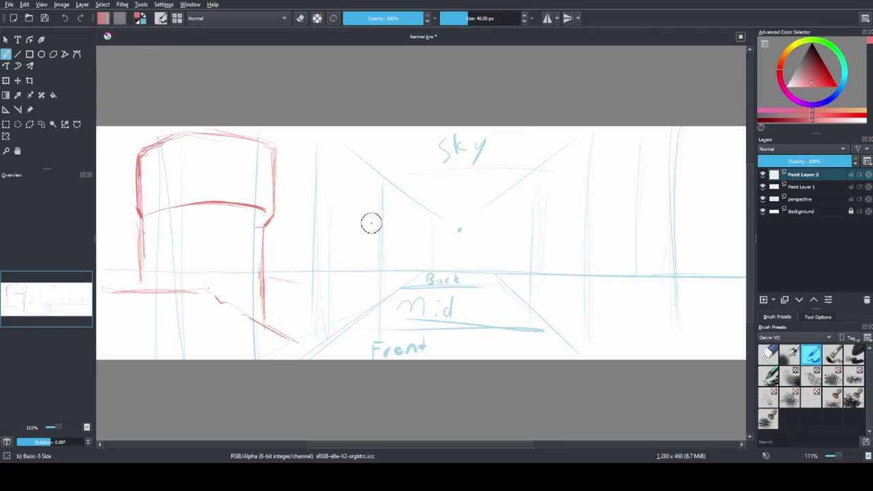
Step: On Paint Layer 1, sketch two long ground lines sloping down from the tower's base and side across the middle ground
key(Page_Down)
drag(238, 274, 436, 355)
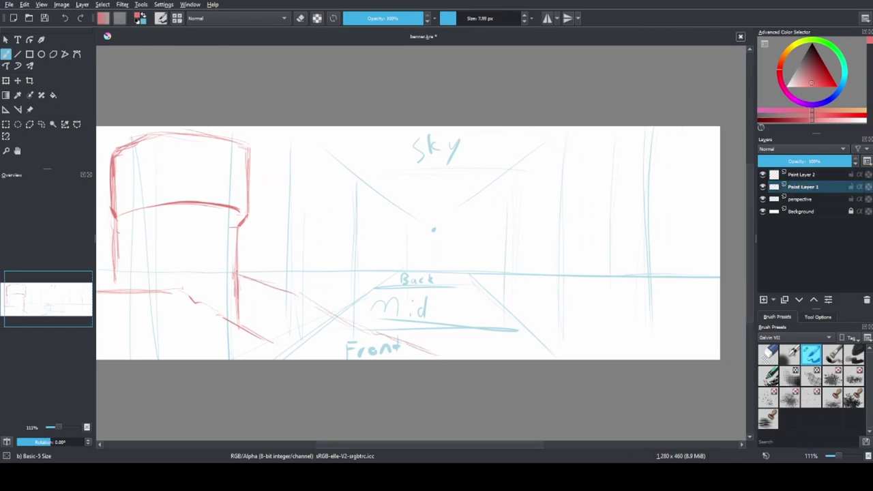
mouse_move(315, 258)
mouse_down()
mouse_move(518, 332)
mouse_move(638, 360)
mouse_up()
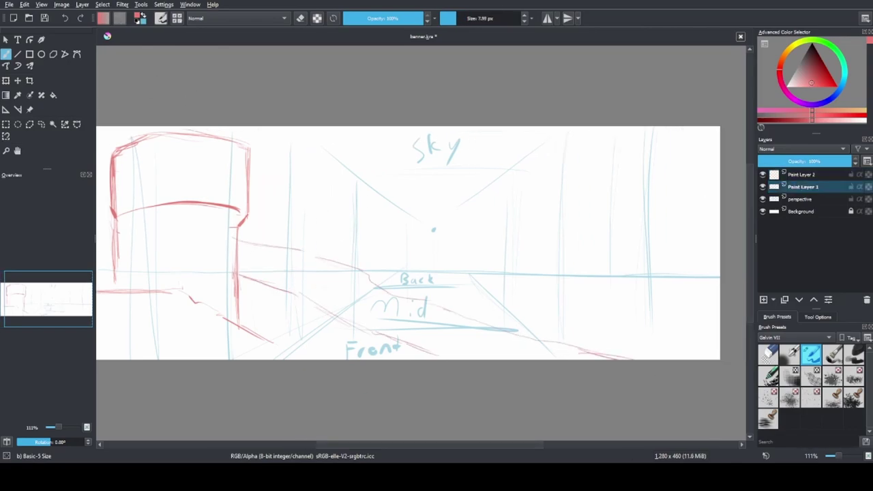
Step: Draw a bold foreground slope curving down from the canvas's left edge past the tower's base, plus a short rock line beside the tower
scroll(478, 307, left, 2)
mouse_move(225, 300)
mouse_down()
mouse_move(288, 346)
mouse_move(164, 231)
mouse_move(298, 358)
mouse_up()
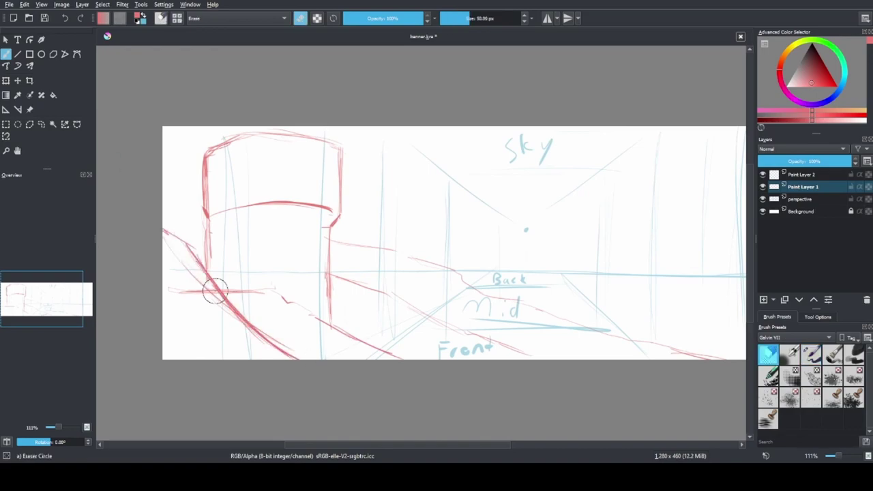
drag(202, 296, 265, 359)
drag(240, 316, 297, 357)
drag(173, 175, 201, 202)
Step: Sketch stepped cliff outlines descending from behind the tower toward the right edge and erase the stray lines
scroll(491, 302, right, 3)
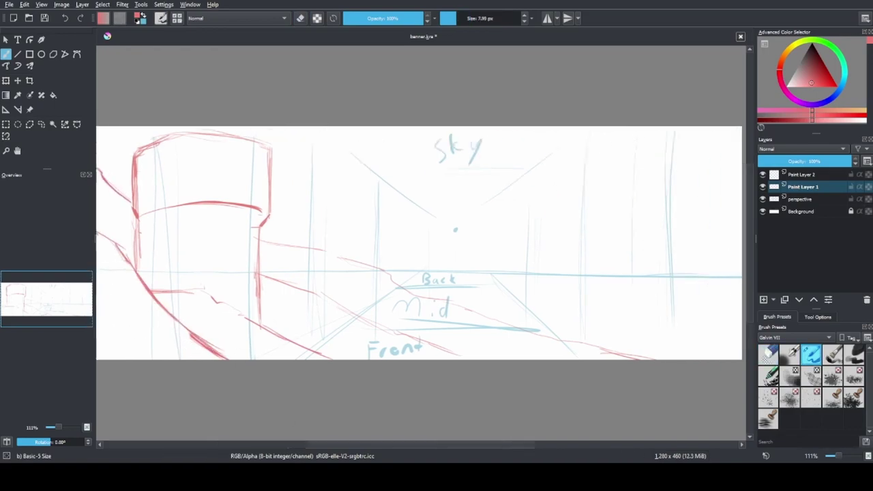
scroll(491, 302, down, 1)
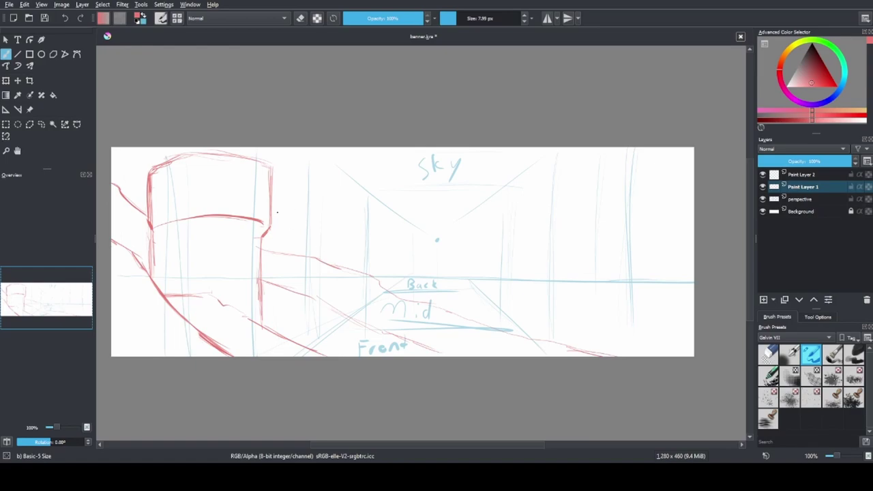
drag(491, 274, 699, 315)
drag(453, 269, 383, 239)
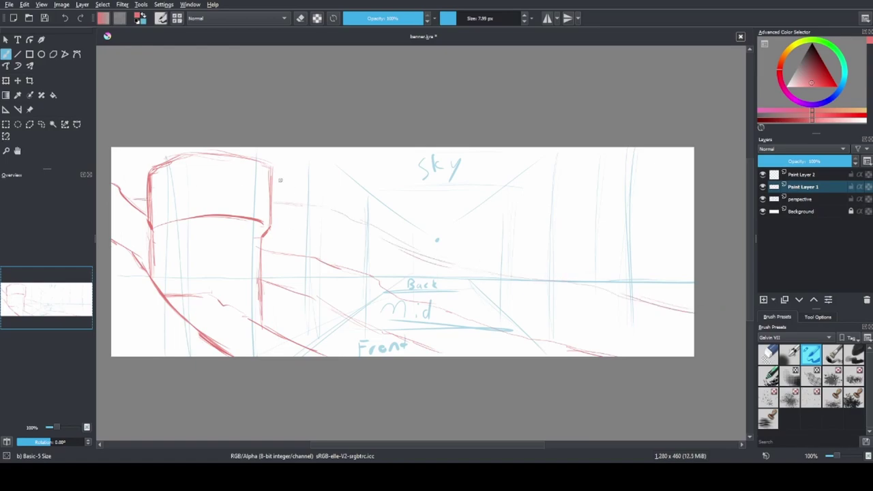
drag(518, 249, 695, 268)
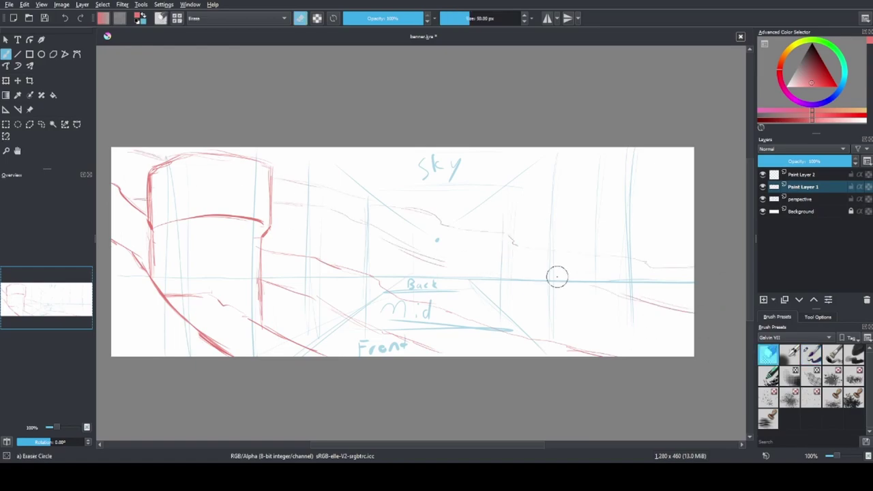
mouse_move(294, 203)
mouse_down()
mouse_move(274, 203)
mouse_move(374, 205)
mouse_up()
Step: Draw three arched windows with inner frames around the tower's upper section
mouse_move(241, 206)
mouse_down()
mouse_move(259, 198)
mouse_move(262, 213)
mouse_up()
drag(217, 176, 193, 205)
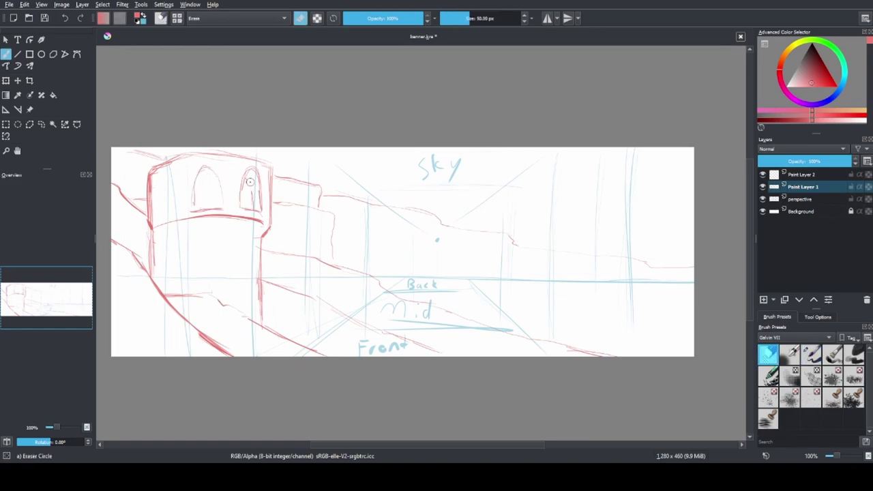
drag(202, 205, 217, 173)
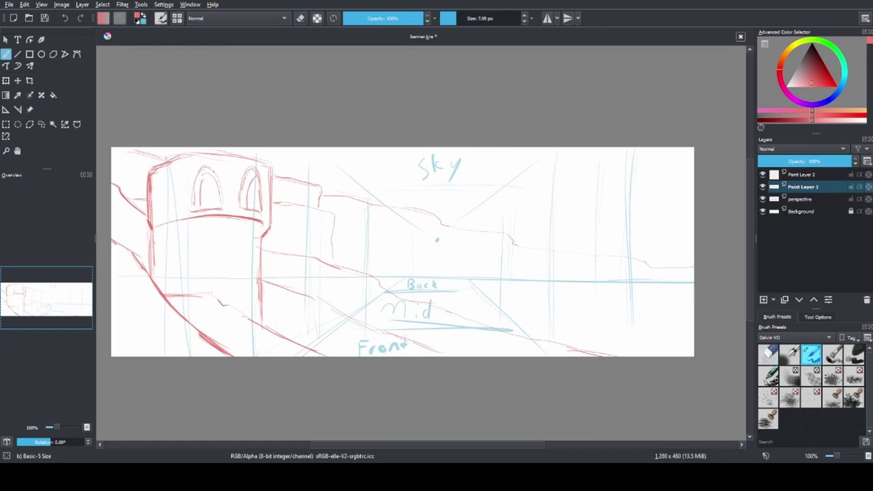
mouse_move(155, 211)
mouse_down()
mouse_move(171, 172)
mouse_move(175, 210)
mouse_up()
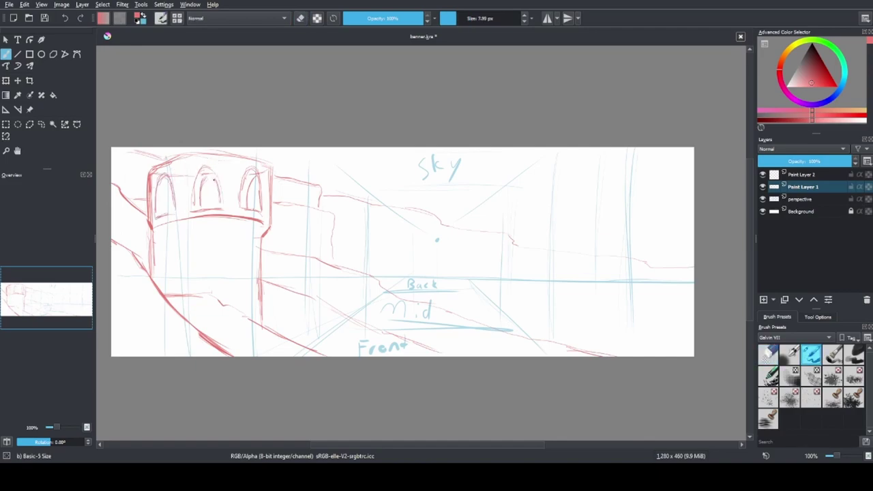
drag(164, 184, 170, 201)
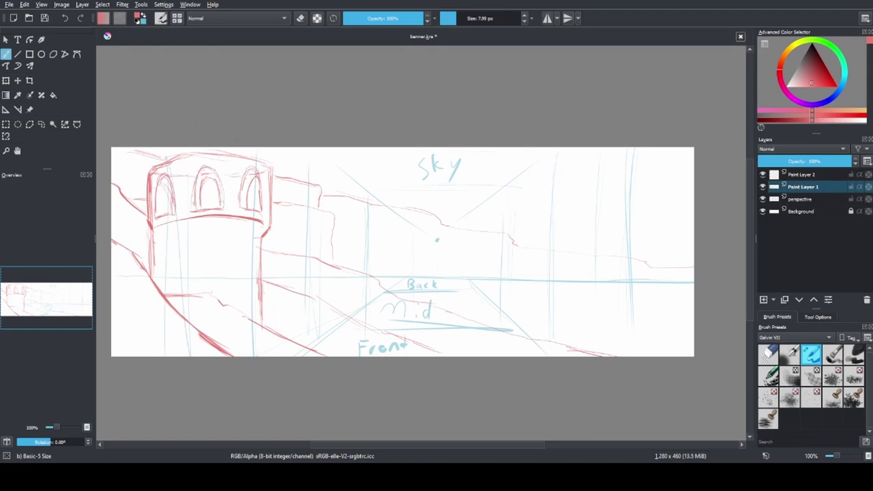
Step: Draw the vertical end of the left cliff near the vanishing point and erase the distant outline to its right
drag(439, 226, 432, 293)
key(e)
drag(452, 221, 696, 268)
key(e)
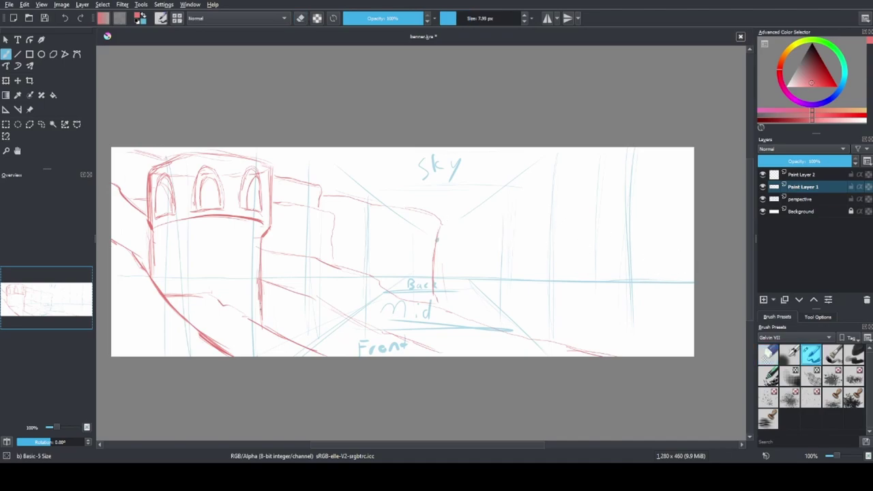
Step: Clean up the lines at the tower's lower left corner and sketch a rock mound with a small arched opening there
key(e)
drag(142, 261, 156, 273)
key(e)
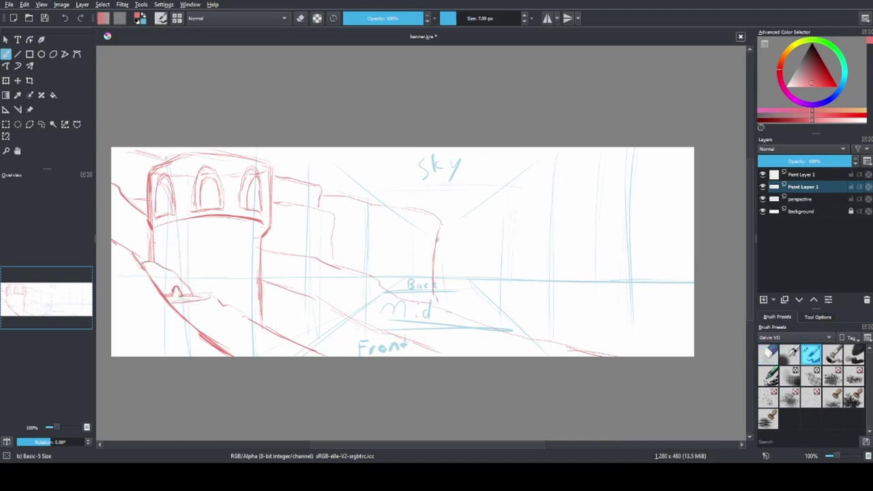
Step: Erase the far end of the middle-ground slope and sketch a right-hand cliff side descending from the upper right corner toward the valley
key(e)
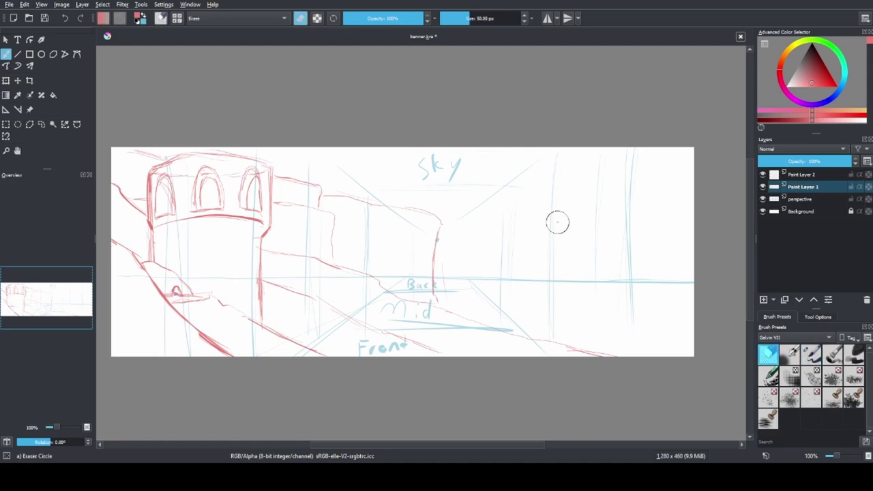
key(e)
key(e)
mouse_move(477, 320)
mouse_down()
mouse_move(610, 353)
mouse_move(444, 311)
mouse_up()
key(e)
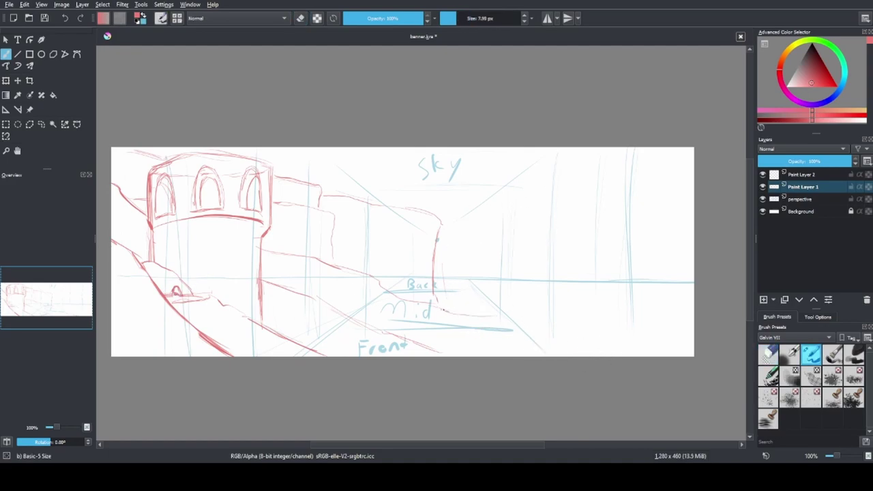
mouse_move(634, 220)
mouse_down()
mouse_move(552, 292)
mouse_move(483, 293)
mouse_move(486, 312)
mouse_move(445, 313)
mouse_up()
key(e)
key(e)
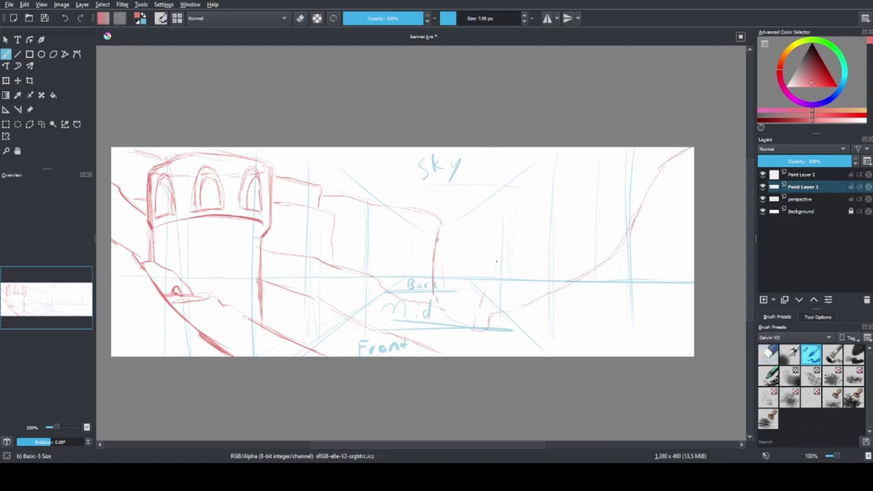
Step: Draw a thick foreground slope from the right edge down to the lower centre and erase the lines beneath it
key(ctrl+z)
drag(693, 258, 497, 345)
key(ctrl+z)
drag(694, 273, 472, 334)
drag(577, 294, 403, 356)
key(e)
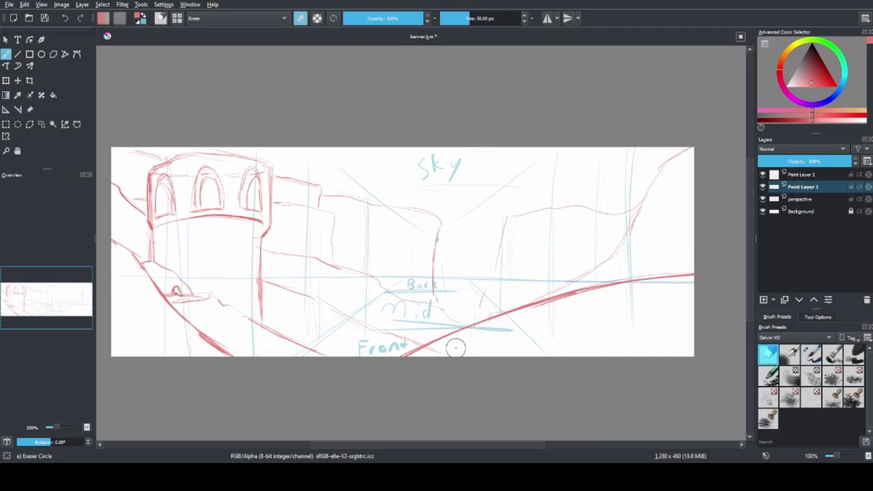
key(e)
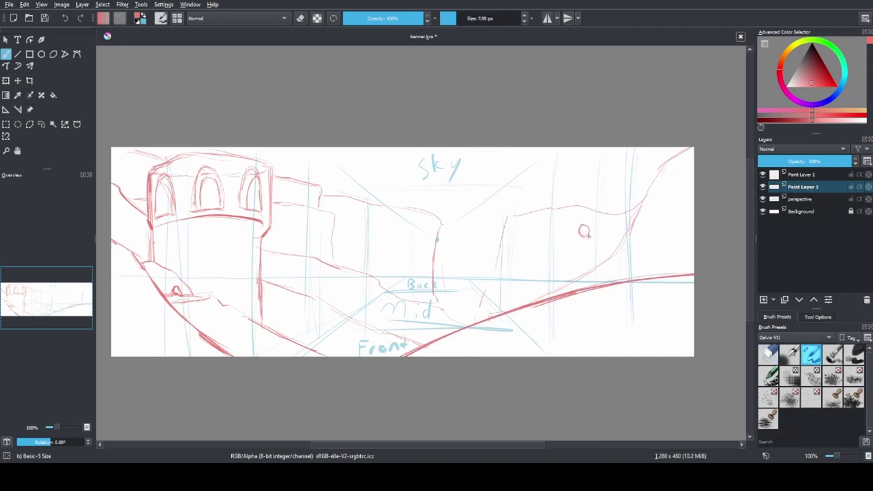
Step: Sketch a standing figure with head, torso, arms and rough legs on the right foreground slope
scroll(600, 241, up, 2)
mouse_move(579, 238)
mouse_down()
mouse_move(595, 252)
mouse_move(588, 263)
mouse_up()
drag(578, 247, 574, 262)
drag(596, 246, 599, 256)
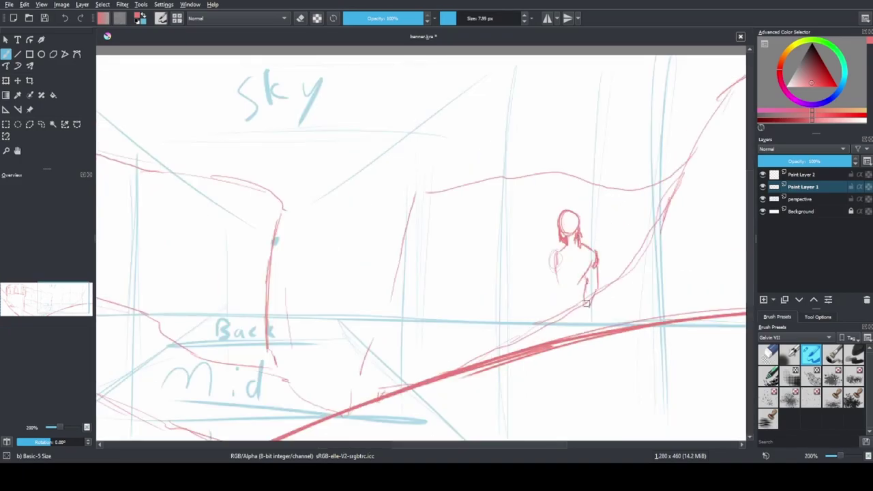
drag(569, 312, 568, 339)
drag(552, 306, 551, 341)
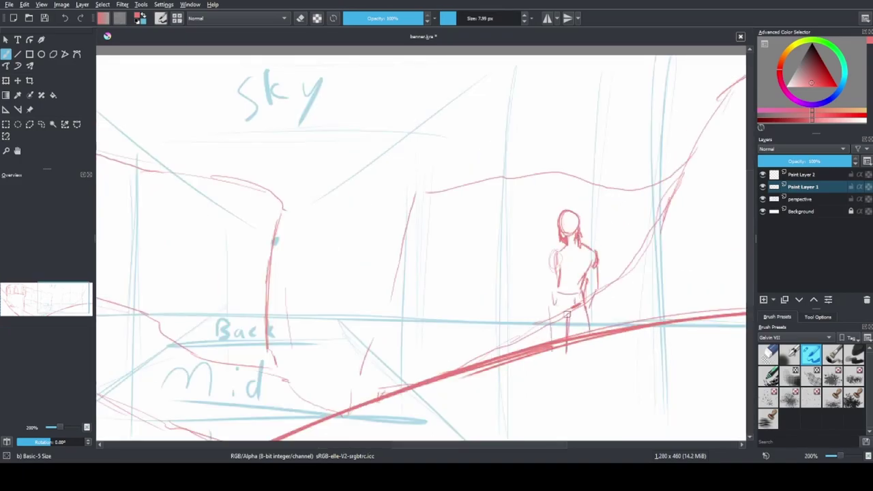
drag(573, 311, 572, 352)
drag(555, 291, 567, 404)
drag(554, 350, 553, 410)
scroll(585, 272, down, 2)
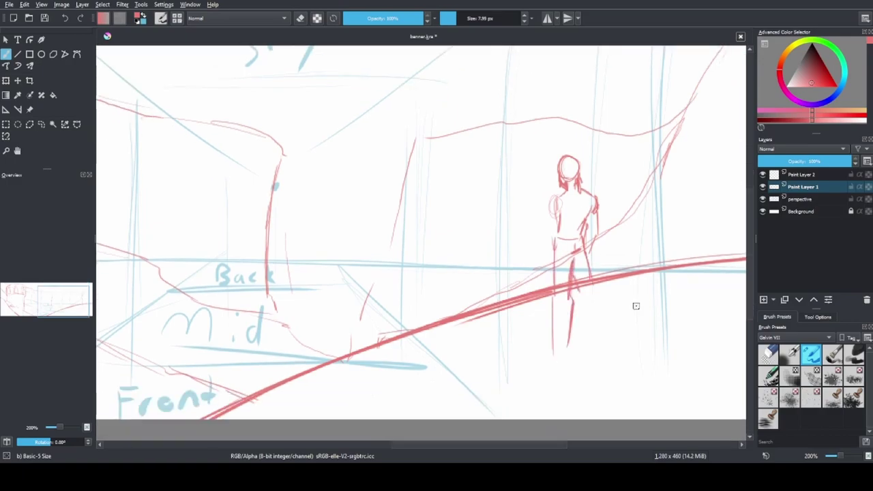
Step: Refine the standing figure's legs, feet and arms, and erase the excess lines around its head and shoulder
mouse_move(565, 287)
mouse_down()
mouse_move(564, 347)
mouse_move(553, 346)
mouse_up()
mouse_move(562, 321)
mouse_down()
mouse_move(561, 356)
mouse_move(543, 369)
mouse_up()
drag(578, 283, 577, 307)
mouse_move(585, 250)
mouse_down()
mouse_move(580, 302)
mouse_move(594, 296)
mouse_move(595, 340)
mouse_up()
drag(590, 307, 586, 369)
drag(549, 213, 551, 242)
mouse_move(548, 204)
mouse_down()
mouse_move(548, 230)
mouse_move(559, 236)
mouse_move(546, 231)
mouse_move(544, 273)
mouse_up()
key(e)
drag(566, 161, 550, 204)
scroll(606, 181, down, 5)
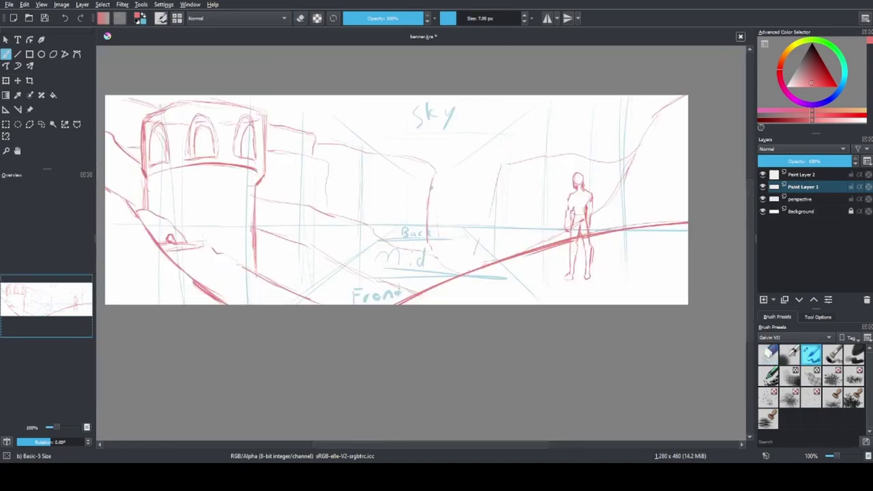
Step: Erase the standing figure's body and try a new version of its torso and arms
scroll(649, 234, up, 5)
mouse_move(546, 252)
mouse_down()
mouse_move(577, 325)
mouse_move(573, 423)
mouse_up()
key(e)
mouse_move(581, 197)
mouse_down()
mouse_move(523, 197)
mouse_move(503, 222)
mouse_move(522, 221)
mouse_up()
key(ctrl+z)
mouse_move(510, 225)
mouse_down()
mouse_move(489, 240)
mouse_move(487, 275)
mouse_move(502, 307)
mouse_move(525, 293)
mouse_up()
drag(540, 239, 538, 275)
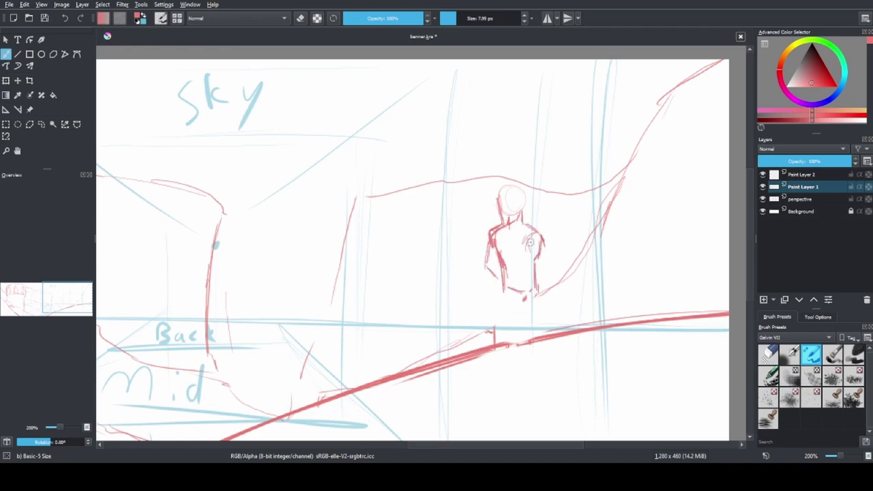
Step: Undo the redrawn torso and arm strokes
key(ctrl+z)
key(ctrl+z)
key(ctrl+z)
key(ctrl+z)
key(ctrl+z)
key(ctrl+z)
key(ctrl+z)
key(ctrl+z)
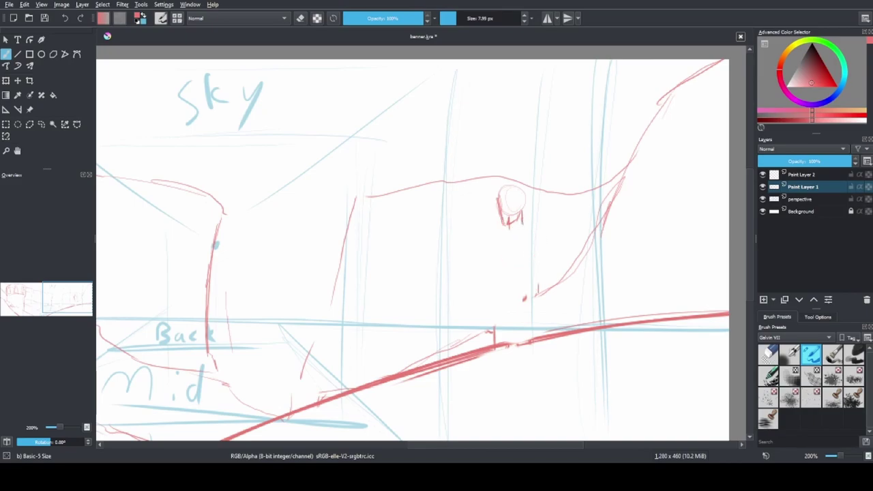
Step: Sketch a seated figure on the foreground slope, starting with the head, shoulders, supporting arm and hips
mouse_move(511, 264)
mouse_down()
mouse_move(520, 243)
mouse_move(529, 263)
mouse_move(510, 279)
mouse_move(533, 270)
mouse_move(566, 290)
mouse_up()
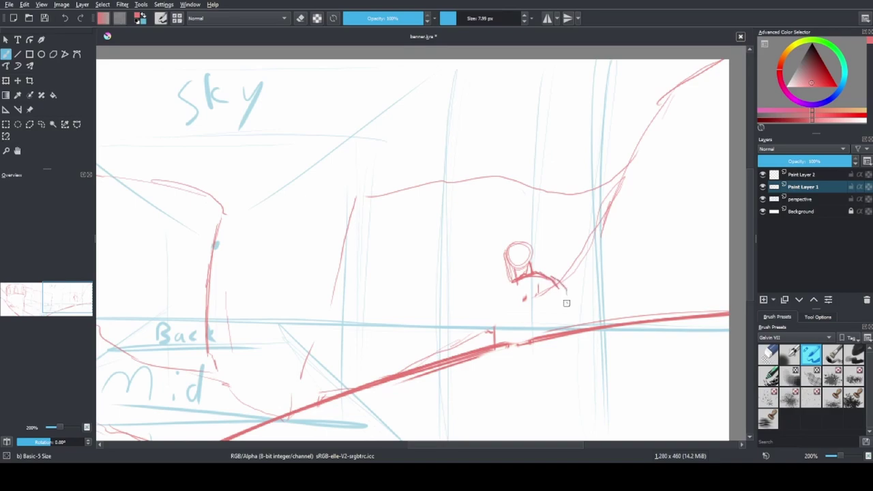
drag(498, 292, 479, 333)
drag(513, 313, 466, 346)
drag(559, 300, 550, 363)
drag(546, 363, 509, 370)
mouse_move(510, 319)
mouse_down()
mouse_move(506, 340)
mouse_move(496, 341)
mouse_up()
Step: Clean up the seated figure's side and draw its back, forearm and rounded lower body
key(e)
mouse_move(568, 300)
mouse_down()
mouse_move(518, 370)
mouse_move(563, 330)
mouse_up()
key(e)
drag(513, 326, 524, 355)
drag(567, 308, 563, 363)
mouse_move(568, 357)
mouse_down()
mouse_move(552, 375)
mouse_move(509, 384)
mouse_up()
mouse_move(571, 300)
mouse_down()
mouse_move(569, 327)
mouse_move(592, 354)
mouse_up()
Step: Refine the seated figure's arm, back contour and neck with additional strokes
key(minus)
scroll(585, 336, up, 2)
drag(550, 329, 527, 358)
drag(645, 258, 648, 304)
mouse_move(631, 240)
mouse_down()
mouse_move(648, 272)
mouse_move(573, 300)
mouse_move(647, 280)
mouse_up()
key(e)
key(e)
drag(584, 245, 574, 286)
drag(558, 249, 549, 281)
drag(584, 245, 577, 296)
Step: Sketch a distant ridge and jagged rock forms in the gap between the left and right cliffs
key(minus)
key(minus)
key(minus)
key(minus)
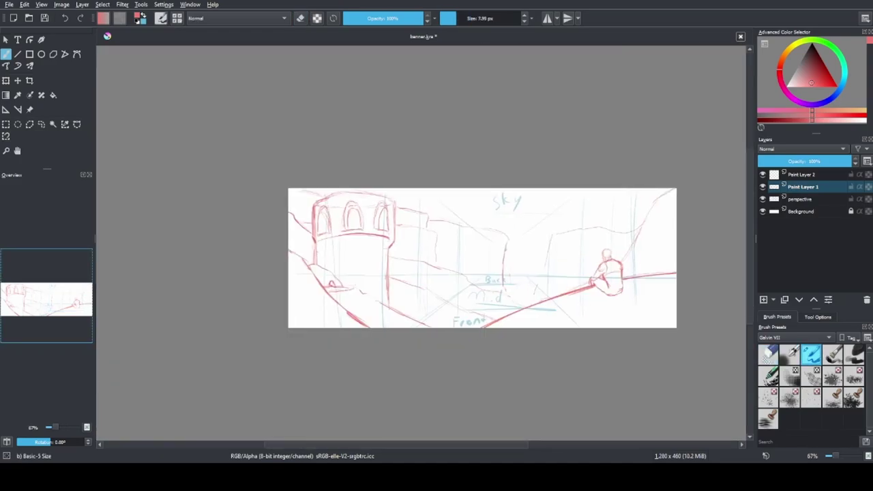
scroll(539, 247, up, 2)
drag(539, 233, 474, 255)
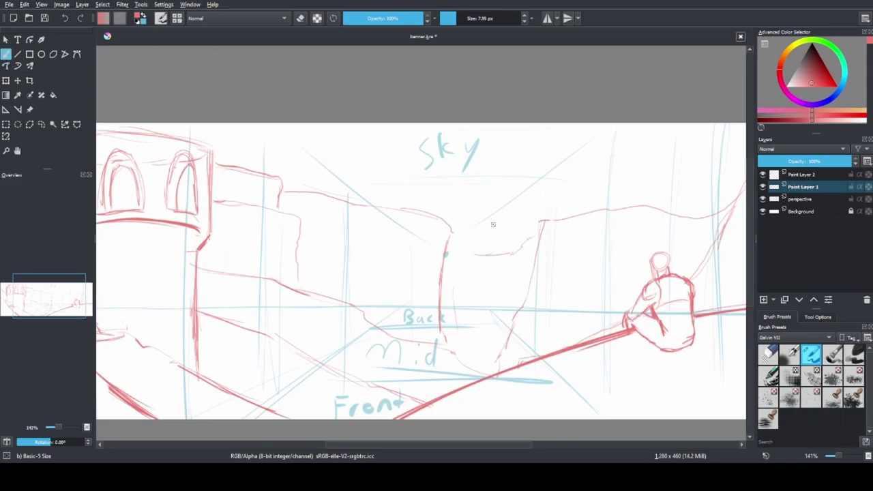
drag(471, 302, 466, 337)
drag(460, 275, 449, 319)
drag(450, 255, 448, 281)
drag(478, 268, 457, 302)
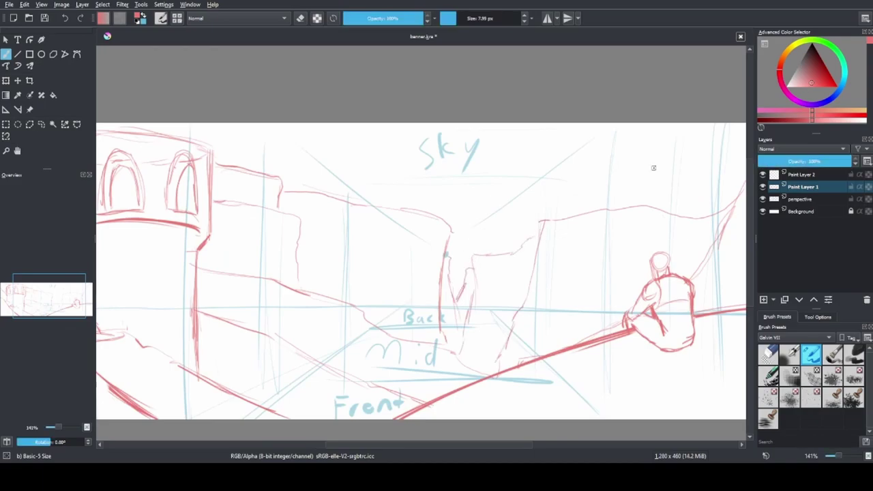
Step: Undo the trial strokes on the right cliff and sketch a distant castle with narrow towers on its top
scroll(446, 254, down, 2)
scroll(477, 238, up, 2)
scroll(515, 224, down, 4)
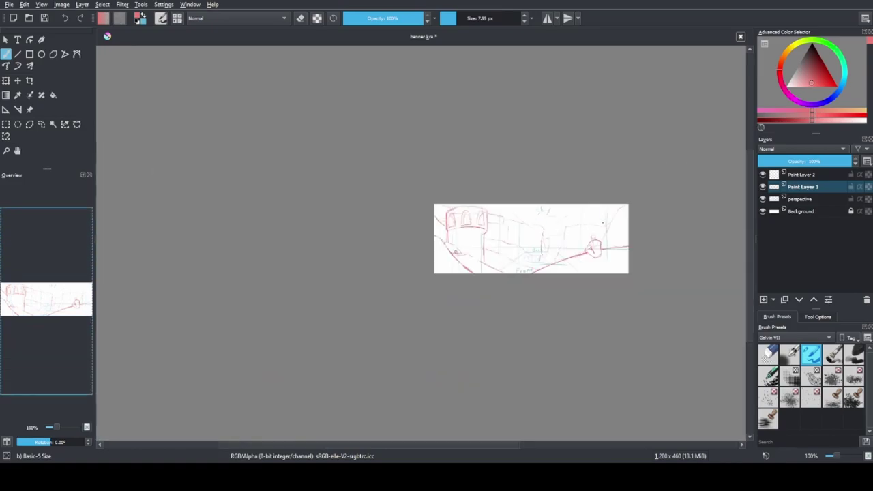
scroll(515, 223, up, 3)
mouse_move(539, 266)
mouse_down()
mouse_move(547, 222)
mouse_move(563, 236)
mouse_up()
key(ctrl+z)
key(ctrl+z)
key(ctrl+z)
drag(642, 182, 643, 209)
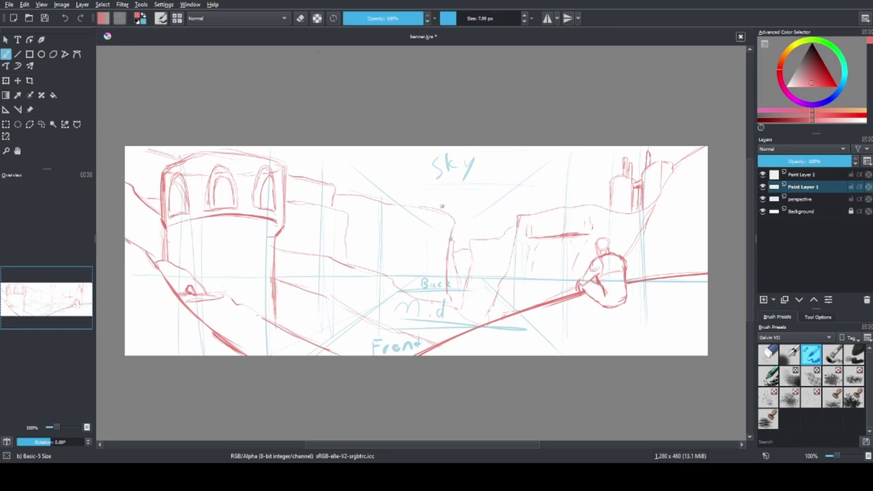
Step: Sketch a rocky ledge with a jagged edge and curved surface lines around the tower's base
scroll(431, 213, up, 2)
scroll(383, 220, down, 2)
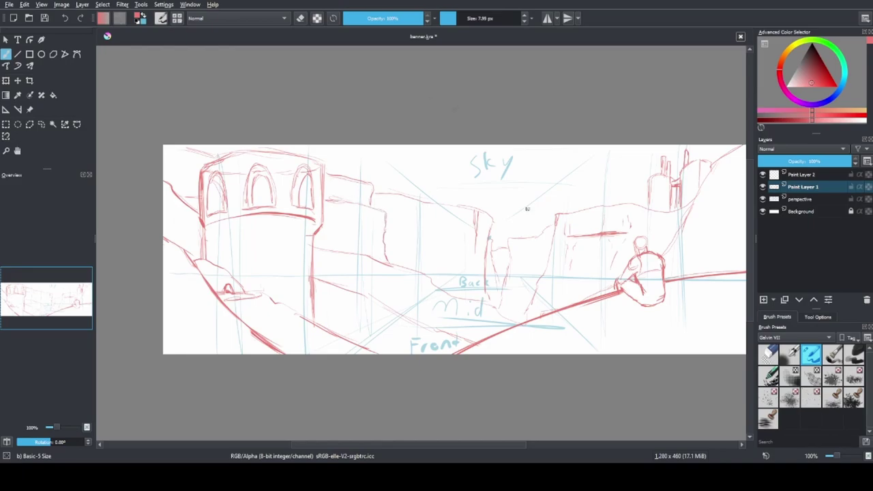
scroll(497, 162, right, 1)
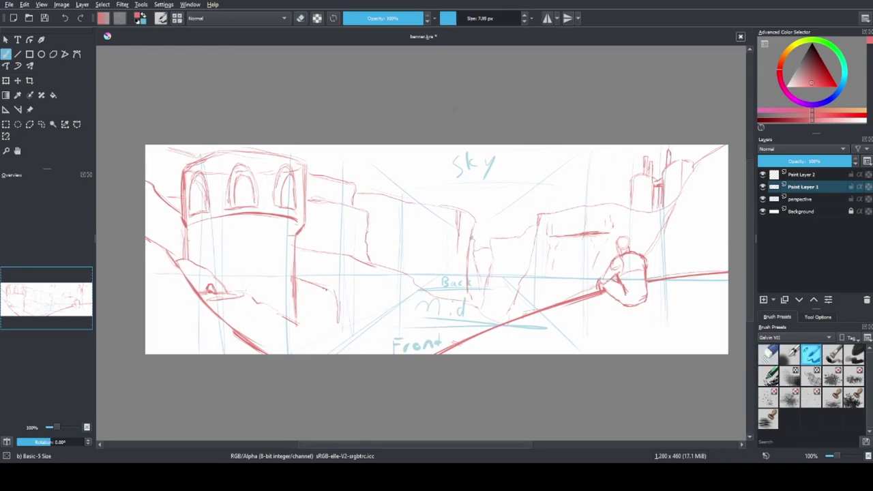
drag(254, 303, 277, 299)
drag(343, 319, 361, 339)
drag(329, 301, 314, 308)
drag(263, 317, 333, 346)
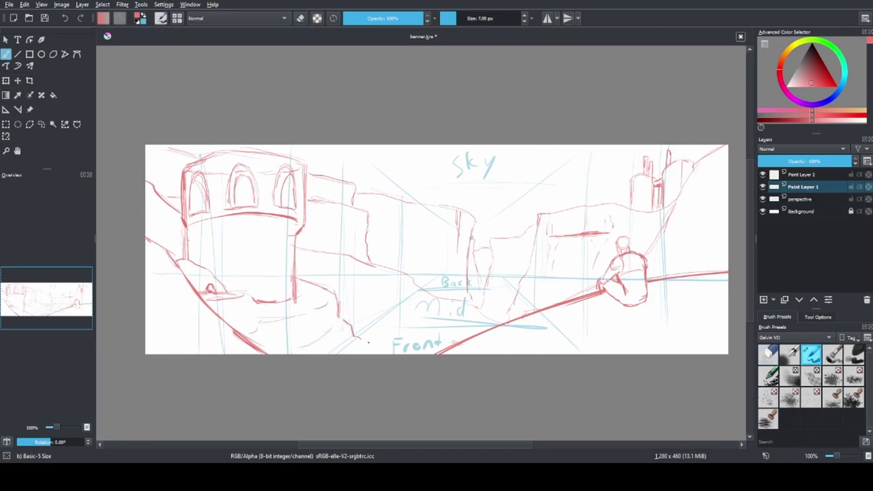
Step: Add small pointed rocks along the middle-ground slope and streaky clouds across the sky
mouse_move(434, 289)
mouse_down()
mouse_move(422, 290)
mouse_move(429, 299)
mouse_up()
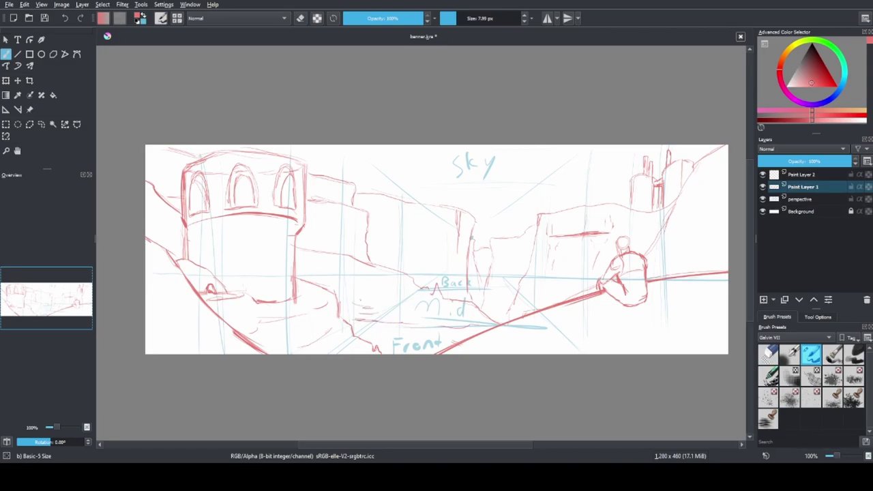
drag(588, 172, 620, 168)
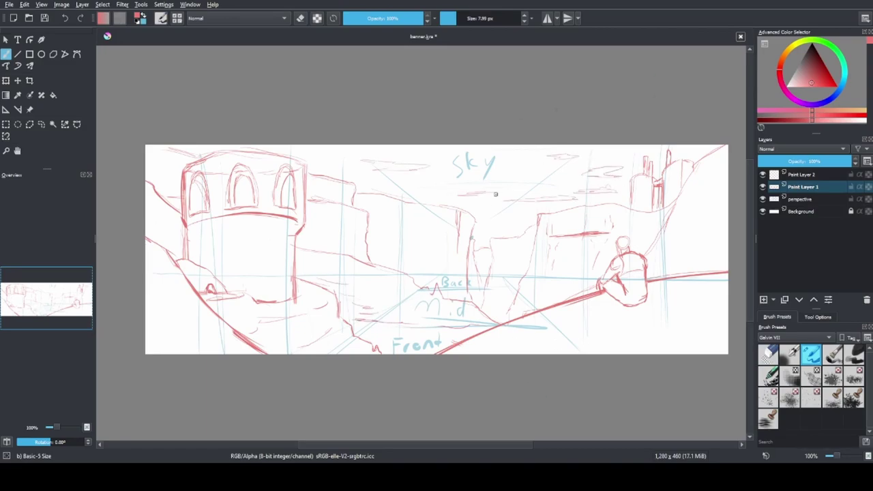
Step: Add wispy cloud strokes along the upper edge of the sky and rename Paint Layer 2 as line
drag(585, 147, 569, 149)
drag(394, 146, 314, 153)
double_click(802, 174)
text(line)
key(Return)
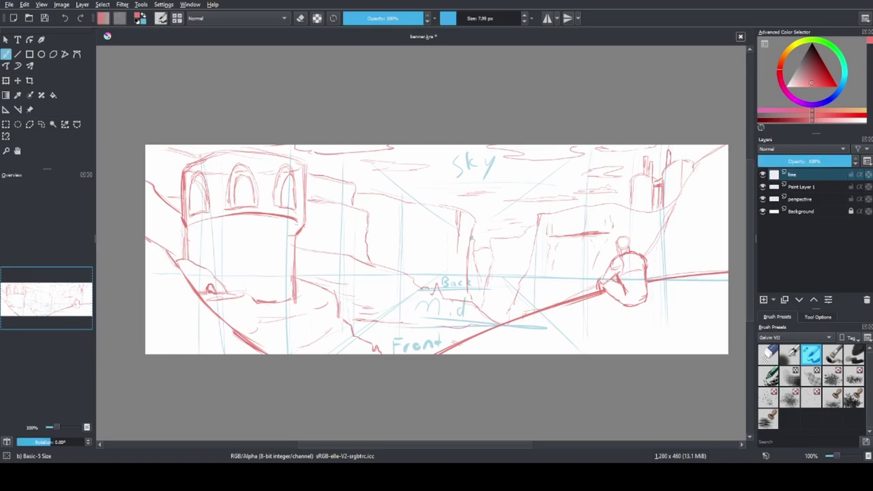
Step: On the line layer, ink the seated figure's raised collar and near shoulder in black
key(d)
scroll(621, 273, up, 6)
mouse_move(436, 175)
mouse_down()
mouse_move(523, 158)
mouse_move(533, 194)
mouse_move(458, 205)
mouse_up()
key(ctrl+z)
drag(521, 193, 447, 198)
mouse_move(436, 176)
mouse_down()
mouse_move(417, 190)
mouse_move(395, 237)
mouse_move(455, 230)
mouse_move(409, 200)
mouse_move(404, 232)
mouse_move(415, 215)
mouse_up()
Step: Ink the figure's right sleeve with its jagged folds and the long left edge of the back
drag(533, 184, 565, 237)
drag(524, 204, 558, 275)
mouse_move(561, 236)
mouse_down()
mouse_move(588, 308)
mouse_move(566, 290)
mouse_up()
drag(527, 179, 546, 242)
drag(576, 299, 586, 312)
drag(576, 269, 595, 300)
drag(591, 306, 618, 336)
mouse_move(387, 226)
mouse_down()
mouse_move(399, 302)
mouse_move(477, 413)
mouse_up()
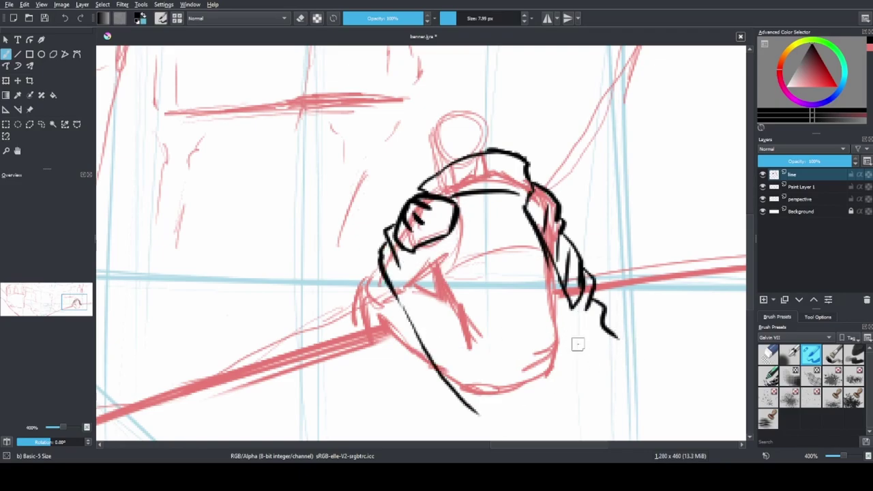
Step: Ink the cloak's wavy lower hem spreading on the ground and the curved folds across its back
drag(583, 331, 539, 382)
drag(471, 352, 546, 371)
drag(593, 347, 584, 370)
mouse_move(609, 315)
mouse_down()
mouse_move(657, 362)
mouse_move(475, 431)
mouse_up()
drag(652, 359, 645, 373)
Step: Ink the figure's bent left elbow, undoing the misplaced strokes
drag(379, 263, 363, 282)
mouse_move(402, 287)
mouse_down()
mouse_move(374, 305)
mouse_move(394, 311)
mouse_up()
key(ctrl+z)
key(ctrl+z)
mouse_move(382, 247)
mouse_down()
mouse_move(359, 294)
mouse_move(392, 262)
mouse_move(358, 286)
mouse_up()
key(ctrl+z)
key(ctrl+z)
drag(374, 279, 388, 293)
Step: Ink the figure's head with spiky hair, plus the lower-left body contour and the small form below the elbow
mouse_move(491, 148)
mouse_down()
mouse_move(488, 111)
mouse_move(437, 90)
mouse_move(410, 133)
mouse_move(432, 151)
mouse_move(485, 122)
mouse_move(434, 163)
mouse_move(444, 167)
mouse_up()
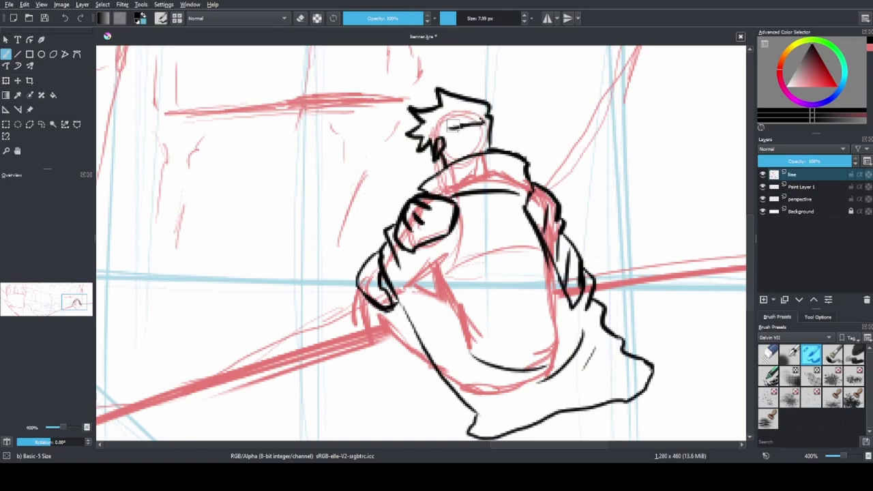
mouse_move(447, 386)
mouse_down()
mouse_move(384, 320)
mouse_move(358, 326)
mouse_up()
mouse_move(356, 300)
mouse_down()
mouse_move(359, 335)
mouse_move(388, 330)
mouse_up()
scroll(508, 215, down, 1)
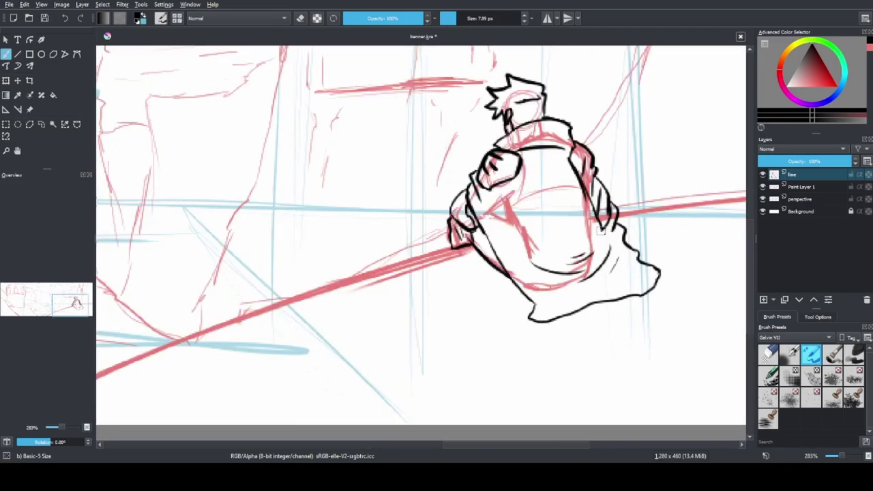
scroll(598, 259, down, 3)
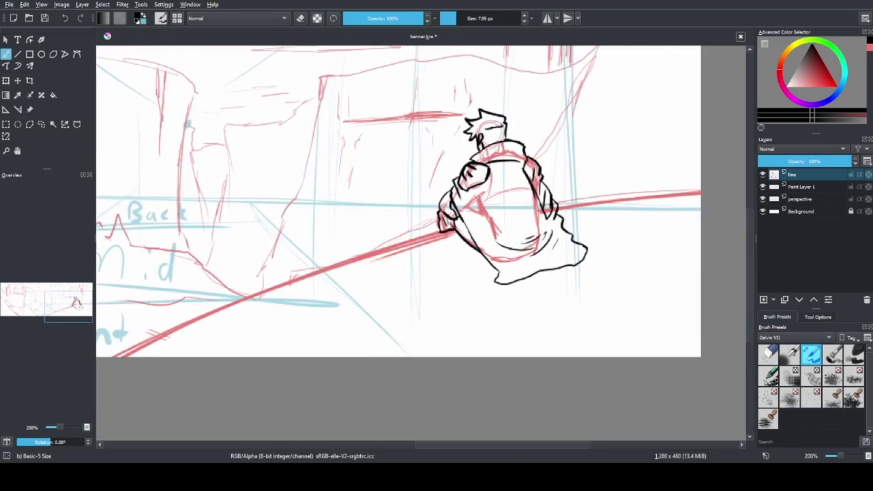
Step: Add new paint layers below line and name the upper two front I and front II
key(Insert)
key(Insert)
key(Insert)
key(F2)
text(front 1)
key(Return)
key(Insert)
key(F2)
text(Mront II)
key(Return)
Step: Name the layer below front II as mid I
key(Down)
key(F2)
text(Mront III)
key(Return)
key(Down)
key(F2)
key(BackSpace)
text(mid 1)
key(Return)
Step: Name the layer below mid I as back II and add another layer beneath it named sky
key(ctrl+Page_Up)
key(Down)
key(F2)
text(back II)
key(Return)
key(Down)
key(Insert)
key(F2)
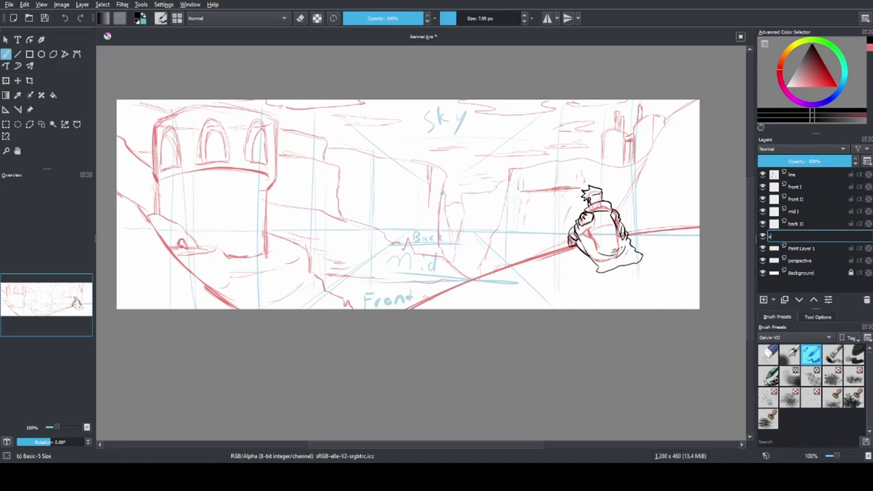
text(sky)
key(Return)
Step: Hide the perspective layer and block in the right foreground slope with light brown on front I
key(o)
key(o)
key(o)
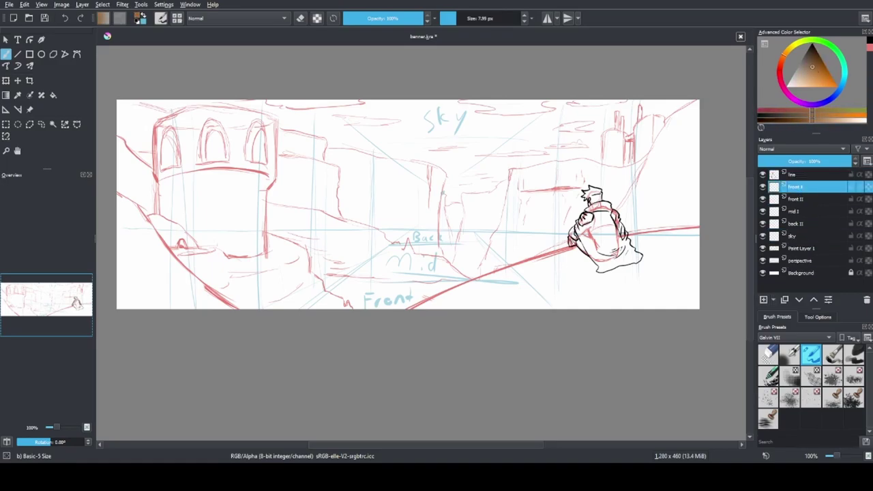
drag(410, 308, 566, 256)
click(762, 261)
drag(443, 307, 588, 276)
mouse_move(378, 308)
mouse_down()
mouse_move(600, 247)
mouse_move(698, 232)
mouse_up()
drag(641, 251, 546, 271)
drag(696, 249, 477, 300)
drag(532, 293, 696, 305)
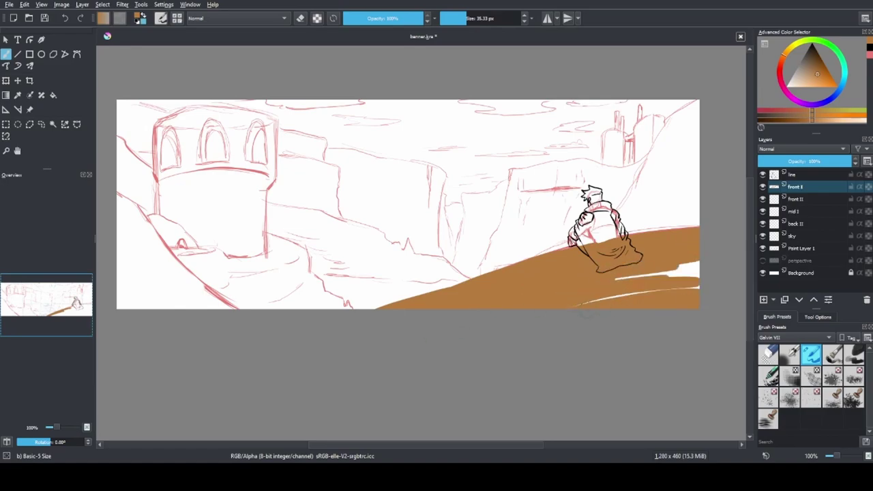
Step: Blend over the gaps in the right slope with the Charcoal Rock Soft brush and paint the left foreground slope light brown
key(bracketright)
key(bracketright)
drag(614, 278, 696, 266)
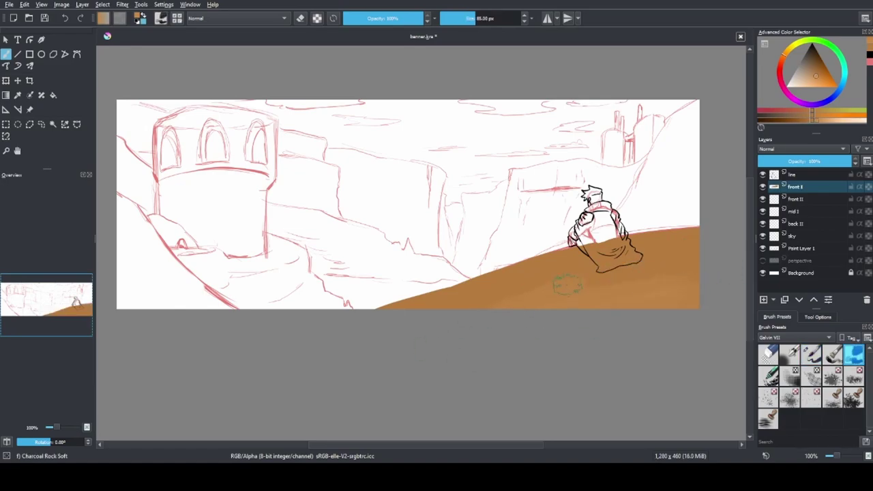
key(Page_Down)
key(Page_Up)
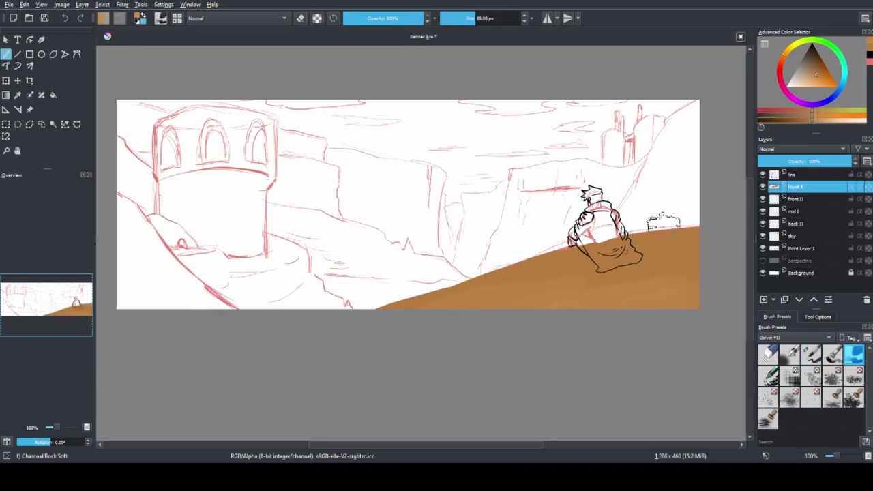
key(slash)
mouse_move(158, 254)
mouse_down()
mouse_move(245, 308)
mouse_move(127, 191)
mouse_move(158, 248)
mouse_move(141, 217)
mouse_move(246, 325)
mouse_move(133, 329)
mouse_up()
Step: On Paint Layer 1, sketch a small red sun with radiating rays in the gap between the cliffs
key(Page_Down)
key(Page_Down)
key(Page_Down)
key(Page_Down)
key(Page_Down)
ctrl+click(179, 168)
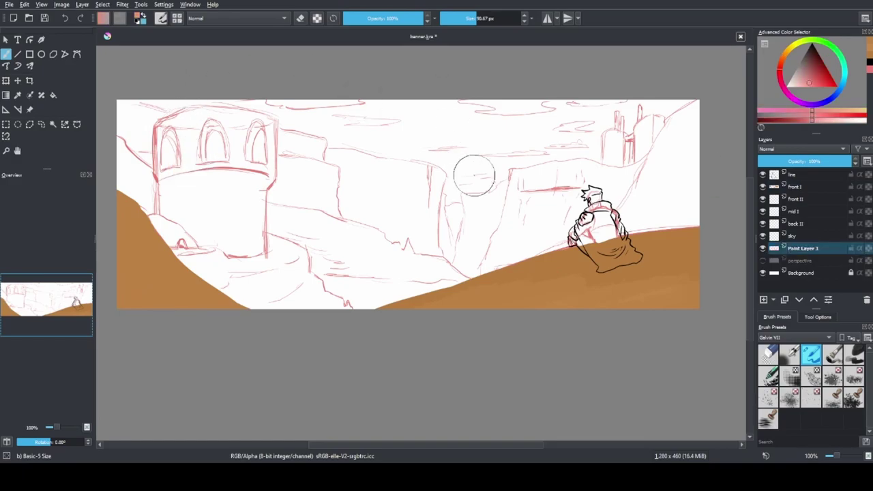
click(454, 200)
shift+drag(454, 199, 463, 180)
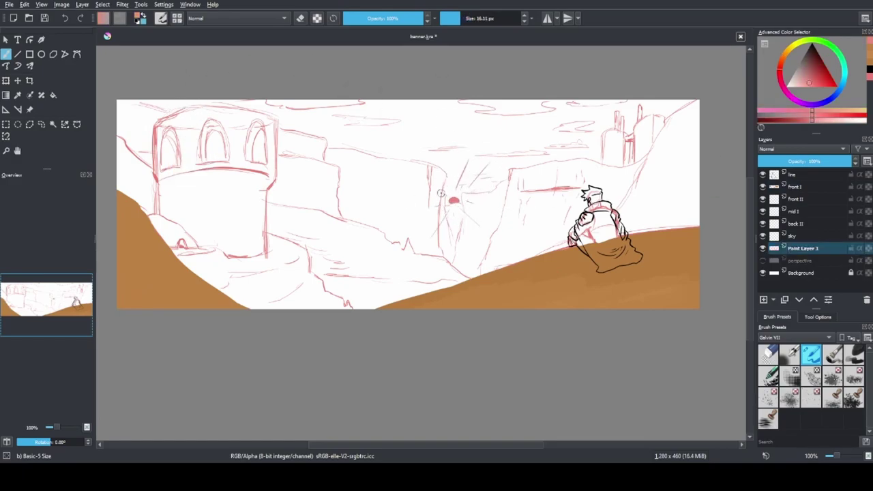
Step: On front II, paint the upper edge of the ledge beneath the tower in reddish brown
key(Page_Up)
key(Page_Up)
key(Page_Up)
key(Page_Up)
key(Page_Up)
ctrl+click(512, 260)
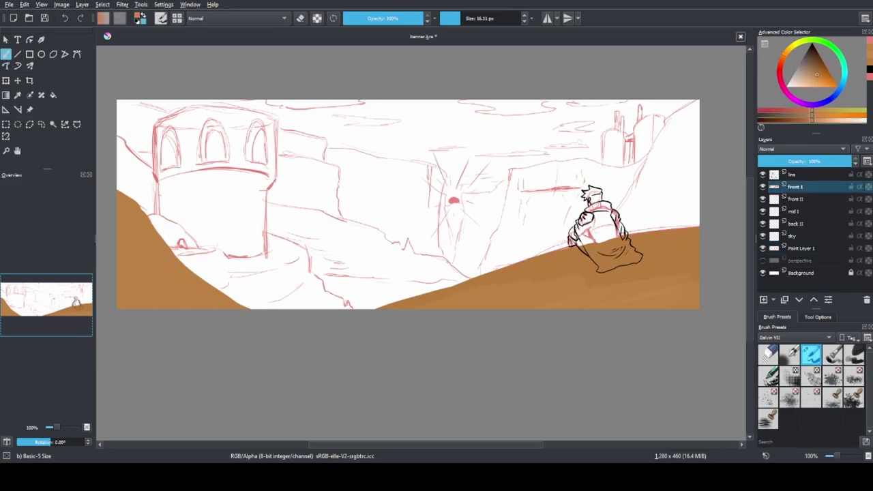
key(Page_Down)
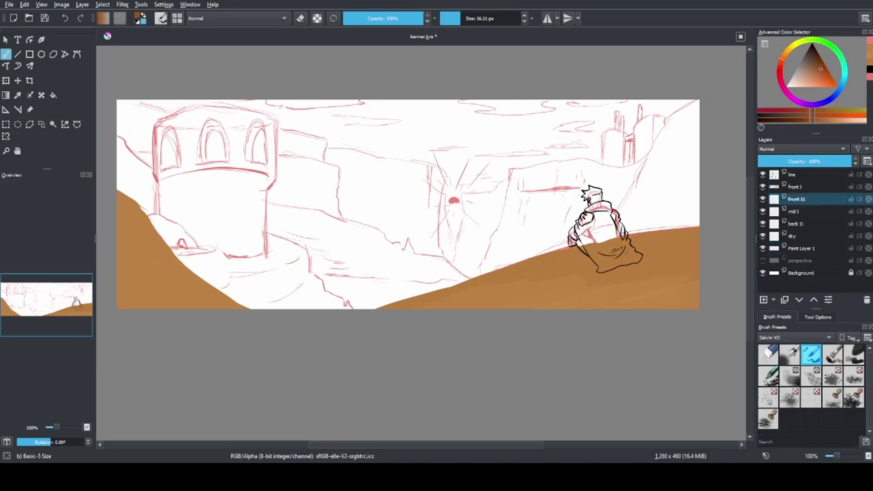
shift+drag(182, 251, 186, 251)
mouse_move(183, 254)
mouse_down()
mouse_move(271, 264)
mouse_move(275, 238)
mouse_move(303, 249)
mouse_move(307, 275)
mouse_up()
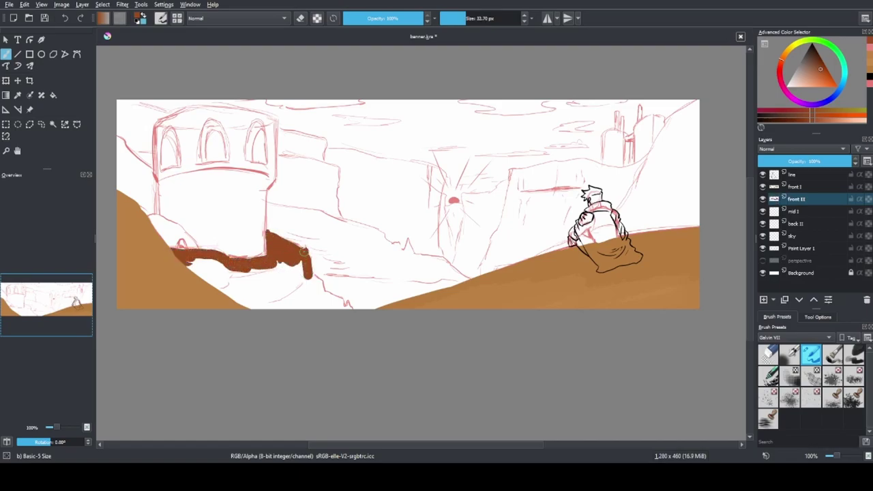
Step: Complete the ledge's jagged outline down to the canvas edge and fill its interior with the same reddish brown
ctrl+scroll(341, 302, up, 2)
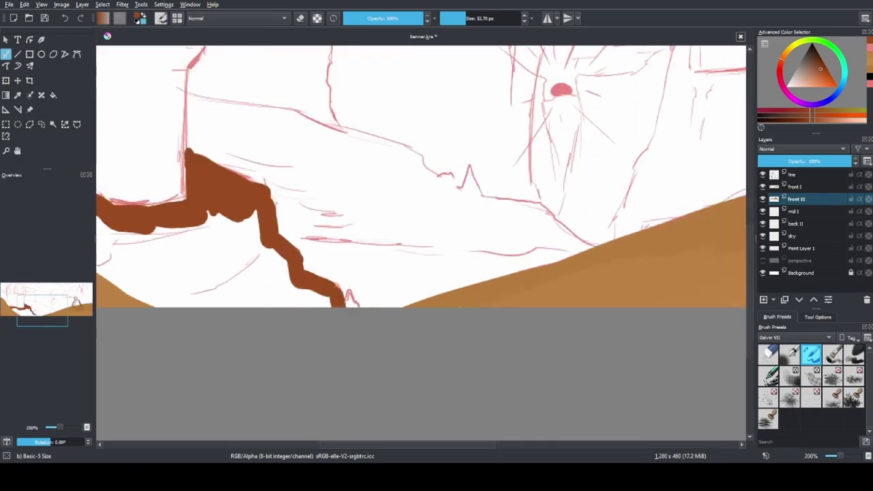
ctrl+scroll(352, 305, down, 2)
drag(352, 305, 430, 305)
drag(304, 266, 403, 266)
key(f)
click(327, 249)
key(b)
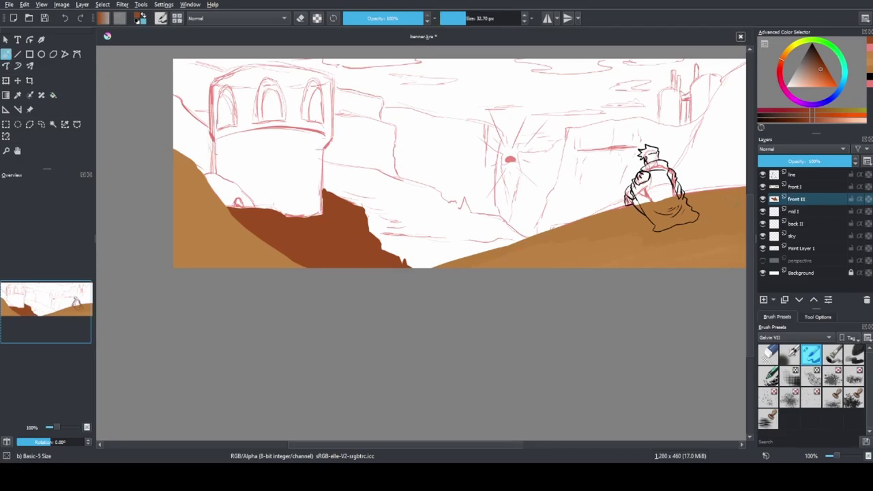
Step: Paint the cliff left of the tower and the large cliff behind the figure reddish brown on front II
scroll(210, 245, up, 3)
mouse_move(209, 219)
mouse_down()
mouse_move(214, 257)
mouse_move(206, 258)
mouse_move(216, 260)
mouse_move(201, 260)
mouse_move(182, 231)
mouse_move(176, 188)
mouse_move(213, 225)
mouse_up()
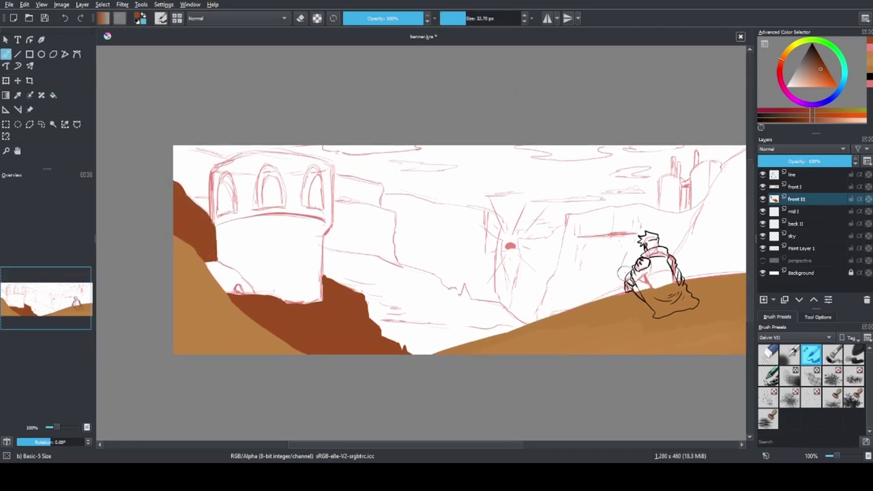
scroll(647, 225, right, 2)
mouse_move(502, 312)
mouse_down()
mouse_move(732, 246)
mouse_move(605, 284)
mouse_move(631, 264)
mouse_move(713, 150)
mouse_move(671, 213)
mouse_move(670, 286)
mouse_move(691, 208)
mouse_move(609, 282)
mouse_move(642, 244)
mouse_move(679, 170)
mouse_move(682, 251)
mouse_up()
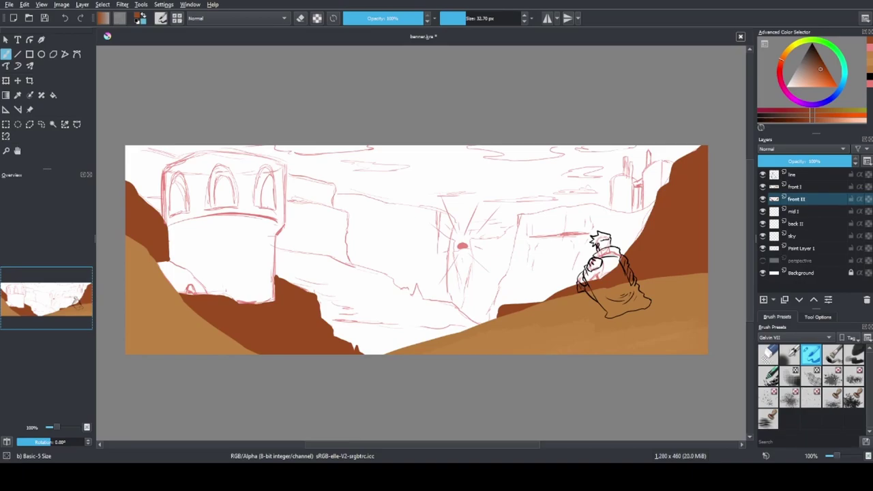
key(Page_Down)
ctrl+click(654, 212)
drag(652, 210, 618, 232)
key(ctrl+z)
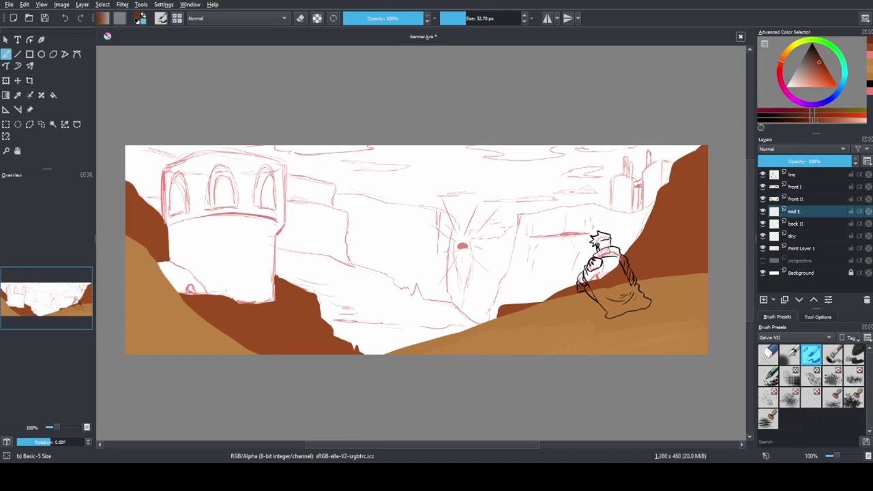
ctrl+click(630, 220)
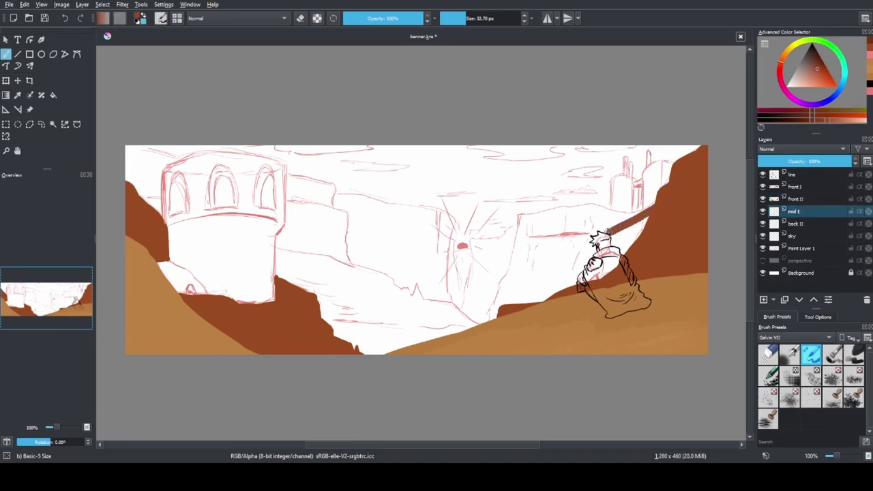
ctrl+click(641, 215)
ctrl+click(635, 221)
drag(635, 221, 604, 267)
key(ctrl+z)
key(ctrl+z)
Step: On mid I, paint the middle-ground cliffs and valley floor dark red, extending the colour behind the tower
ctrl+click(653, 213)
mouse_move(653, 208)
mouse_down()
mouse_move(612, 260)
mouse_move(610, 253)
mouse_move(549, 277)
mouse_move(491, 317)
mouse_move(502, 293)
mouse_up()
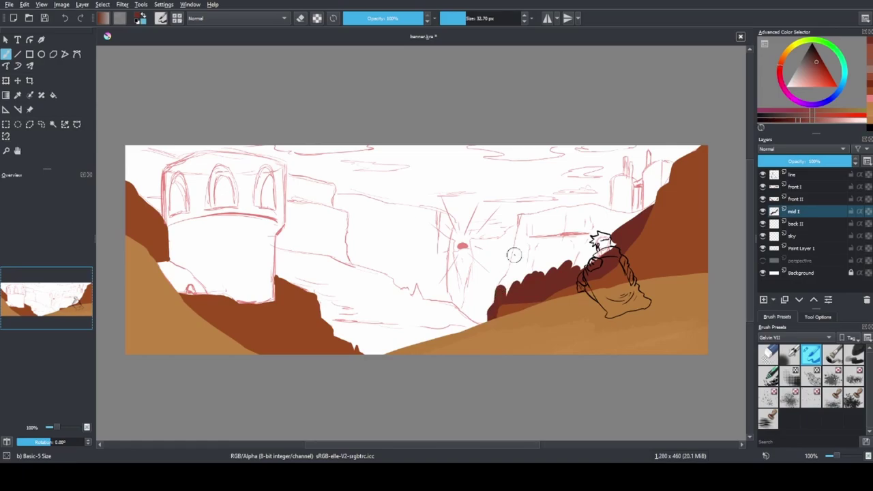
key(ctrl+z)
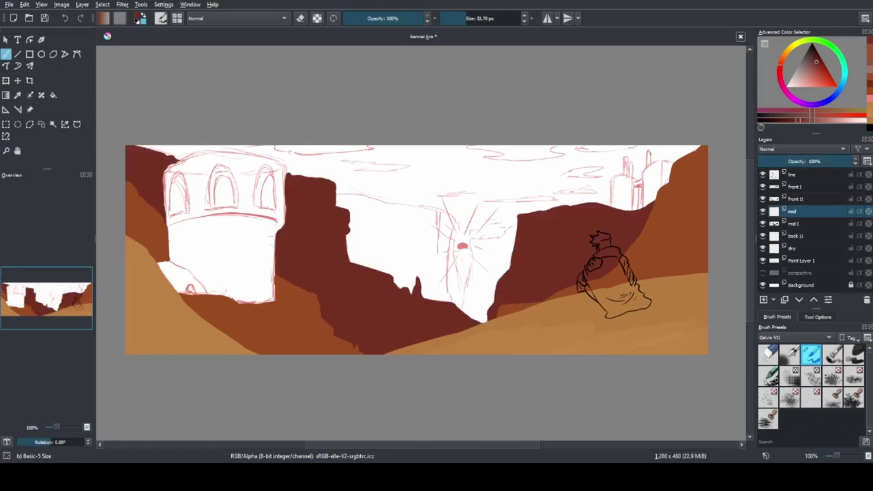
key(ctrl+shift+z)
key(ctrl+z)
mouse_move(290, 181)
mouse_down()
mouse_move(169, 172)
mouse_move(189, 227)
mouse_up()
Step: Touch up the ledge beside the tower's base, then place a layer named building between front I and front II
key(Page_Up)
key(Page_Up)
ctrl+click(280, 287)
mouse_move(279, 287)
mouse_down()
mouse_move(167, 232)
mouse_move(173, 280)
mouse_move(273, 303)
mouse_up()
key(Page_Down)
key(ctrl+Page_Up)
double_click(797, 199)
text(building)
Step: Hide front II and mid I and paint the tower light tan on the building layer, leaving three arched windows open
click(763, 211)
ctrl+click(205, 321)
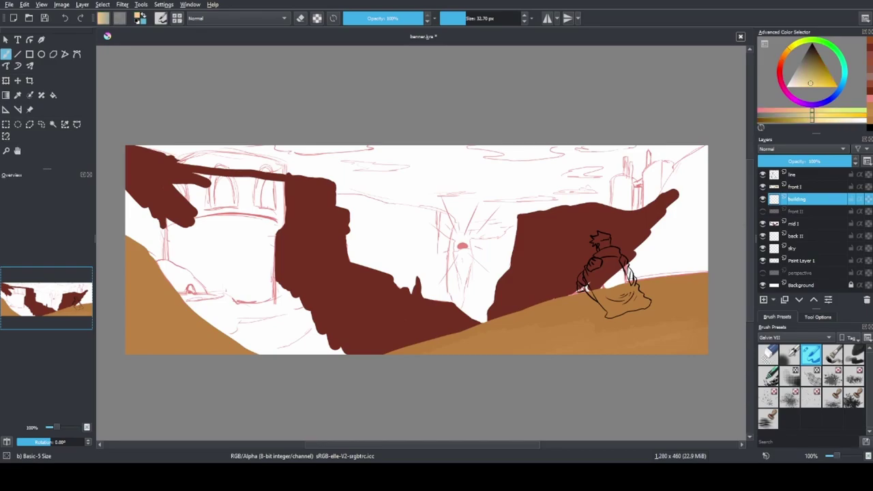
drag(271, 300, 271, 263)
key(ctrl+z)
mouse_move(272, 301)
mouse_down()
mouse_move(284, 167)
mouse_move(275, 166)
mouse_move(278, 192)
mouse_move(247, 208)
mouse_move(251, 177)
mouse_move(273, 164)
mouse_move(227, 158)
mouse_move(176, 166)
mouse_move(162, 214)
mouse_up()
click(763, 223)
mouse_move(164, 177)
mouse_down()
mouse_move(170, 257)
mouse_move(221, 293)
mouse_move(270, 262)
mouse_move(253, 219)
mouse_move(171, 220)
mouse_move(220, 240)
mouse_move(216, 279)
mouse_move(228, 287)
mouse_up()
mouse_move(245, 205)
mouse_down()
mouse_move(242, 176)
mouse_move(254, 163)
mouse_move(212, 159)
mouse_move(223, 161)
mouse_move(184, 170)
mouse_move(175, 218)
mouse_up()
Step: Add a layer directly below building and name it building II
key(Insert)
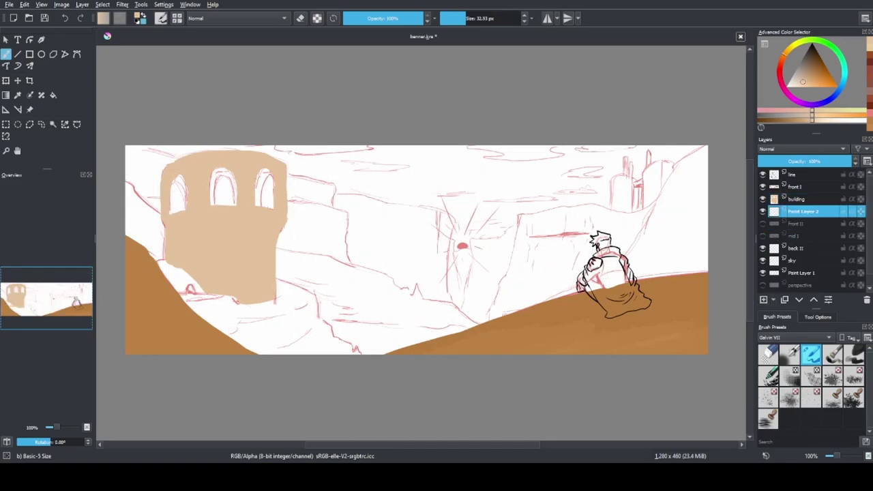
key(F2)
text(building II)
key(Return)
Step: Paint the inner sides of the three tower window arches in darker tan on building II
scroll(234, 201, up, 1)
mouse_move(236, 208)
mouse_down()
mouse_move(234, 165)
mouse_move(219, 144)
mouse_move(202, 206)
mouse_up()
mouse_move(266, 206)
mouse_down()
mouse_move(271, 157)
mouse_move(285, 184)
mouse_up()
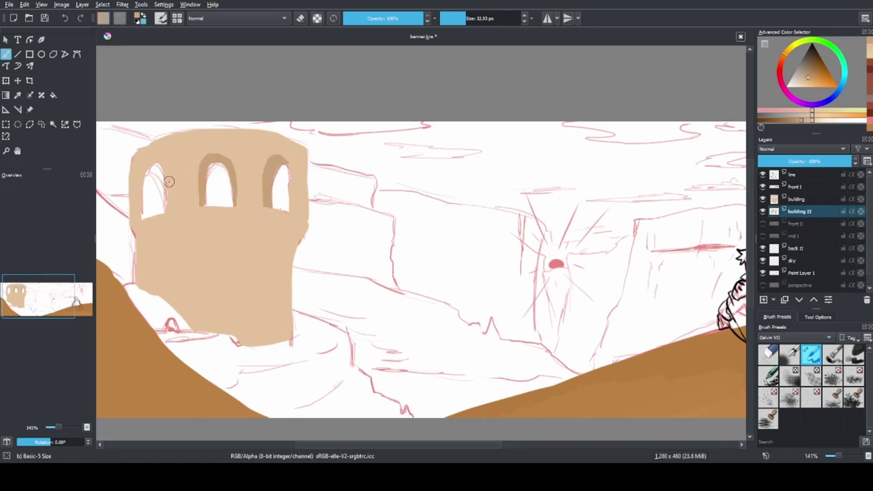
drag(171, 184, 148, 213)
Step: Refine the edges of the tower's window arches with light tan on the building layer
key(Page_Up)
drag(156, 161, 164, 216)
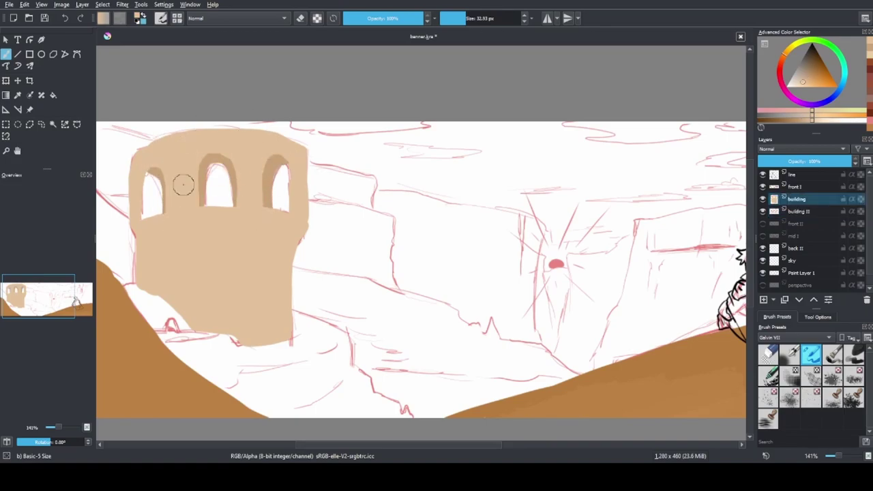
mouse_move(208, 148)
mouse_down()
mouse_move(240, 206)
mouse_move(203, 152)
mouse_up()
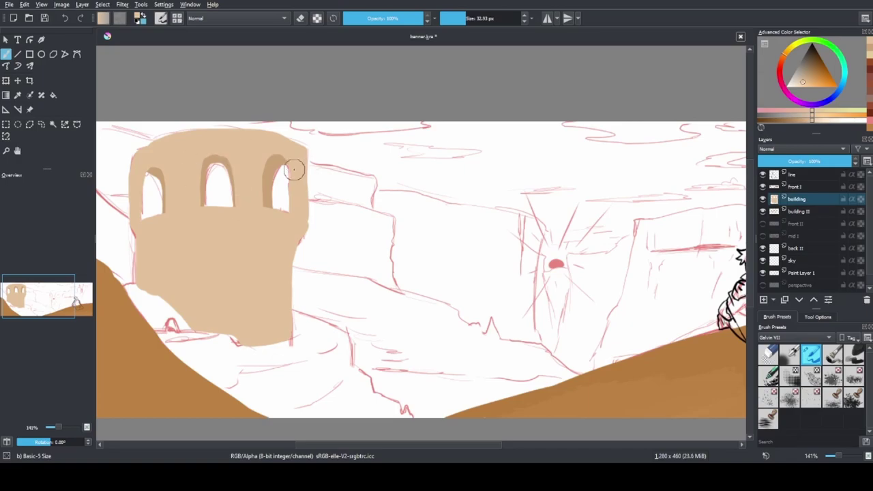
drag(261, 176, 265, 191)
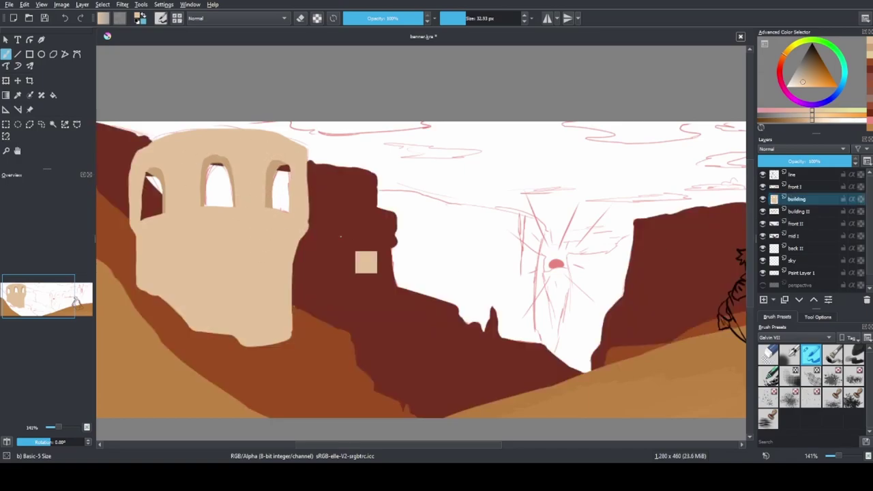
Step: Fill the white gaps in the tower windows with dark red on mid I and clean up the tower's right edge
click(793, 236)
key(1)
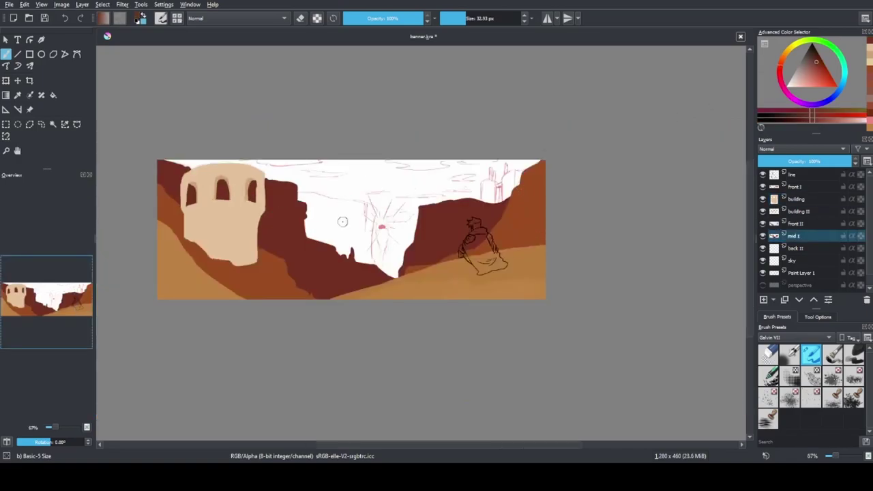
ctrl+click(258, 181)
key(1)
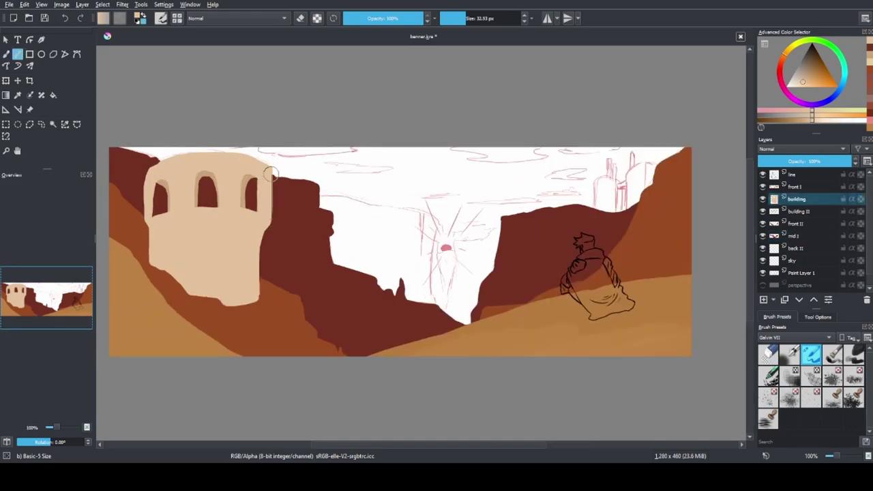
key(b)
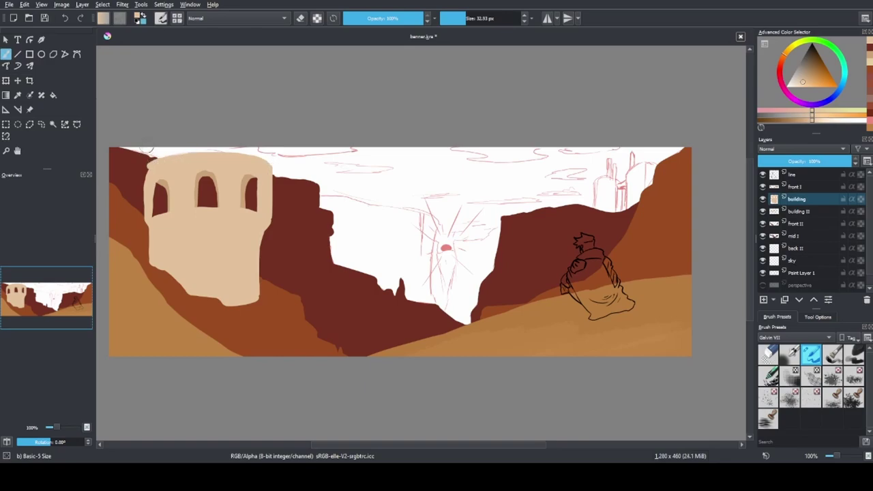
Step: Paint the receding canyon cliffs on both sides of the central gap in dark greyish brown on the back II layer
ctrl+scroll(272, 216, up, 1)
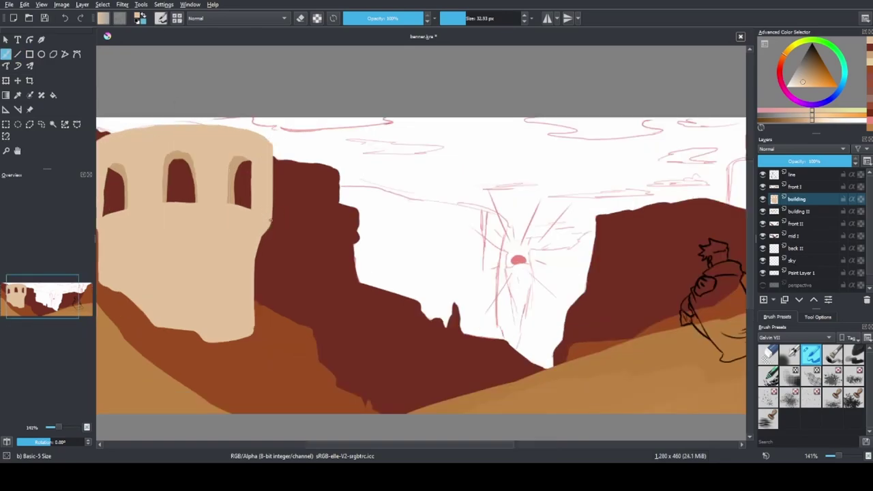
ctrl+scroll(271, 215, down, 1)
click(272, 216)
ctrl+click(272, 215)
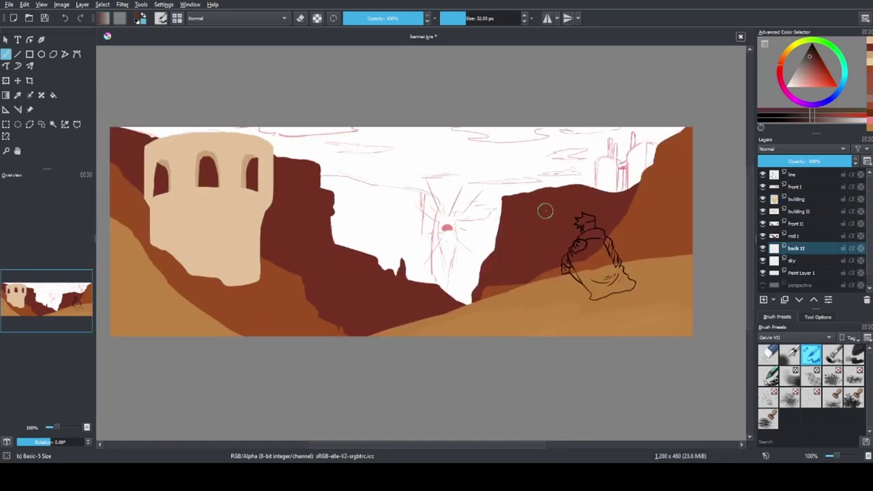
ctrl+click(496, 213)
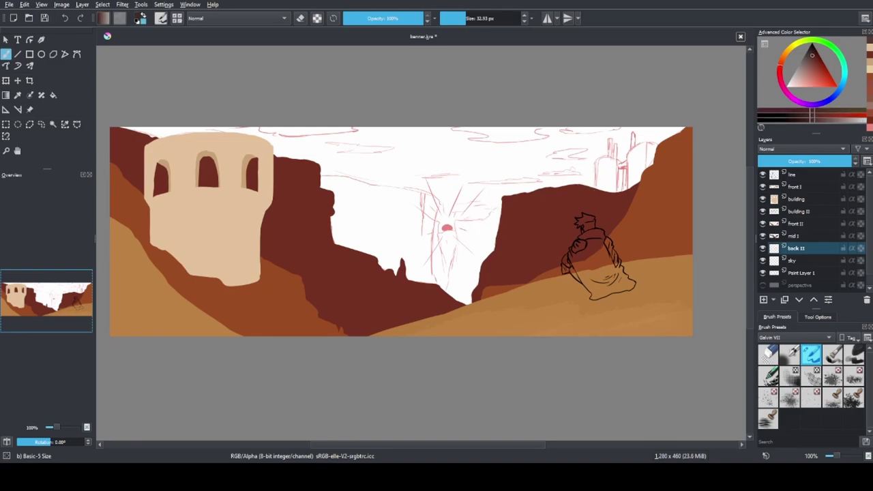
mouse_move(496, 212)
mouse_down()
mouse_move(457, 224)
mouse_move(452, 299)
mouse_move(497, 243)
mouse_move(461, 263)
mouse_move(484, 244)
mouse_up()
mouse_move(432, 282)
mouse_down()
mouse_move(428, 261)
mouse_move(434, 204)
mouse_move(334, 178)
mouse_move(337, 234)
mouse_move(391, 260)
mouse_move(427, 210)
mouse_move(401, 204)
mouse_move(369, 223)
mouse_move(350, 206)
mouse_up()
Step: Sample the tower's light tan, add a layer directly below back II and name it building II
ctrl+click(254, 245)
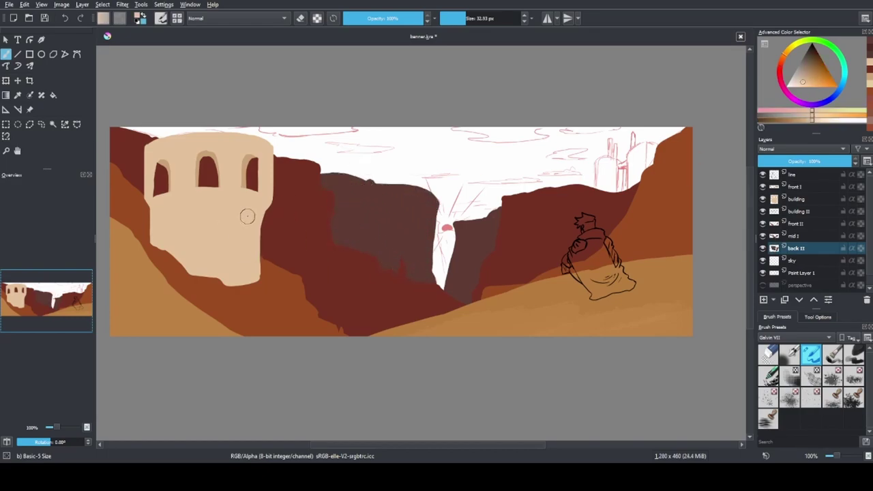
key(Page_Up)
key(Page_Up)
key(Page_Up)
click(799, 272)
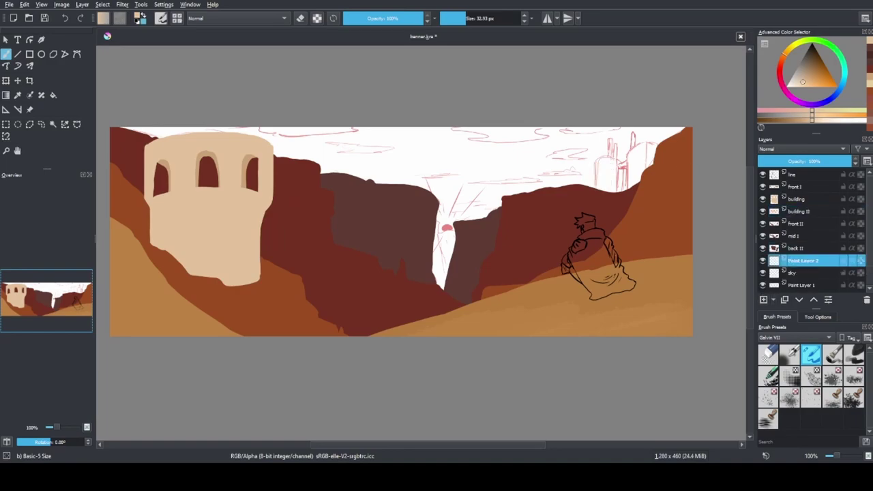
Step: Create a layer named color between the line and front I layers
drag(798, 272, 794, 186)
double_click(782, 187)
text(color)
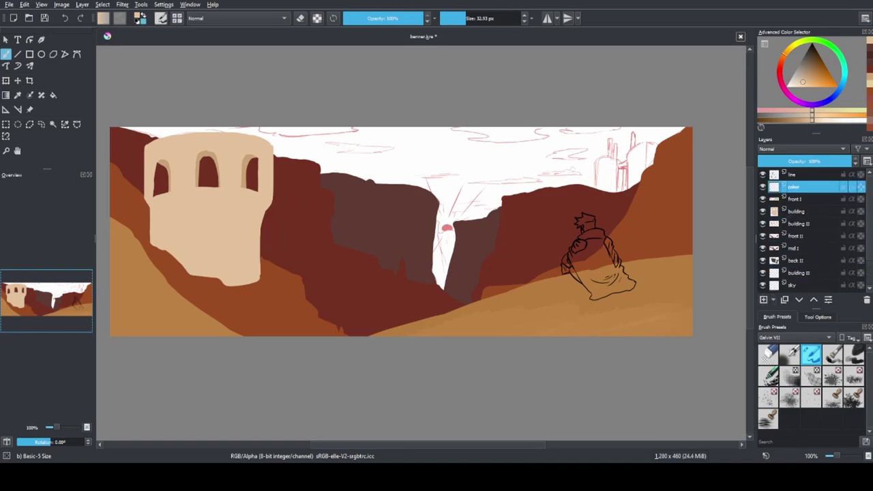
key(Return)
click(53, 123)
key(Page_Up)
click(596, 263)
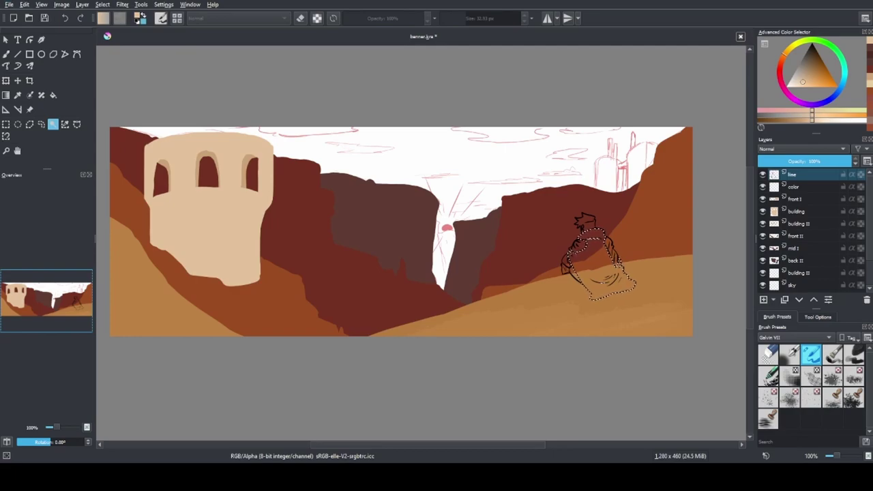
key(ctrl+shift+a)
Step: Paint the distant city's domes and spires in light tan on the building II layer below back II
key(Page_Down)
click(606, 129)
key(b)
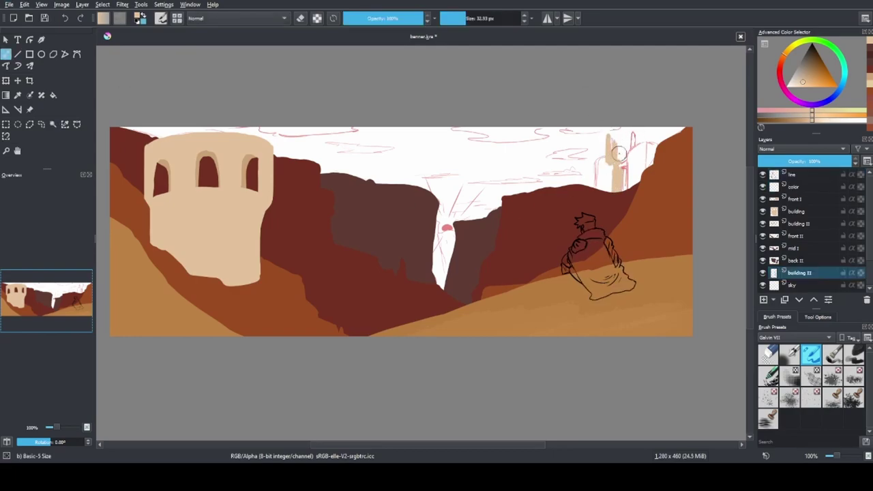
mouse_move(607, 159)
mouse_down()
mouse_move(629, 171)
mouse_move(628, 189)
mouse_move(642, 171)
mouse_move(644, 146)
mouse_up()
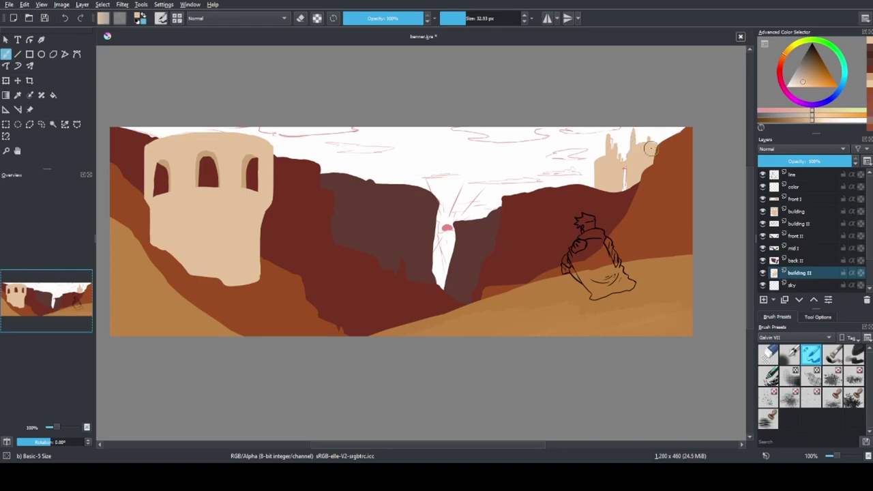
Step: Add a layer named far back below back II and paint the lower canyon gap in very dark red-brown
click(763, 300)
double_click(805, 273)
text(N)
text(ar back)
key(Return)
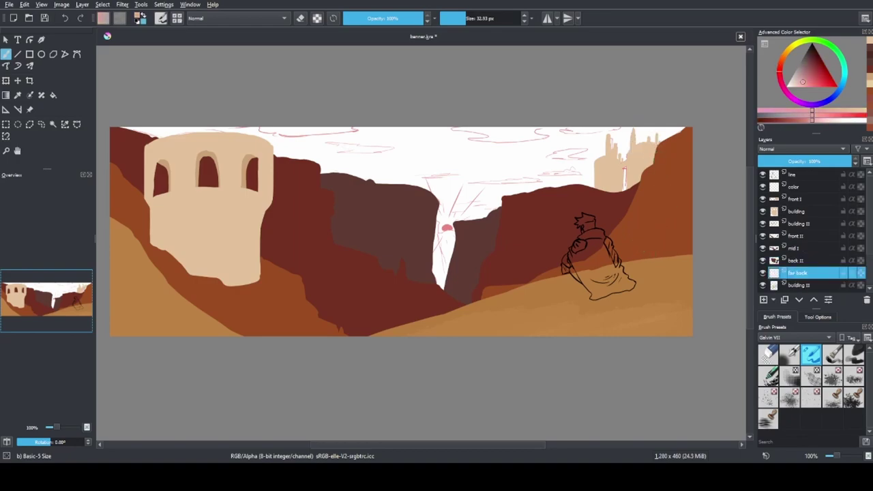
ctrl+click(449, 226)
mouse_move(438, 225)
mouse_down()
mouse_move(444, 285)
mouse_move(451, 238)
mouse_up()
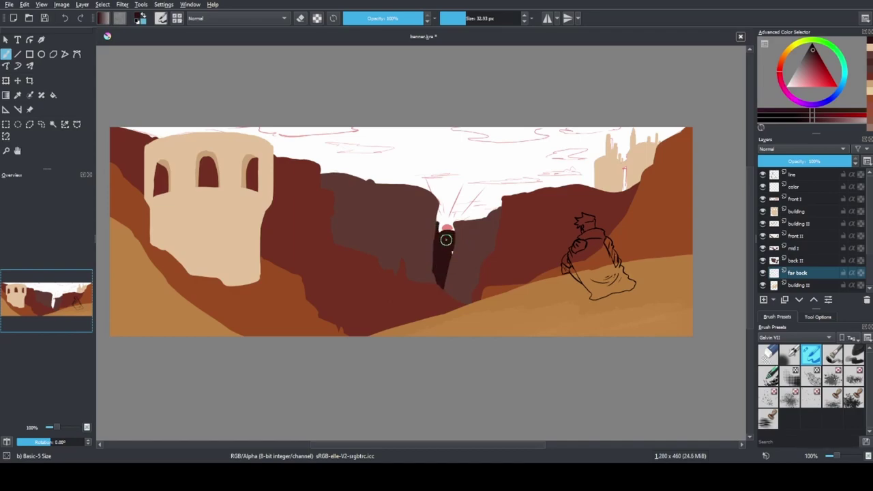
Step: Fill the sky layer with a vertical gradient from purple at the top to orange at the horizon
key(Page_Down)
key(Page_Down)
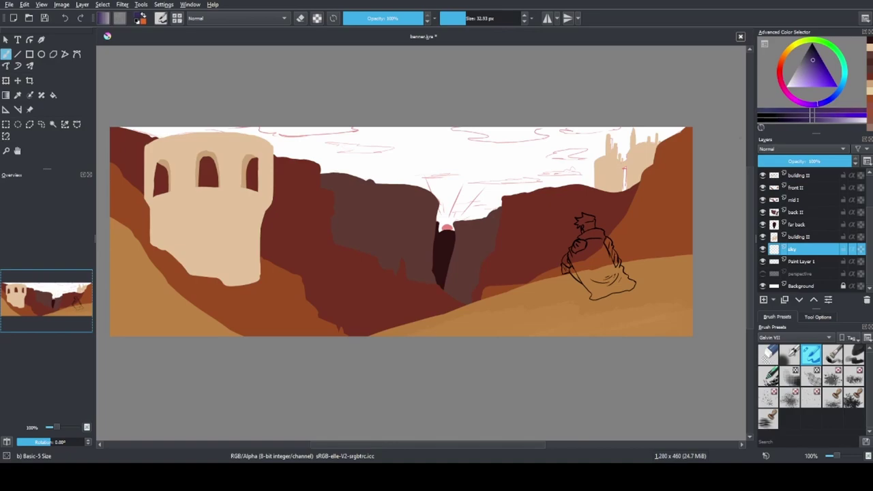
key(g)
key(ctrl+shift+z)
key(ctrl+z)
key(ctrl+shift+z)
key(ctrl+z)
key(ctrl+shift+z)
Step: Add a layer above sky and name it clouds
key(Insert)
key(F2)
text(clouds)
key(Return)
Step: Hide the sky layer and paint the sketched clouds across the sky in light orange on the clouds layer
key(b)
ctrl+click(357, 152)
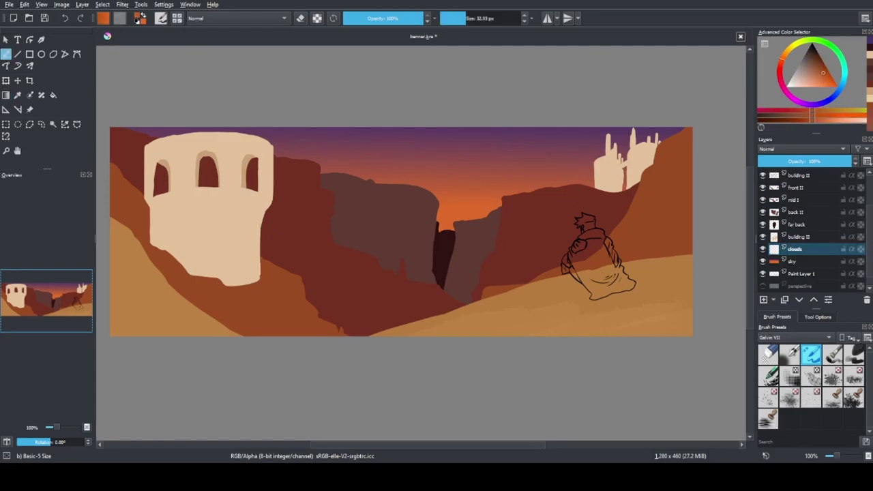
click(763, 261)
drag(469, 183, 539, 182)
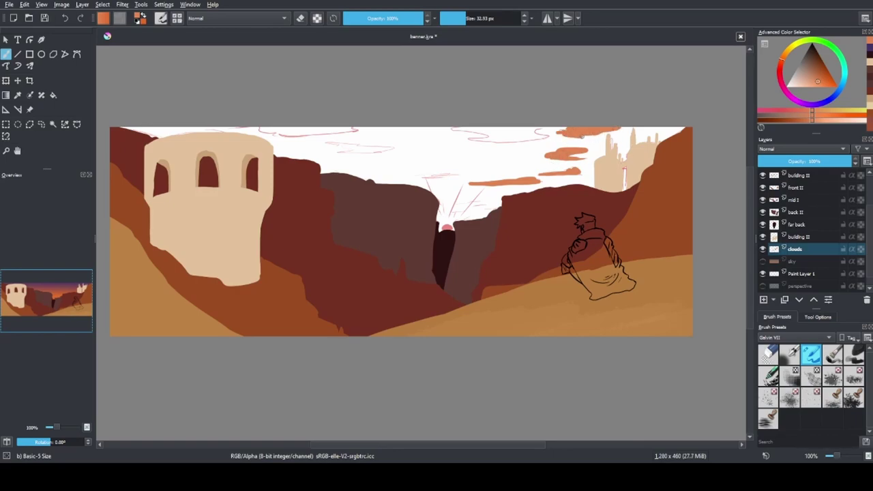
mouse_move(521, 141)
mouse_down()
mouse_move(454, 133)
mouse_move(494, 132)
mouse_up()
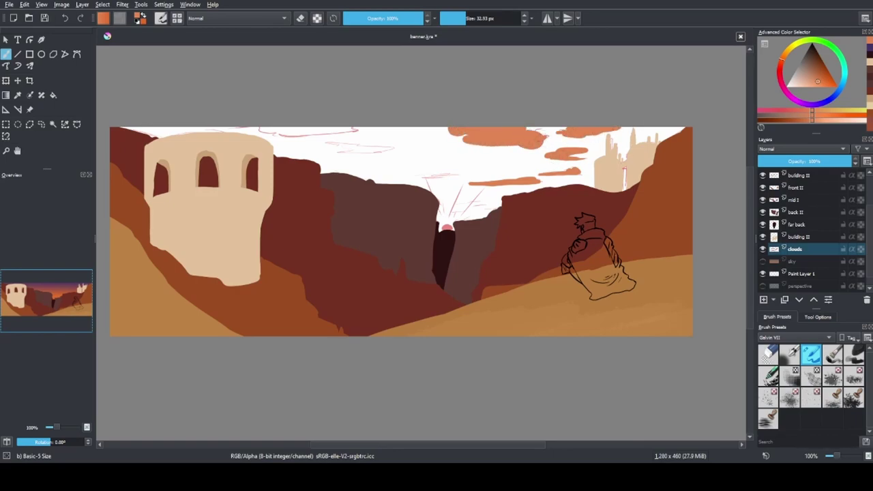
drag(456, 175, 425, 176)
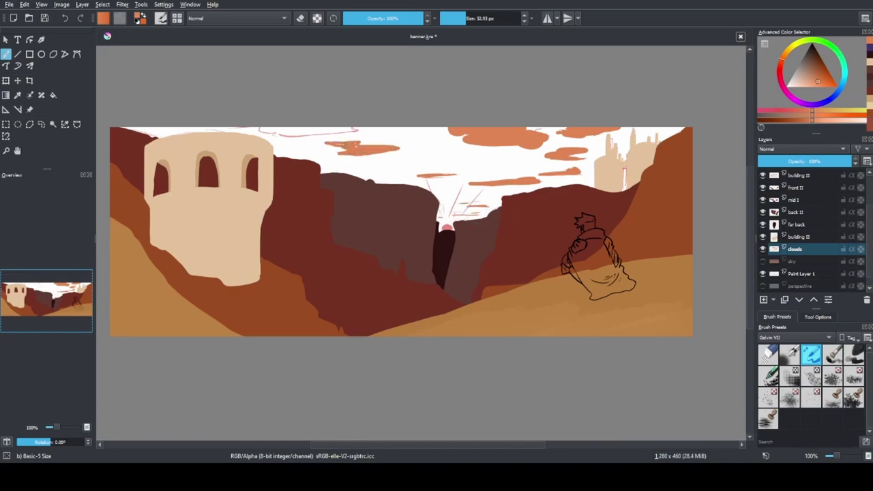
mouse_move(359, 130)
mouse_down()
mouse_move(280, 129)
mouse_move(344, 132)
mouse_up()
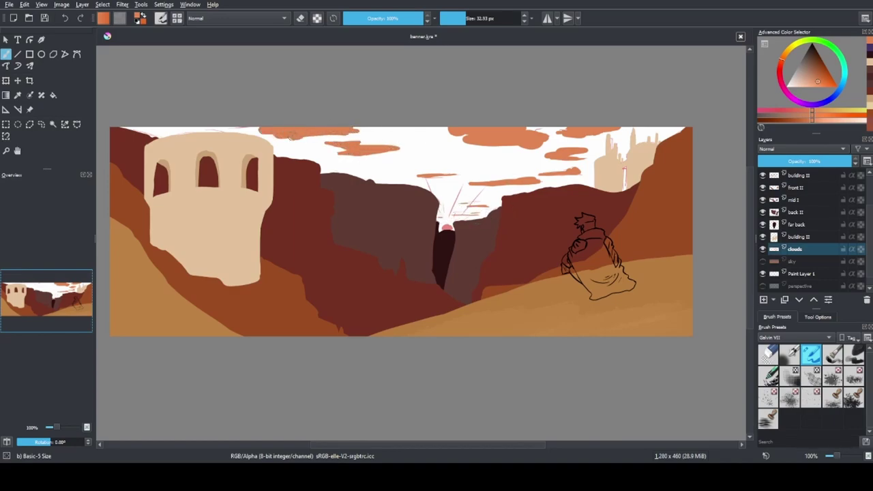
drag(181, 131, 123, 130)
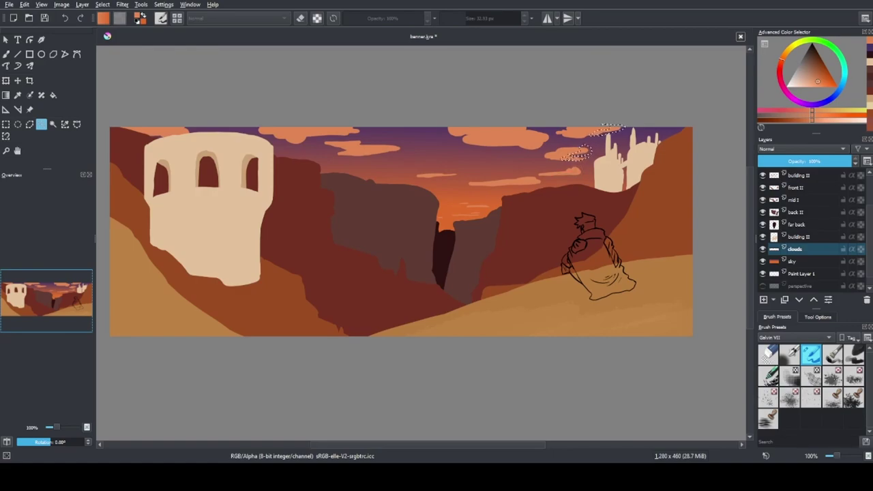
Step: Shade the clouds' undersides in brownish tan using freehand selections, and clear the selection
drag(528, 178, 530, 178)
drag(477, 147, 539, 129)
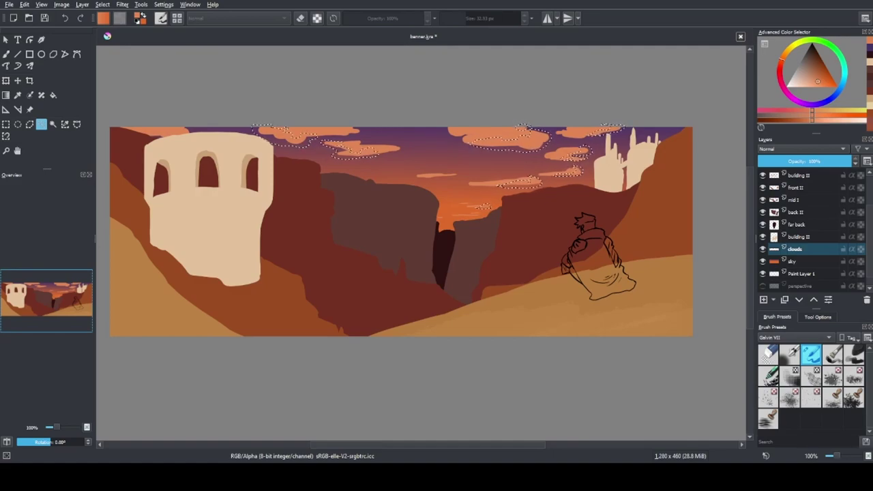
mouse_move(117, 127)
mouse_down()
mouse_move(164, 137)
mouse_move(117, 128)
mouse_up()
drag(418, 175, 418, 176)
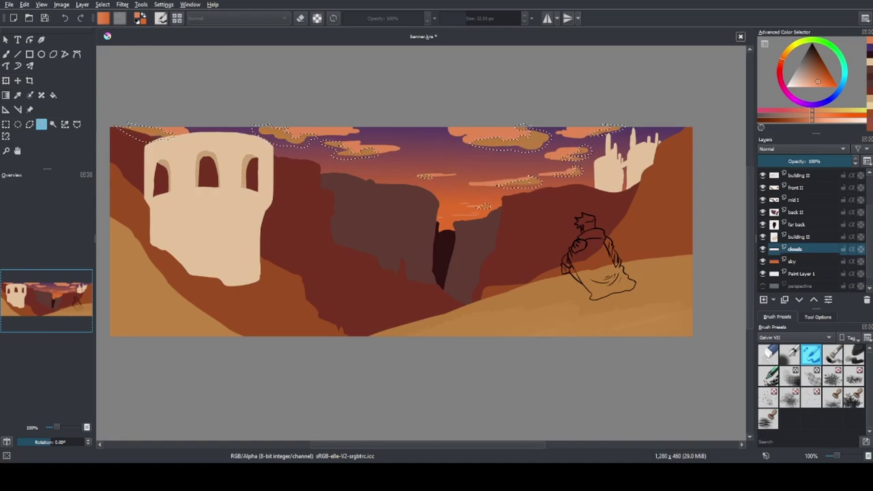
key(ctrl+shift+a)
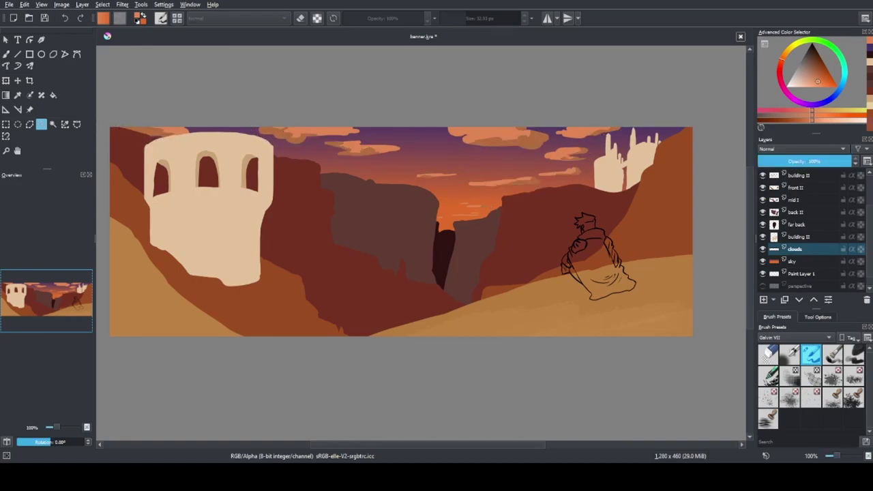
Step: Add a layer between clouds and sky and name it fx
key(Insert)
key(F2)
text(fx)
key(Return)
key(b)
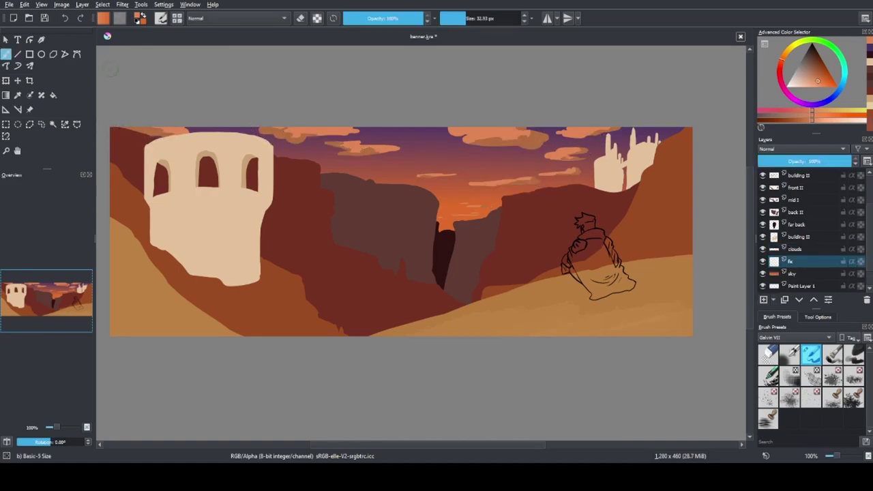
Step: Airbrush a soft orange haze around the clouds on the fx layer with the enlarged Airbrush Soft brush
key(slash)
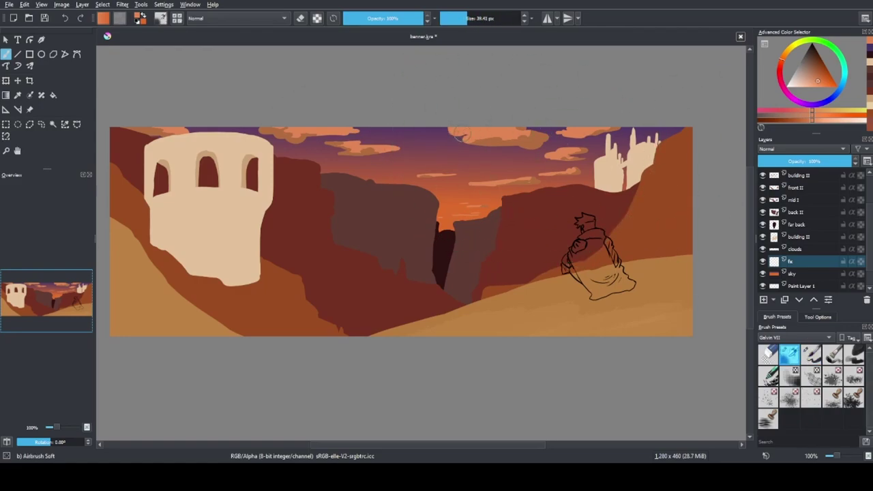
key(i)
key(bracketright)
drag(553, 137, 614, 140)
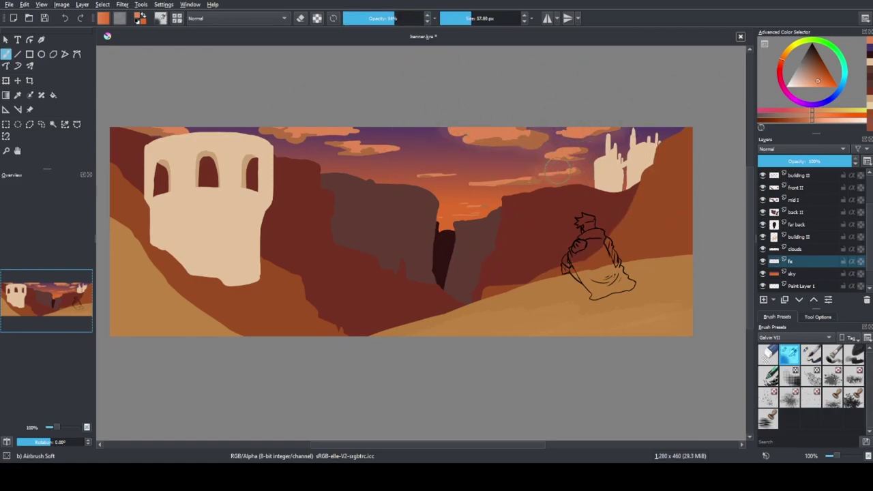
drag(382, 142, 403, 133)
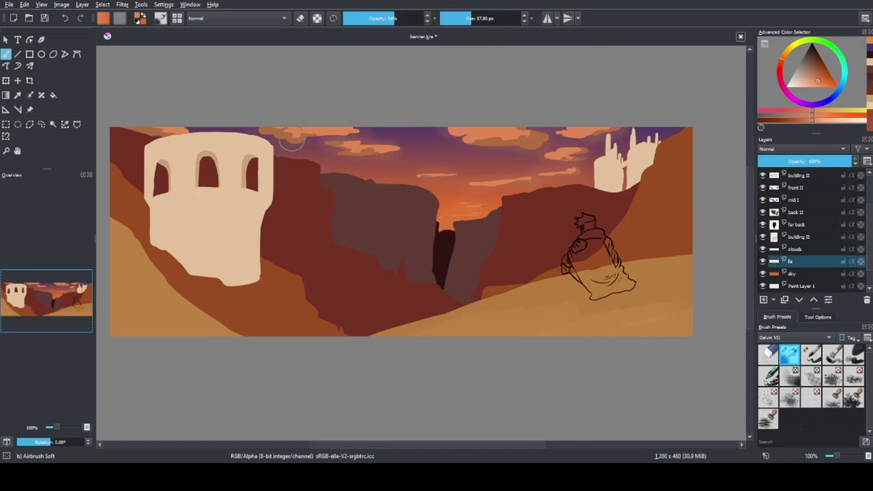
Step: Texture the sky layer with sampled purple and orange tones using the Charcoal Rock Soft brush
key(Page_Down)
key(slash)
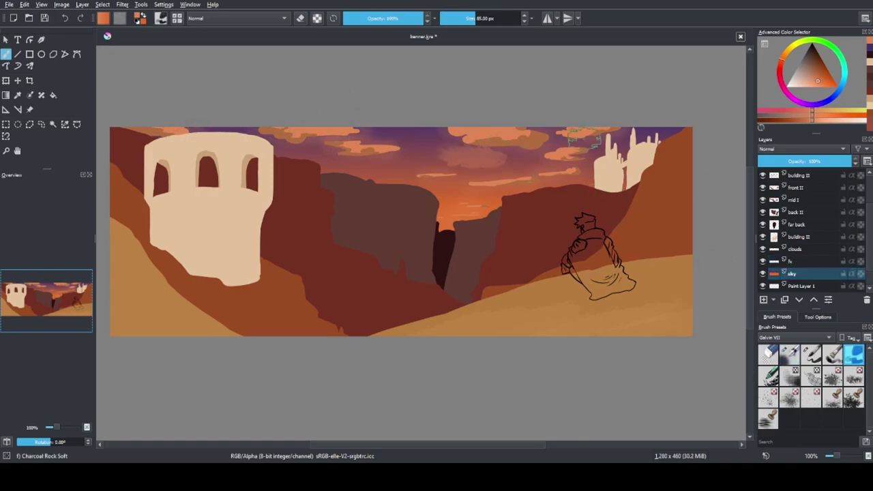
ctrl+click(456, 161)
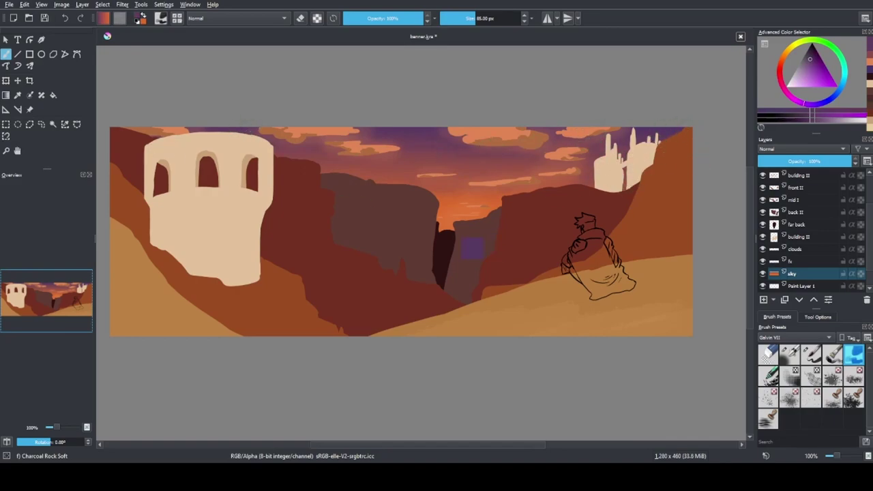
ctrl+click(593, 163)
scroll(581, 183, left, 1)
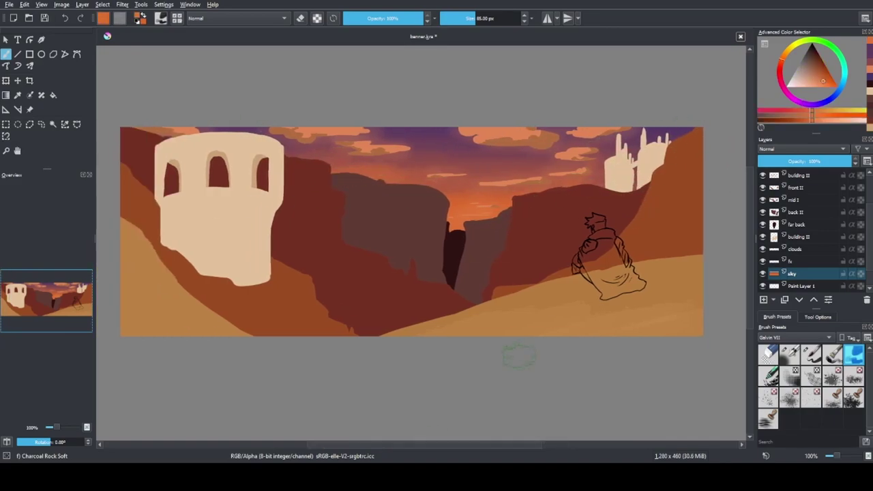
Step: Add a layer directly above fx and name it sun
key(Page_Up)
key(Insert)
key(F2)
text(sun)
key(Return)
Step: Airbrush a bright yellow sun above the canyon gap with an orange-yellow glow spreading into the sky
key(slash)
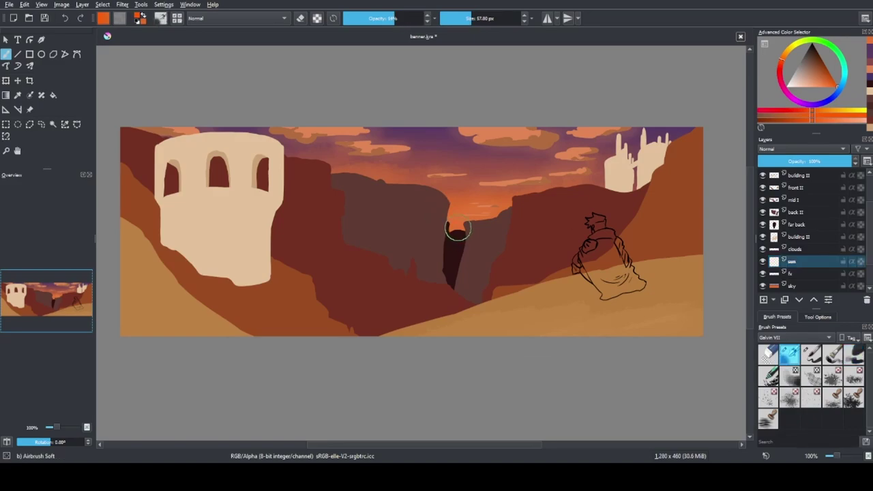
ctrl+click(457, 229)
click(458, 230)
key(bracketright)
key(bracketright)
key(bracketright)
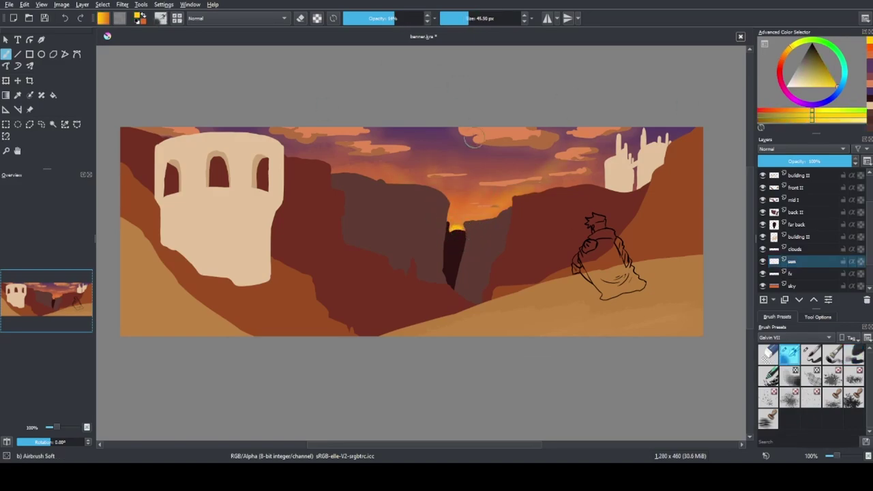
Step: Darken the far back and back II cliffs toward their bases with Charcoal Rock Soft in Multiply mode, preserving alpha
click(797, 224)
key(slash)
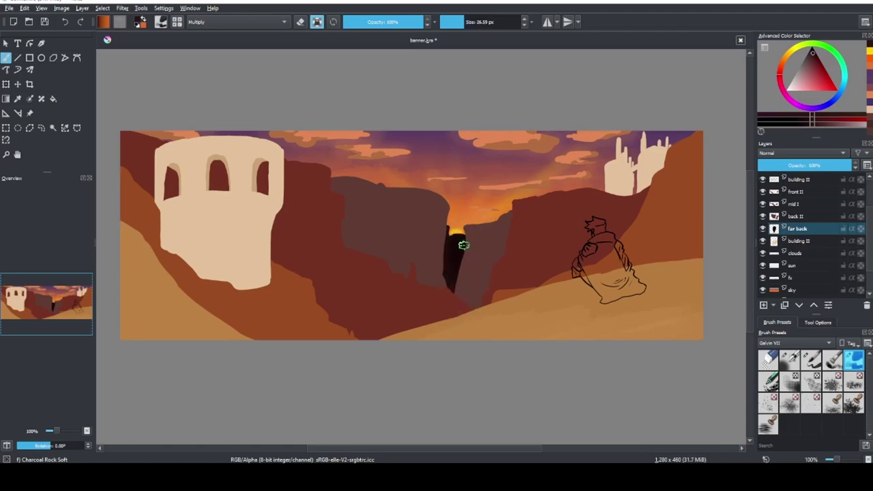
scroll(462, 241, up, 3)
key(Page_Up)
scroll(647, 263, down, 2)
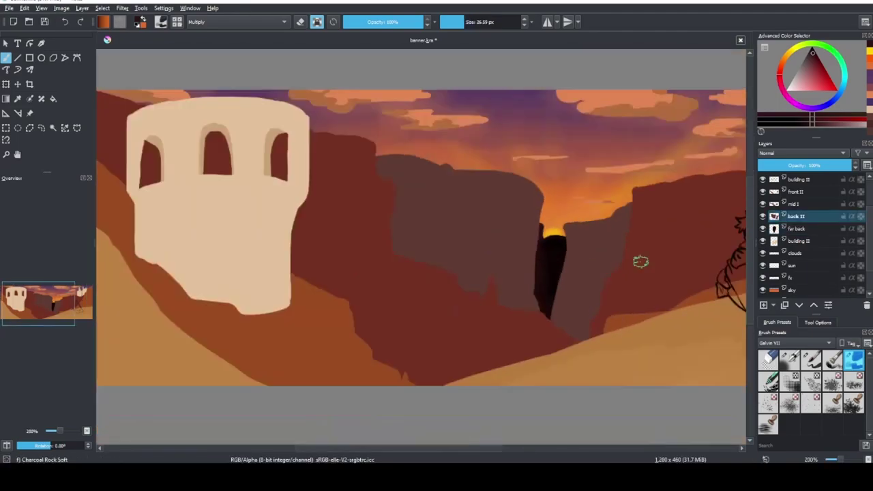
mouse_move(554, 317)
mouse_down()
mouse_move(594, 244)
mouse_move(559, 234)
mouse_move(629, 198)
mouse_move(611, 279)
mouse_move(633, 241)
mouse_move(630, 252)
mouse_move(527, 360)
mouse_move(567, 377)
mouse_move(605, 334)
mouse_move(562, 332)
mouse_move(626, 260)
mouse_move(567, 343)
mouse_move(617, 283)
mouse_move(617, 255)
mouse_move(539, 346)
mouse_move(490, 322)
mouse_move(462, 339)
mouse_move(276, 243)
mouse_move(478, 347)
mouse_move(455, 329)
mouse_move(460, 339)
mouse_move(445, 333)
mouse_move(367, 262)
mouse_move(483, 326)
mouse_move(367, 226)
mouse_move(407, 239)
mouse_move(326, 175)
mouse_move(463, 298)
mouse_move(360, 168)
mouse_move(284, 141)
mouse_move(424, 210)
mouse_move(499, 267)
mouse_move(445, 185)
mouse_move(333, 128)
mouse_move(630, 287)
mouse_move(513, 360)
mouse_up()
scroll(513, 359, right, 1)
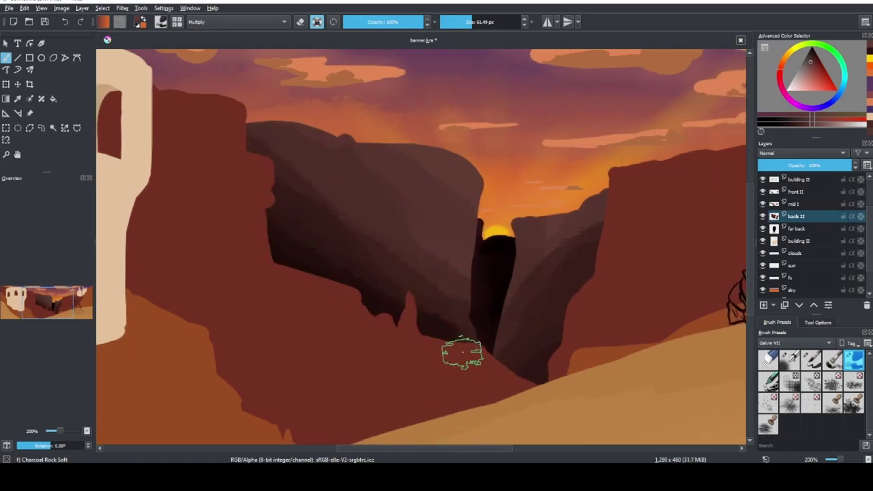
Step: Shade the right-hand cliff on the mid I layer with Charcoal Rock Soft in Multiply mode, including a thin horizontal crack
scroll(675, 306, down, 1)
scroll(608, 296, right, 1)
key(Page_Up)
scroll(482, 249, right, 3)
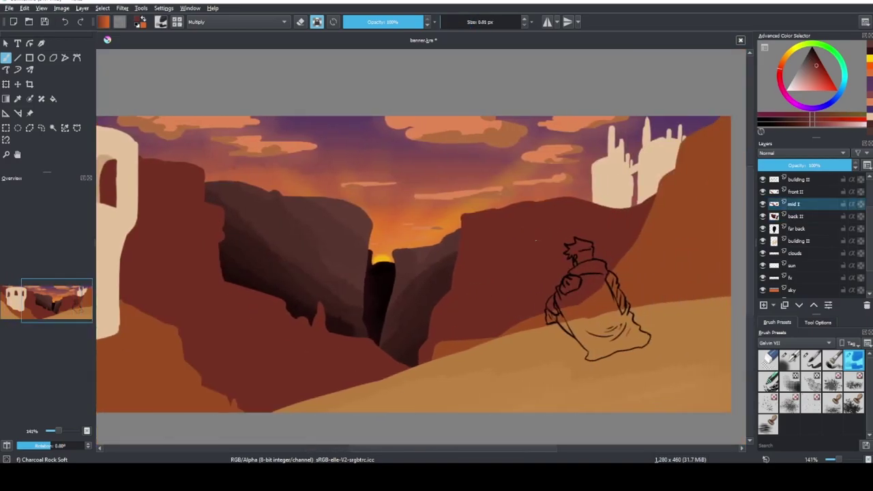
scroll(482, 249, up, 1)
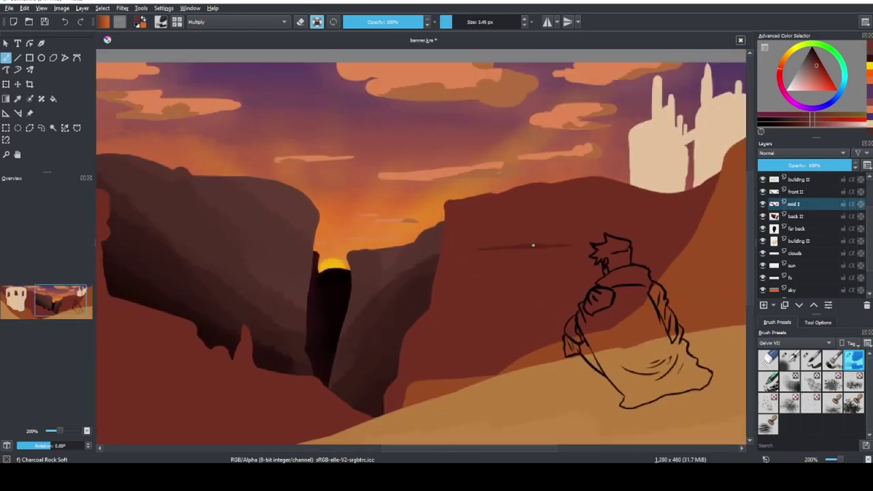
scroll(545, 245, down, 2)
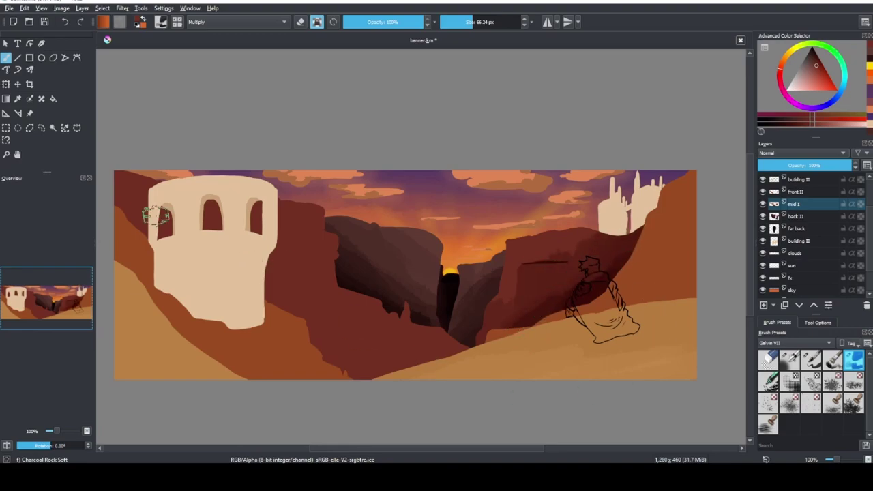
Step: Darken the left-hand mid I cliffs toward their lower edges, lowering the brush opacity to 73%
mouse_move(270, 243)
mouse_down()
mouse_move(335, 370)
mouse_move(322, 312)
mouse_move(362, 335)
mouse_move(358, 297)
mouse_move(311, 264)
mouse_up()
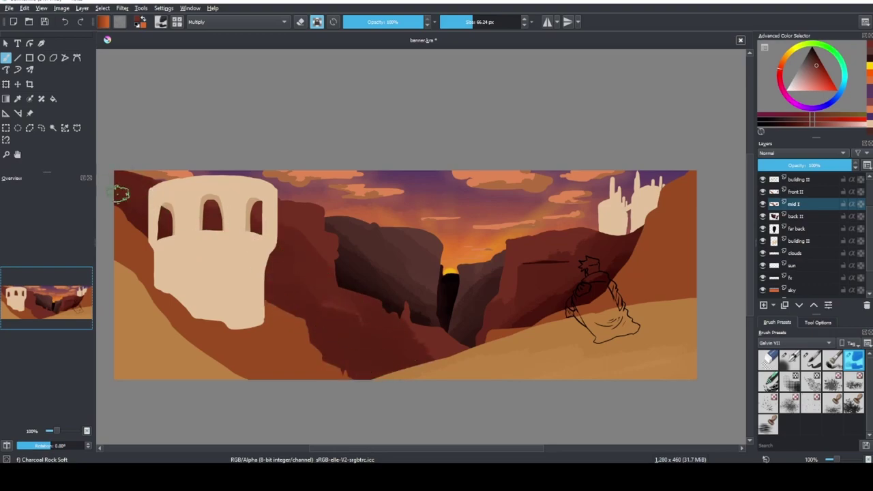
mouse_move(351, 332)
mouse_down()
mouse_move(312, 331)
mouse_move(266, 290)
mouse_up()
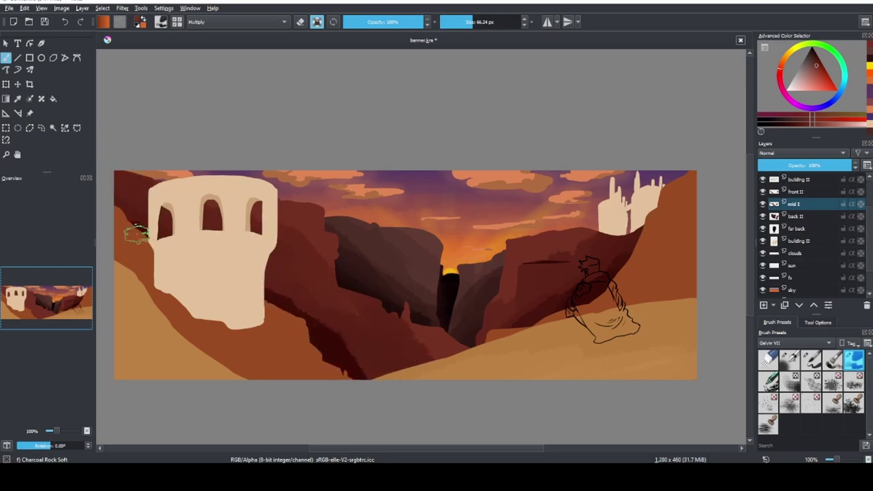
drag(464, 352, 405, 351)
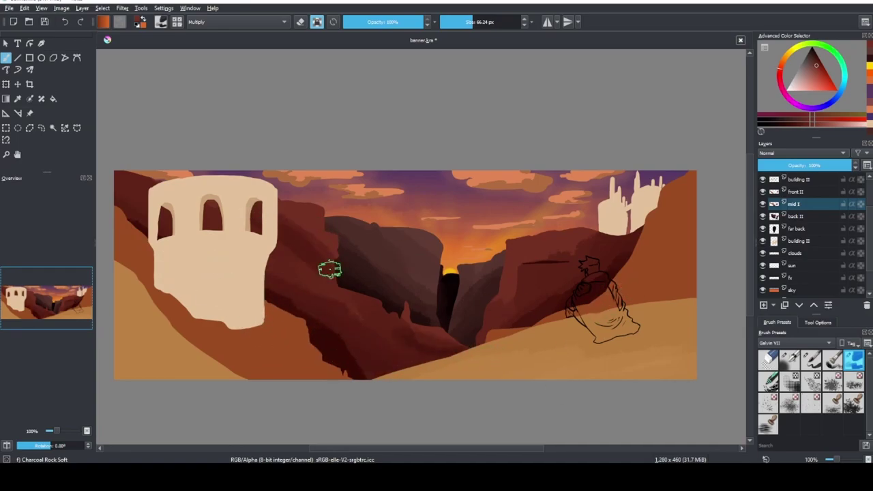
key(i)
key(i)
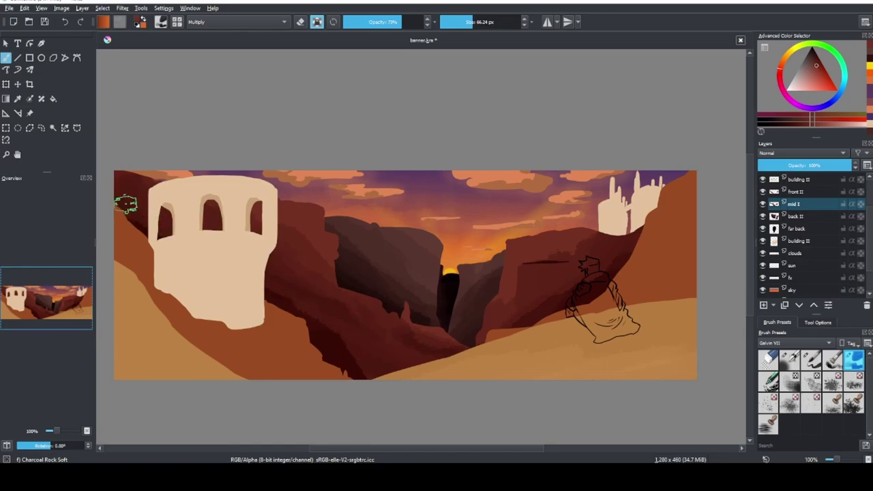
Step: Shade the front II cliffs and slopes on both sides with a sampled orange-brown, darkening their outer and lower areas
key(Page_Up)
ctrl+click(649, 250)
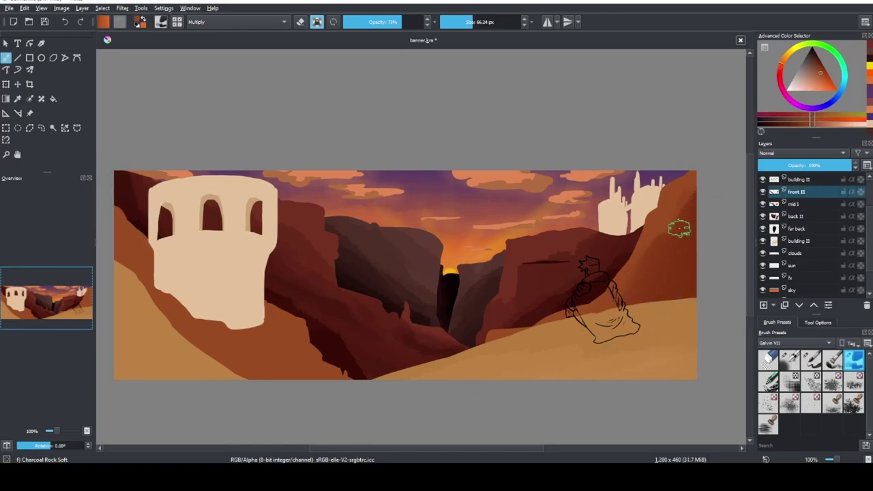
drag(698, 205, 686, 234)
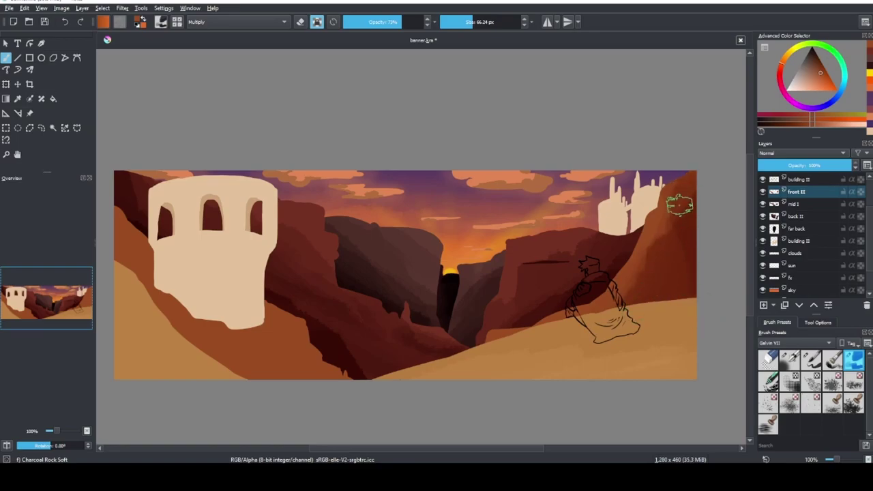
key(ctrl+z)
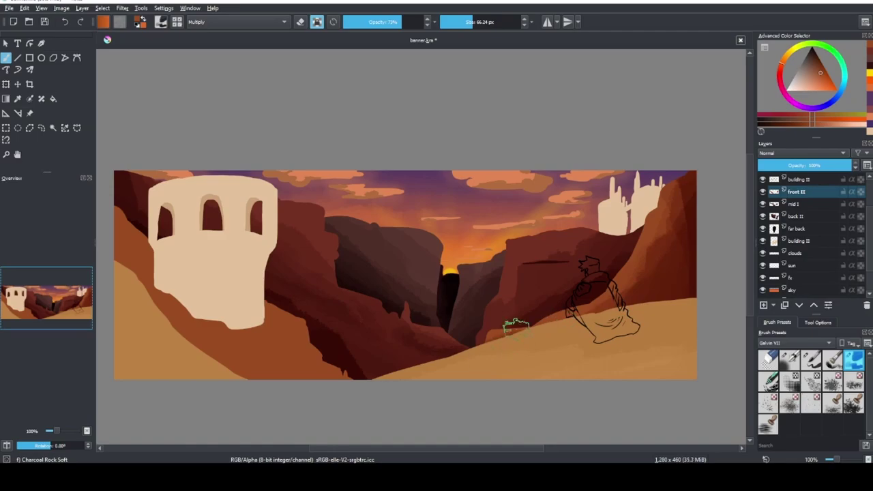
mouse_move(311, 346)
mouse_down()
mouse_move(254, 368)
mouse_move(303, 360)
mouse_move(269, 363)
mouse_move(329, 365)
mouse_move(318, 387)
mouse_move(332, 365)
mouse_move(350, 382)
mouse_move(347, 349)
mouse_move(316, 372)
mouse_move(340, 386)
mouse_move(312, 352)
mouse_move(330, 373)
mouse_move(352, 367)
mouse_move(255, 361)
mouse_move(316, 355)
mouse_move(343, 373)
mouse_move(289, 366)
mouse_move(313, 341)
mouse_move(306, 325)
mouse_move(241, 318)
mouse_move(233, 364)
mouse_move(243, 373)
mouse_move(163, 313)
mouse_move(181, 312)
mouse_move(123, 236)
mouse_move(149, 274)
mouse_move(125, 261)
mouse_move(135, 250)
mouse_move(201, 350)
mouse_move(230, 340)
mouse_move(133, 242)
mouse_move(104, 243)
mouse_move(125, 254)
mouse_move(252, 397)
mouse_move(242, 372)
mouse_up()
key(ctrl+z)
key(ctrl+z)
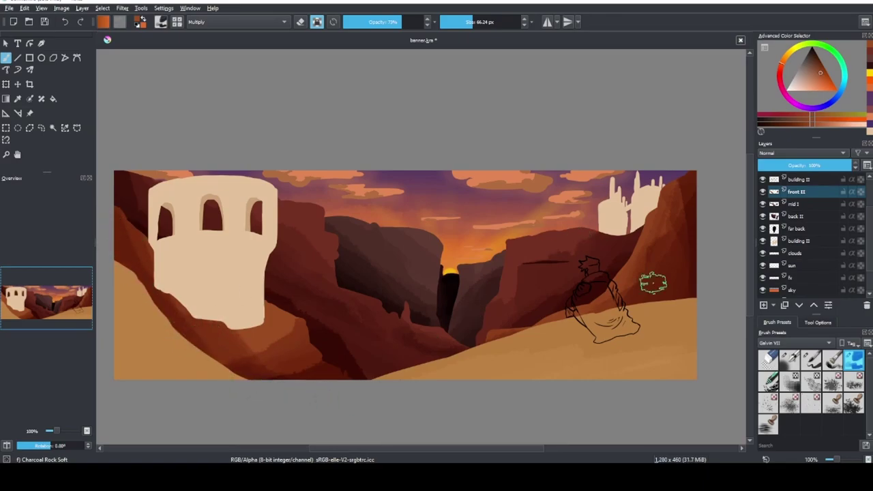
Step: Shade the sand dunes on the front I layer with a sampled sand tone, adding diagonal shadows beneath the seated figure
key(Page_Up)
key(Page_Up)
key(Page_Up)
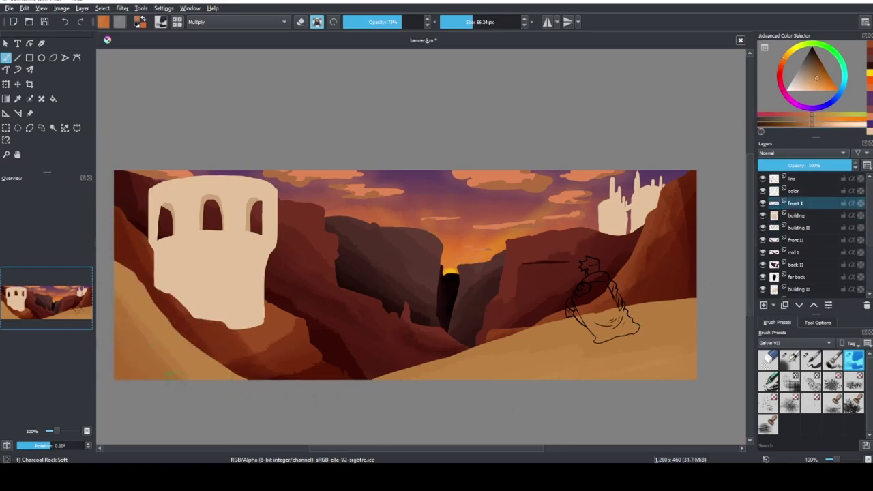
key(ctrl+z)
mouse_move(138, 307)
mouse_down()
mouse_move(140, 355)
mouse_move(133, 361)
mouse_move(126, 351)
mouse_move(173, 373)
mouse_move(121, 391)
mouse_up()
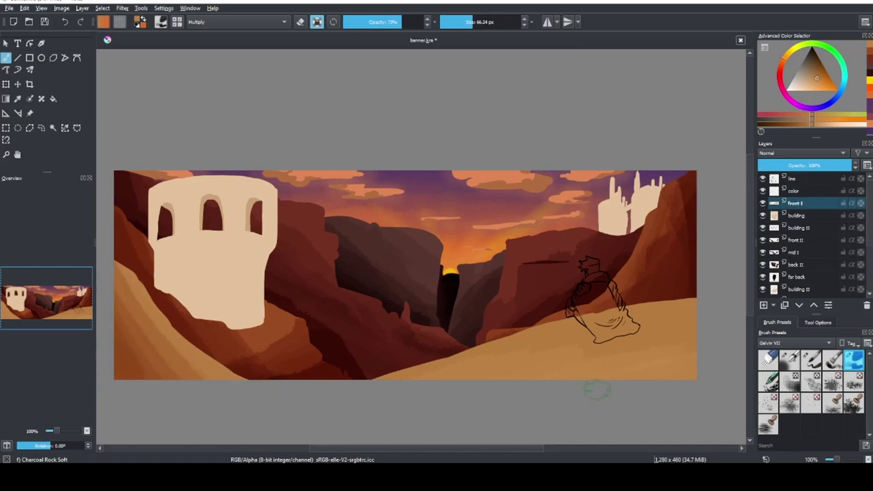
scroll(597, 389, right, 2)
mouse_move(471, 405)
mouse_down()
mouse_move(601, 339)
mouse_move(633, 360)
mouse_move(603, 359)
mouse_move(630, 373)
mouse_move(588, 322)
mouse_move(556, 318)
mouse_up()
mouse_move(655, 374)
mouse_down()
mouse_move(487, 361)
mouse_move(609, 334)
mouse_move(642, 308)
mouse_up()
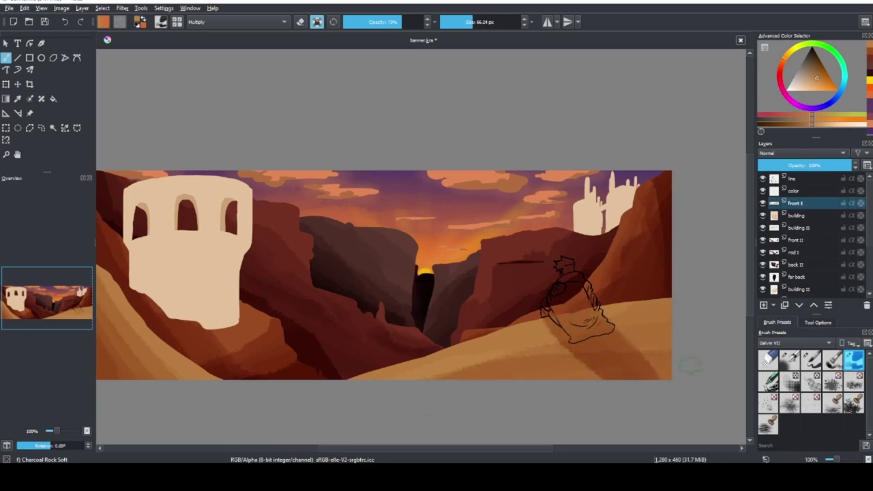
scroll(454, 380, down, 1)
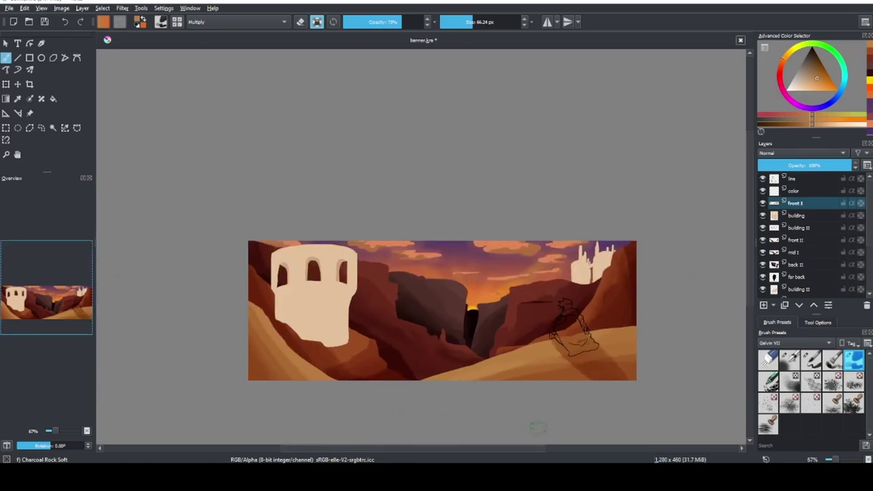
scroll(538, 428, up, 1)
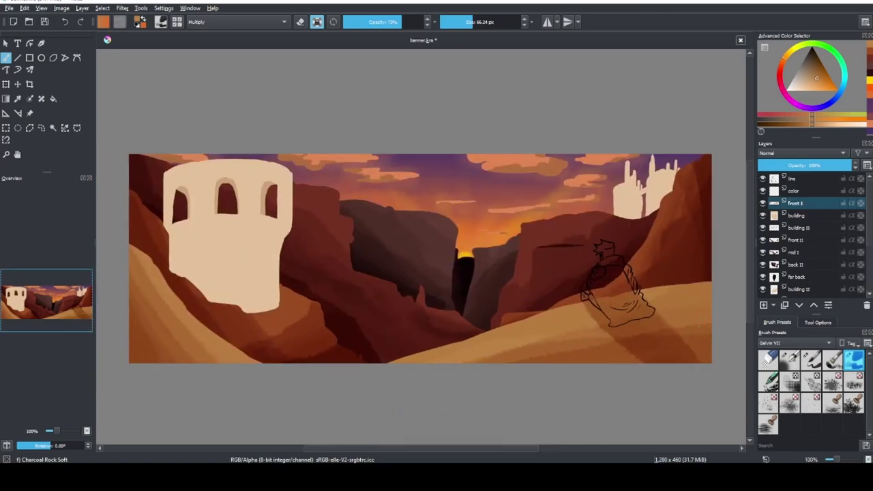
Step: Switch to Airbrush Soft with a yellow-orange colour and add a layer named sun fx directly above front I
click(795, 264)
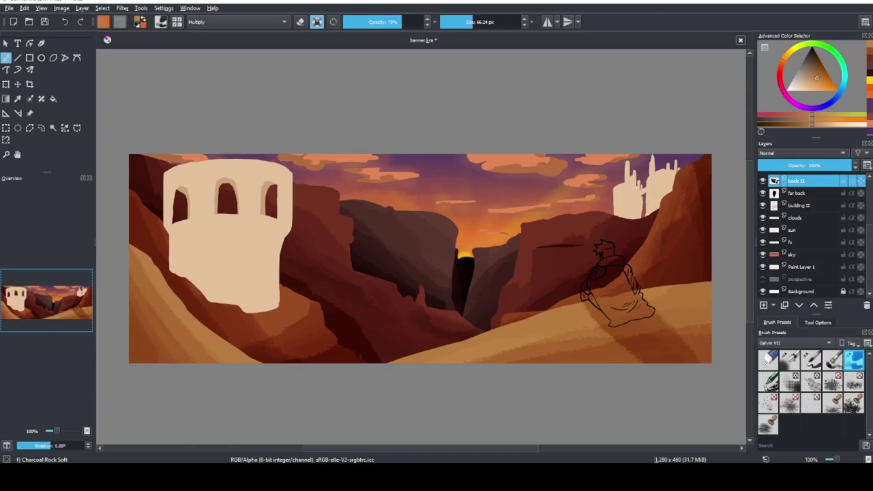
click(798, 243)
key(Page_Up)
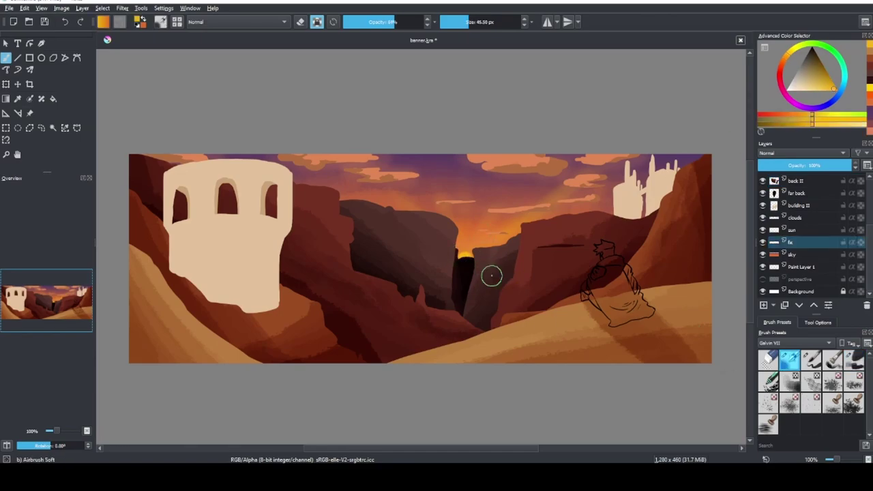
key(Page_Down)
key(Page_Down)
click(763, 305)
text(sun f)
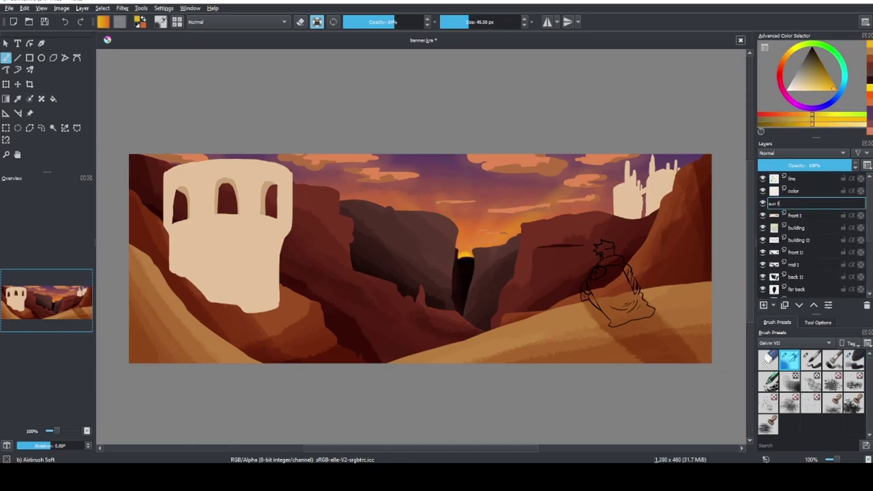
text(x)
key(Return)
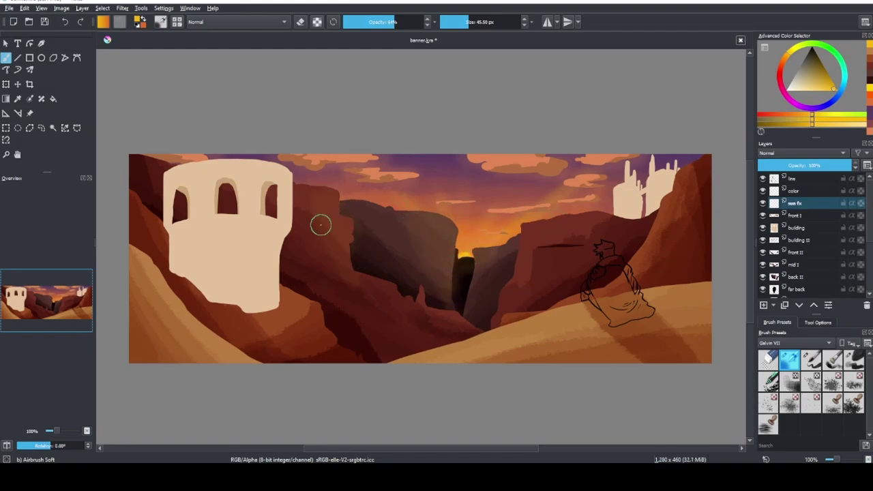
Step: Airbrush a soft yellow-orange sunlight glow along the edges of the cliffs, dunes and tower on the sun fx layer
drag(526, 274, 542, 253)
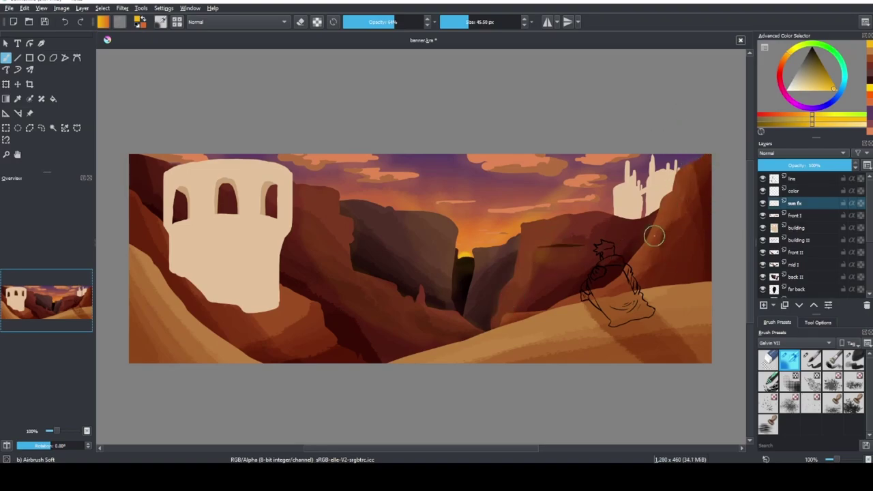
mouse_move(681, 176)
mouse_down()
mouse_move(626, 266)
mouse_move(571, 296)
mouse_move(578, 268)
mouse_move(523, 230)
mouse_move(640, 219)
mouse_move(517, 236)
mouse_move(456, 233)
mouse_move(338, 198)
mouse_move(353, 261)
mouse_move(366, 274)
mouse_move(477, 328)
mouse_move(576, 295)
mouse_up()
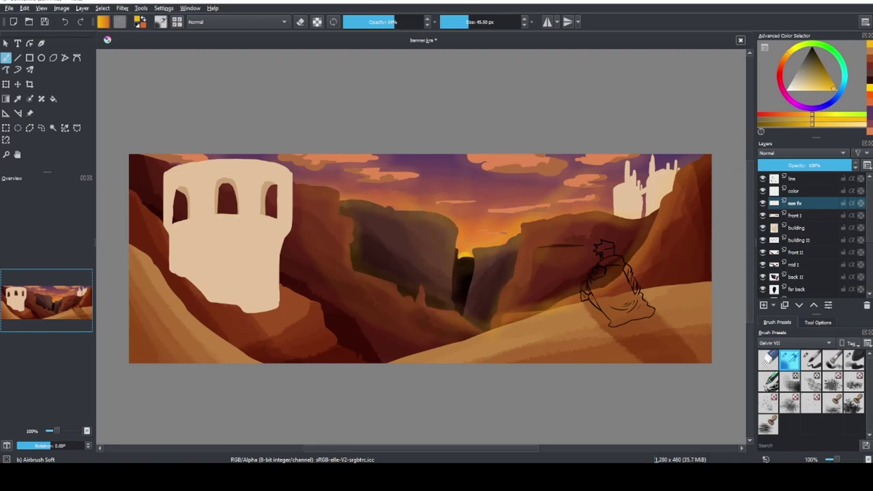
mouse_move(369, 357)
mouse_down()
mouse_move(160, 225)
mouse_move(283, 293)
mouse_move(191, 166)
mouse_move(142, 252)
mouse_up()
key(ctrl+z)
scroll(515, 433, right, 1)
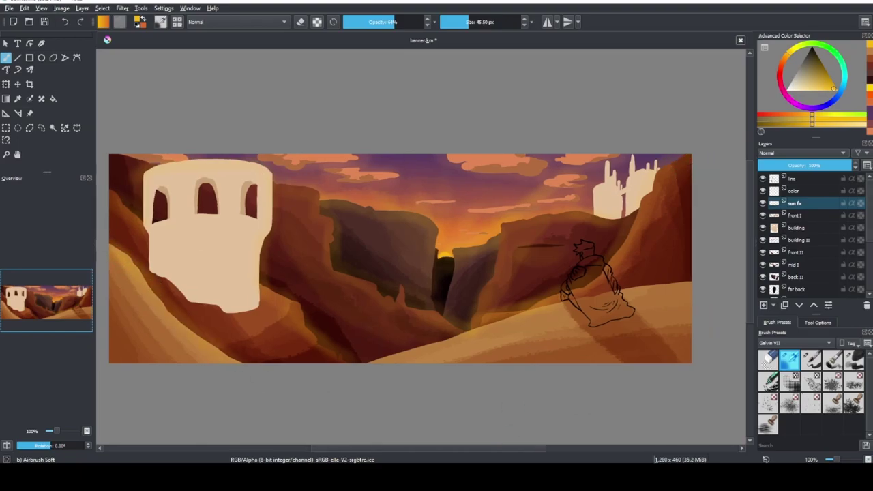
Step: Paint a curved darker beige band beneath the tower's windows on the building layer with the Basic-5 Size brush
key(Page_Down)
key(Page_Down)
ctrl+click(224, 263)
key(/)
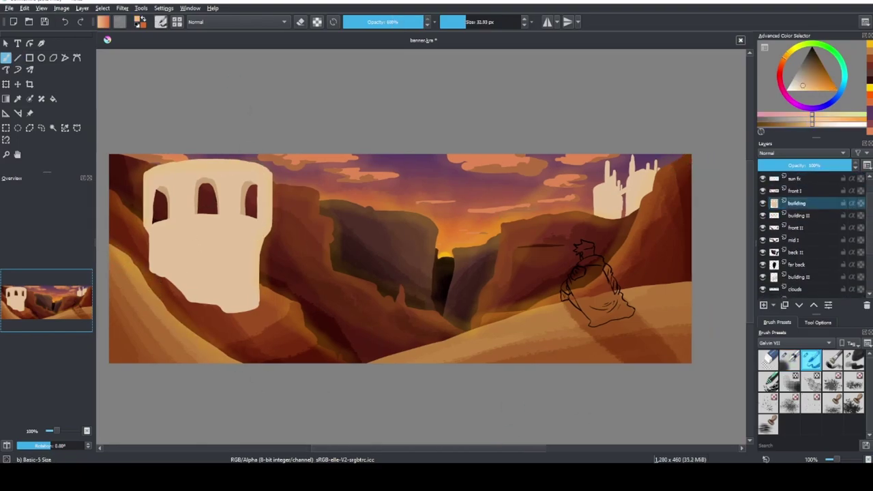
scroll(185, 230, up, 1)
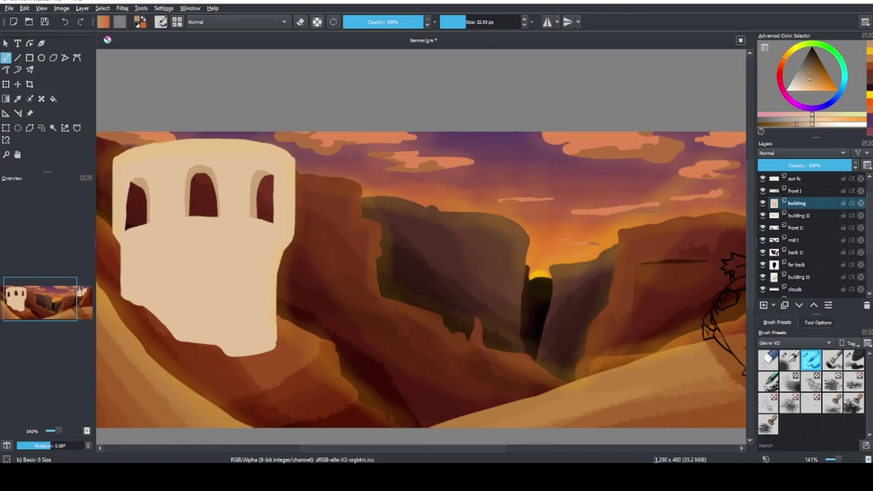
drag(122, 242, 289, 249)
mouse_move(134, 230)
mouse_down()
mouse_move(293, 229)
mouse_move(157, 225)
mouse_move(256, 230)
mouse_move(208, 223)
mouse_up()
Step: Clean up the bottoms of the tower's window openings above the band with the Eraser Circle brush
key(e)
scroll(270, 201, up, 1)
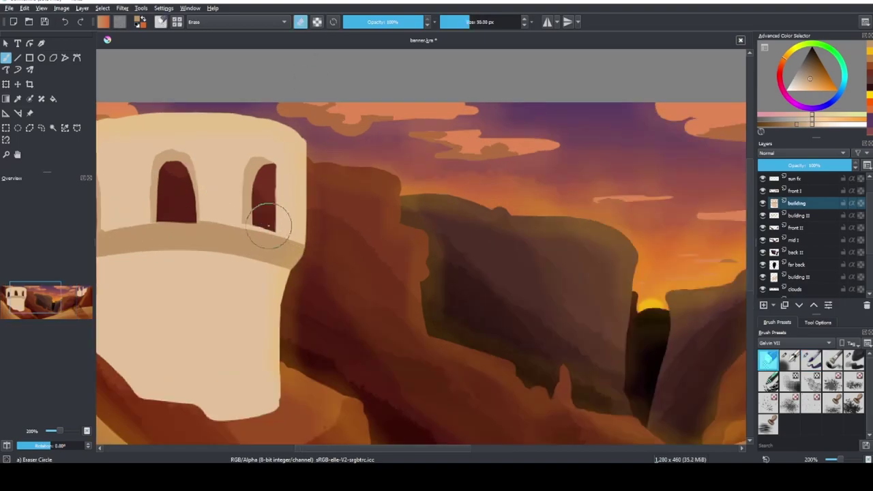
scroll(273, 232, down, 3)
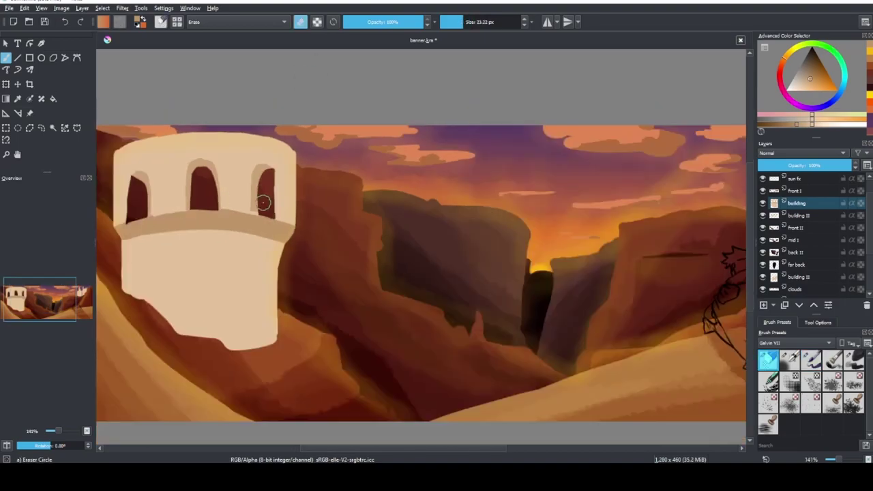
scroll(503, 253, up, 4)
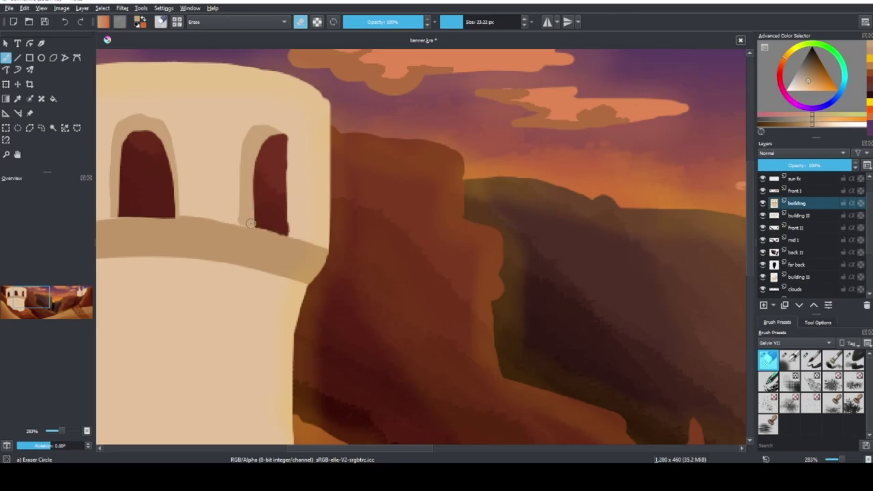
Step: Draw dotted stone-arch outlines with short radiating joints around the three tower windows, using a thin 5.56 px brush
key(e)
scroll(239, 175, down, 4)
scroll(229, 222, up, 2)
key(bracketleft)
key(bracketleft)
key(bracketleft)
key(bracketleft)
key(bracketleft)
scroll(217, 179, up, 1)
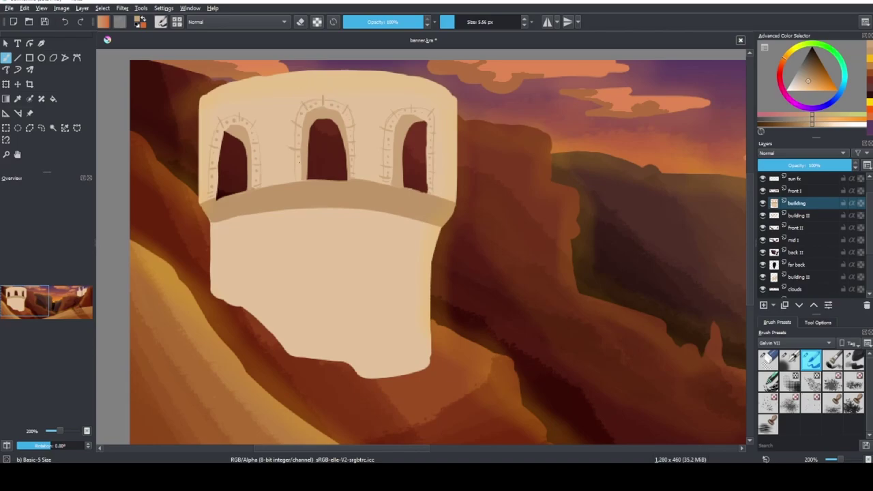
Step: Paint small light-beige stone blocks at the lower corners of the tower's window openings on the building layer with the Basic-5 Size brush
scroll(481, 224, down, 5)
scroll(415, 136, up, 6)
key(/)
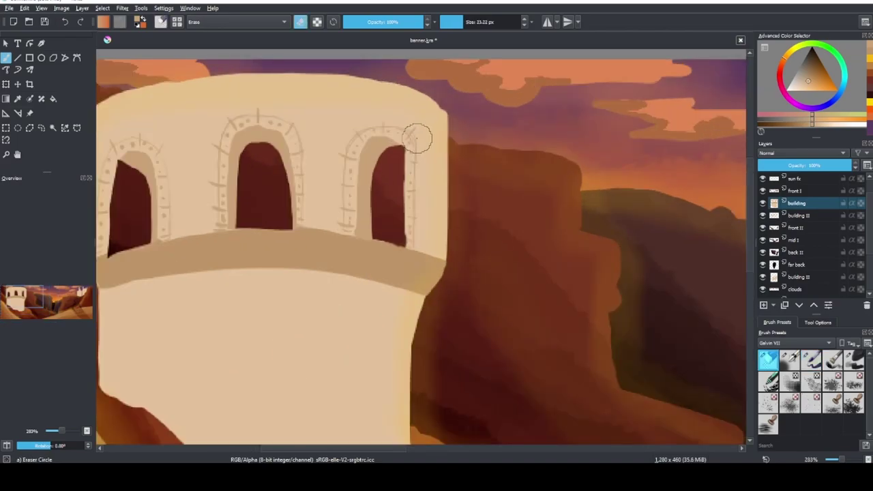
key(/)
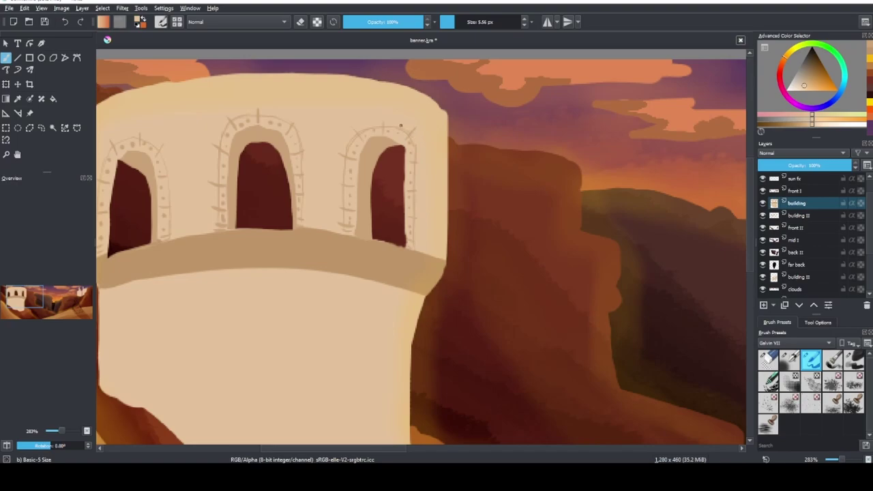
scroll(405, 129, down, 1)
key(Page_Down)
key(/)
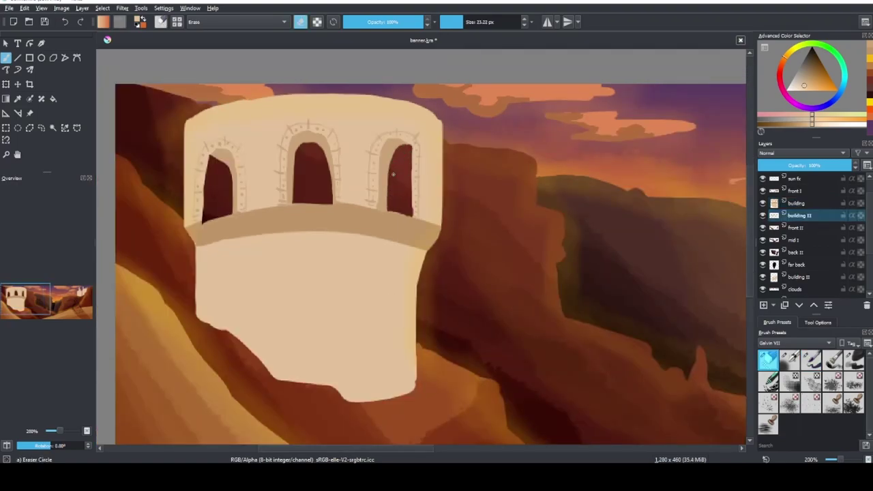
key(Page_Up)
scroll(401, 140, up, 2)
key(/)
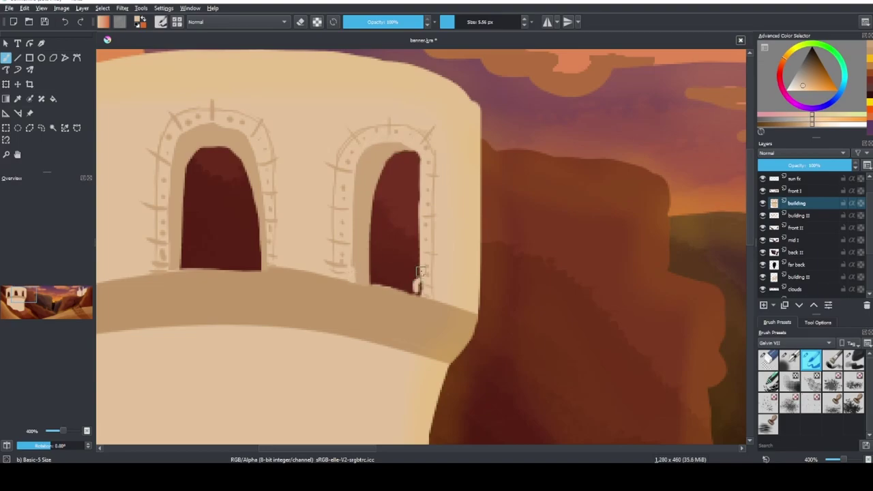
scroll(310, 250, left, 2)
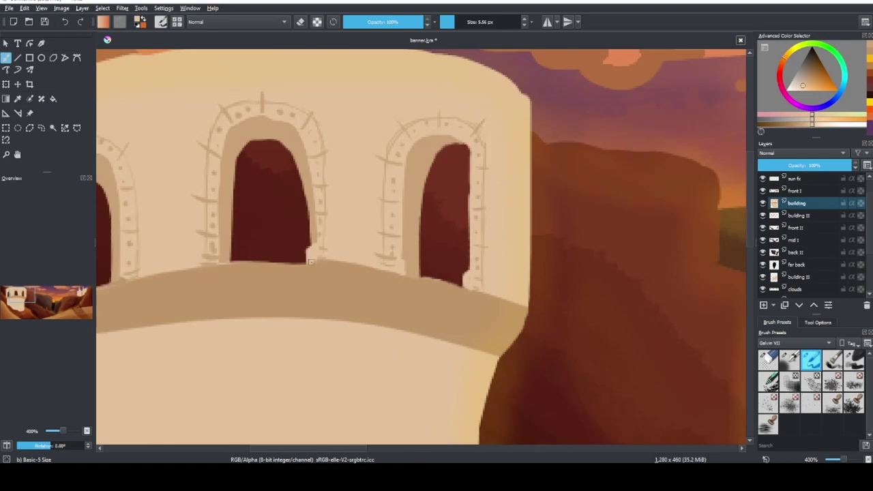
scroll(241, 241, left, 5)
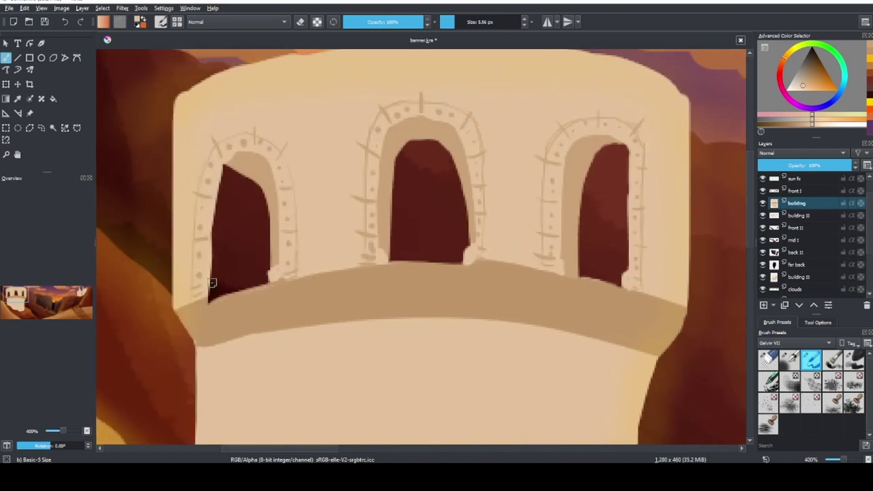
Step: Even out the beige band's upper edge, and thicken the darker inner walls of the middle and left windows on the building II layer
ctrl+click(215, 311)
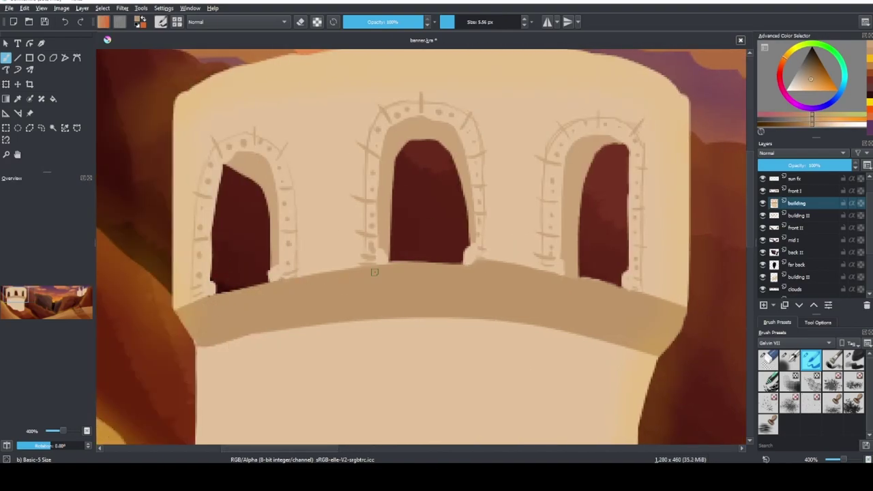
click(594, 162)
key(e)
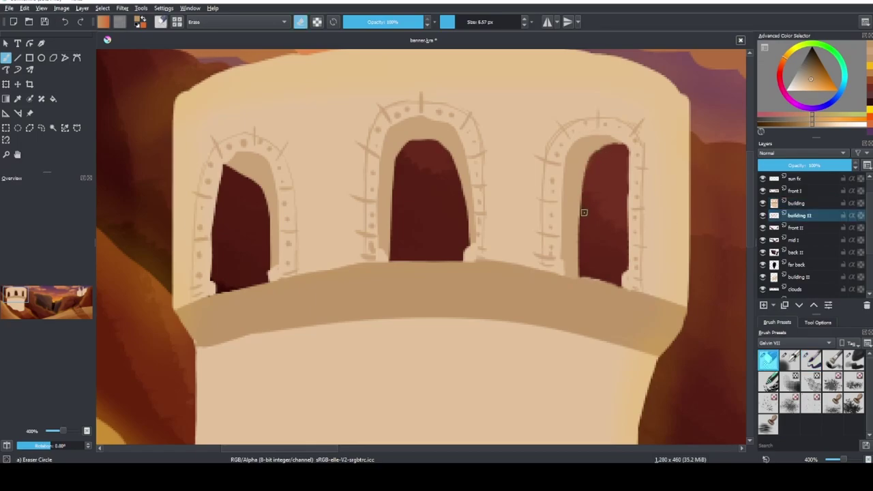
key(/)
drag(454, 143, 464, 246)
ctrl+click(478, 205)
drag(461, 164, 465, 248)
mouse_move(238, 174)
mouse_down()
mouse_move(266, 190)
mouse_move(247, 168)
mouse_move(270, 231)
mouse_up()
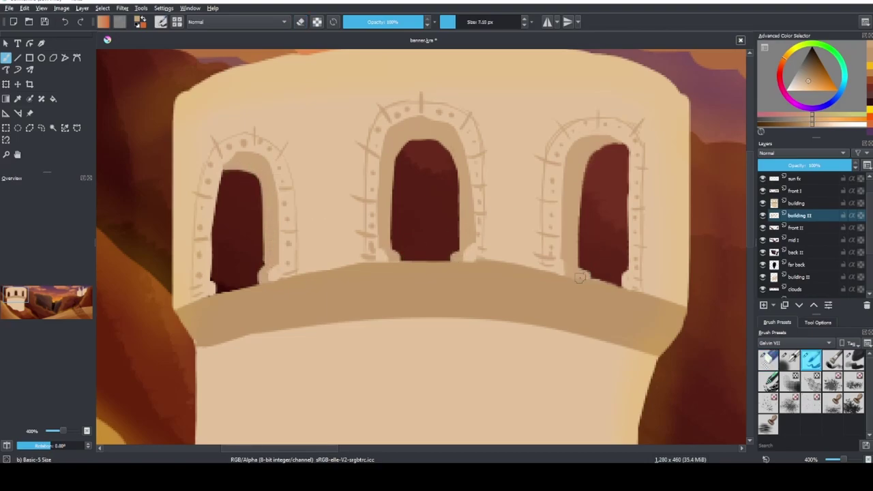
Step: Refine the window surrounds on the building layer in light beige and trim the left window's upper-left edge with the Eraser Circle brush
key(Page_Up)
ctrl+click(484, 82)
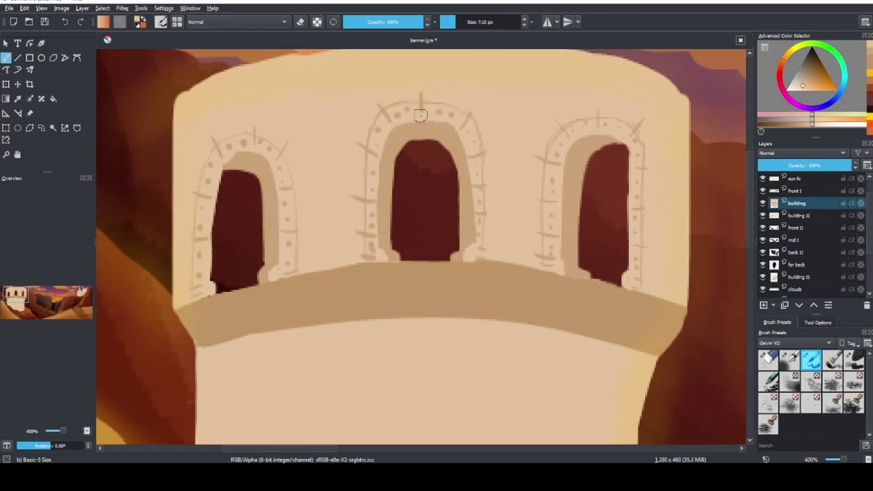
key(/)
drag(220, 169, 217, 179)
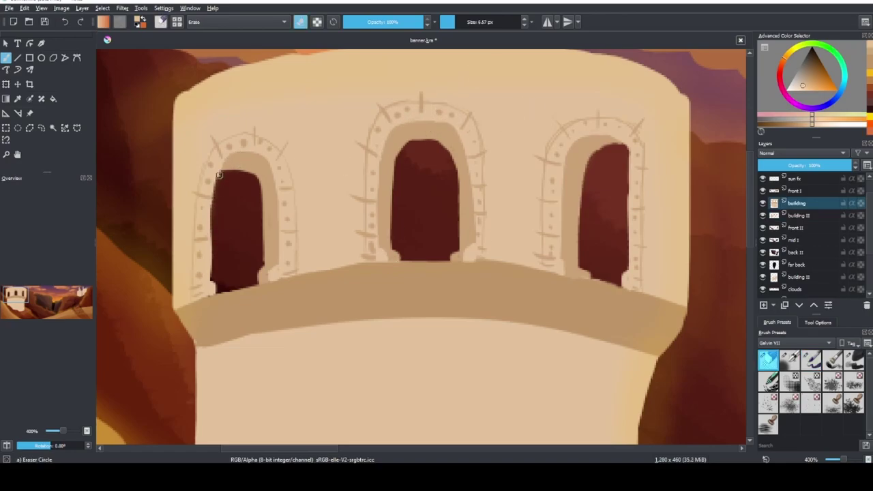
key(/)
Step: Draw thin, darker beige vertical cracks down the tower's lower wall below the band
key(minus)
key(minus)
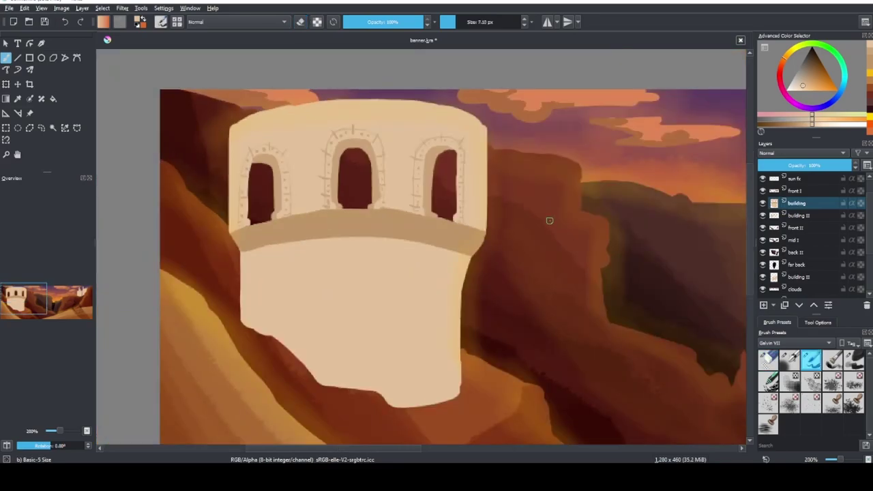
key(plus)
drag(201, 248, 199, 286)
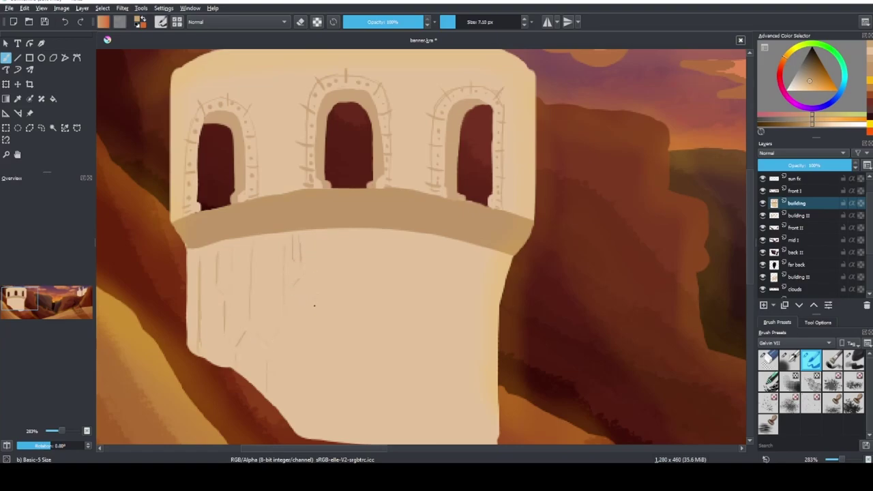
Step: Widen the right side of the tower's lower wall with its light beige and add broken stone bumps on the tower's top
key(minus)
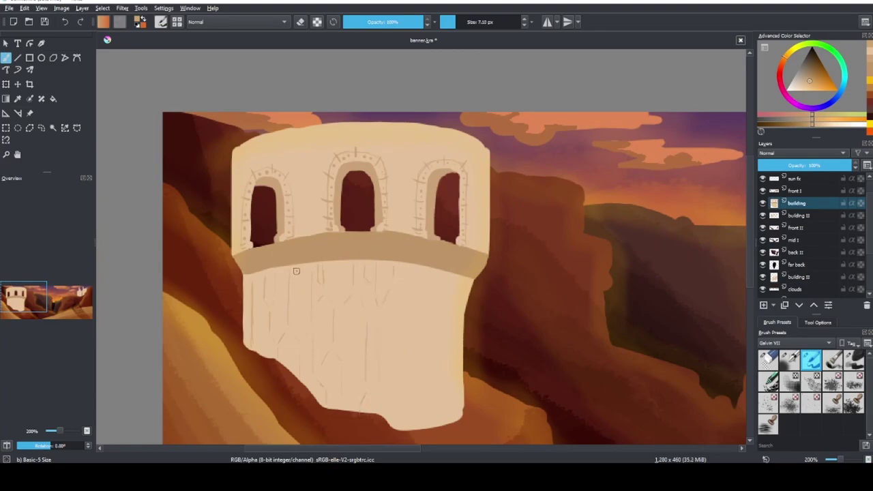
ctrl+click(471, 293)
drag(471, 281, 469, 333)
mouse_move(470, 297)
mouse_down()
mouse_move(472, 399)
mouse_move(468, 357)
mouse_move(464, 401)
mouse_up()
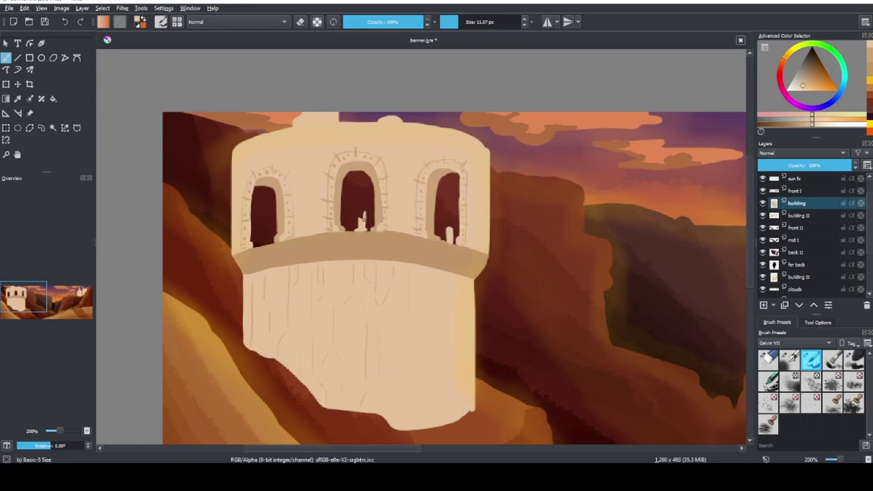
scroll(429, 173, down, 1)
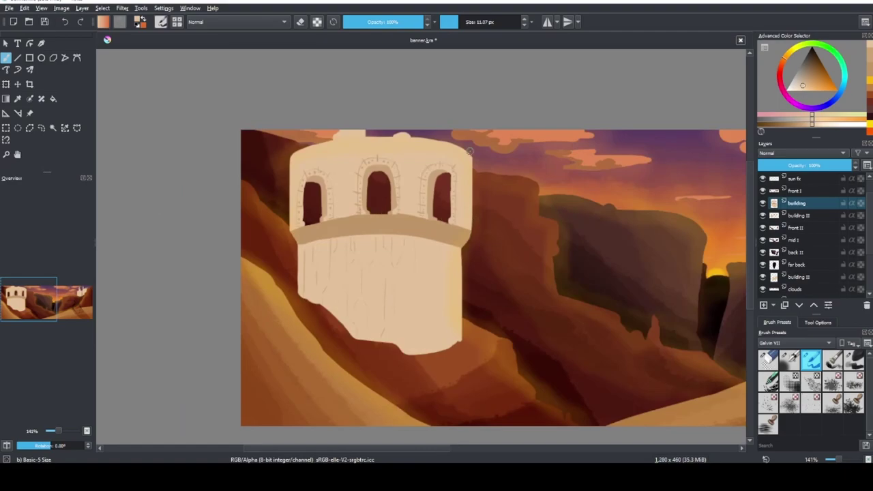
Step: Add more darker beige cracks across the widened right part of the lower wall with alpha preserved
scroll(444, 216, up, 1)
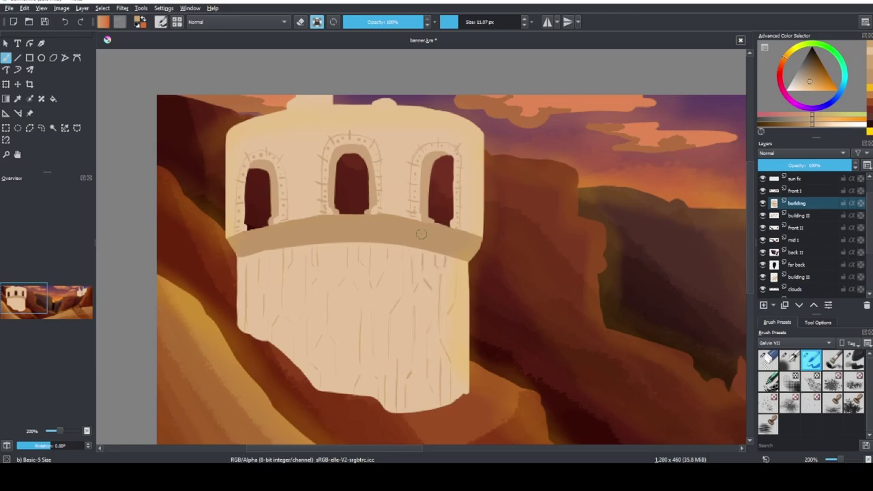
drag(463, 297, 466, 345)
key(minus)
key(minus)
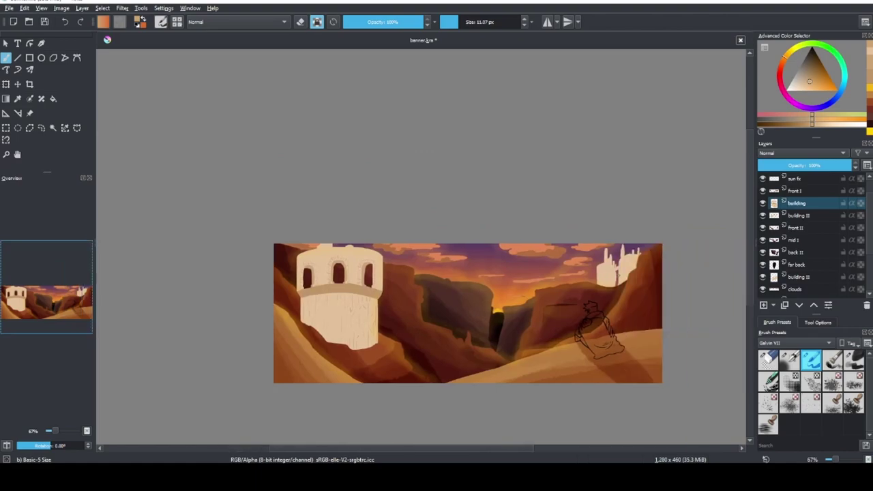
key(plus)
key(plus)
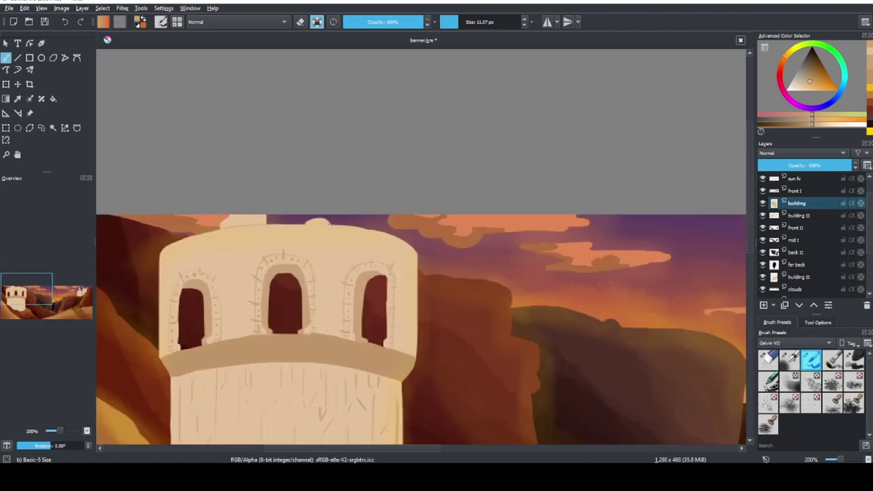
Step: Clean up the lower corners and base edge of the tower with the Eraser Circle brush
key(minus)
key(minus)
key(plus)
key(plus)
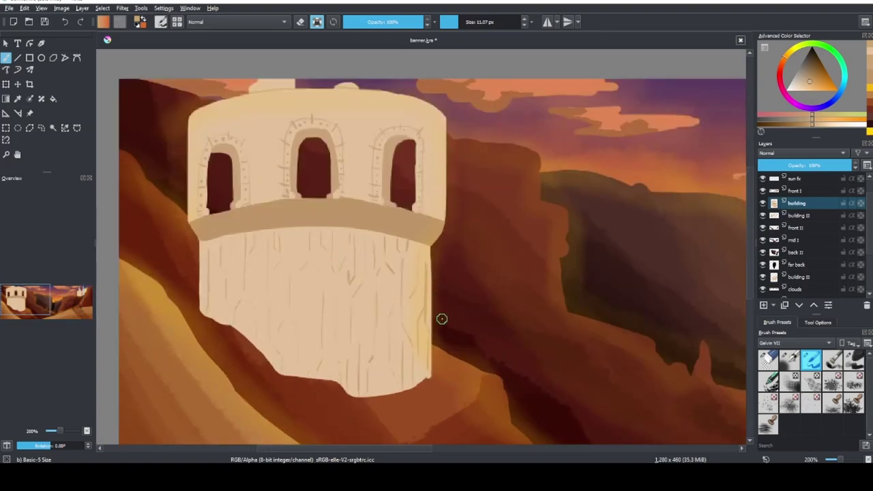
key(e)
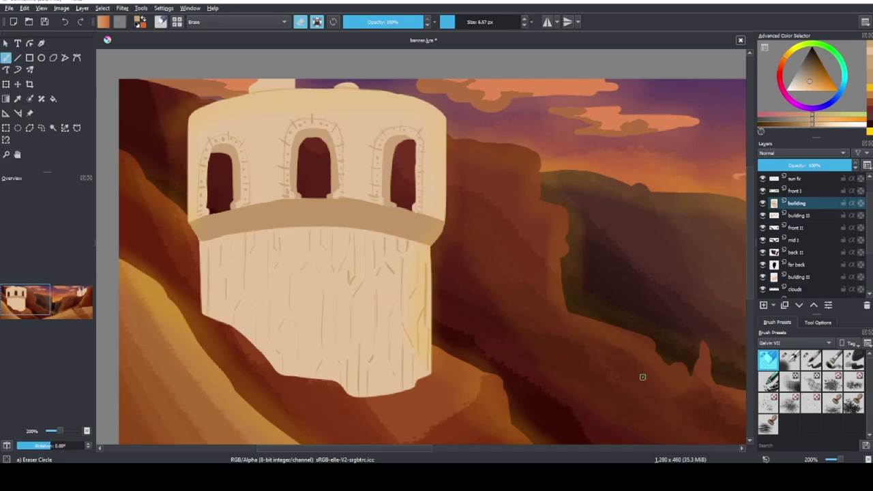
Step: Shade the tower's walls and lower-left side in picked beige with the Charcoal Rock Soft brush set to Multiply
key(minus)
key(minus)
key(minus)
key(plus)
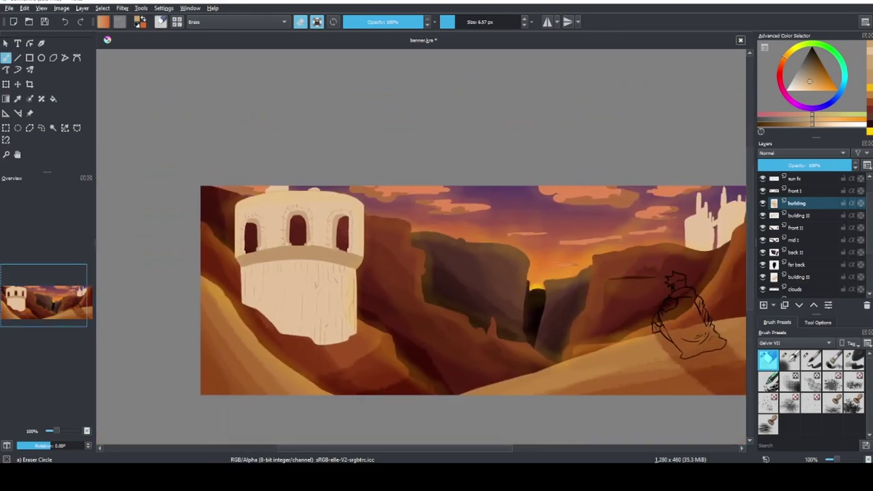
click(853, 360)
ctrl+click(300, 252)
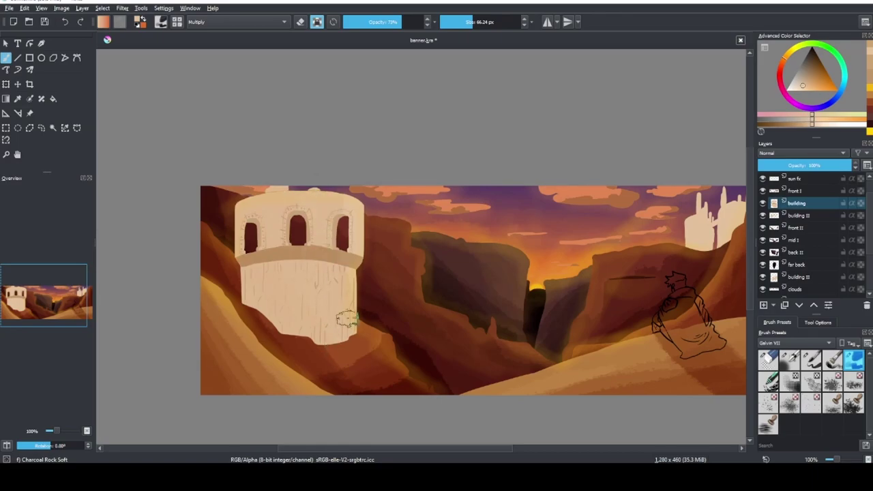
mouse_move(301, 281)
mouse_down()
mouse_move(279, 195)
mouse_move(287, 332)
mouse_move(246, 324)
mouse_move(252, 204)
mouse_move(293, 332)
mouse_move(254, 308)
mouse_move(313, 357)
mouse_move(229, 197)
mouse_move(278, 341)
mouse_move(270, 300)
mouse_up()
scroll(556, 362, right, 2)
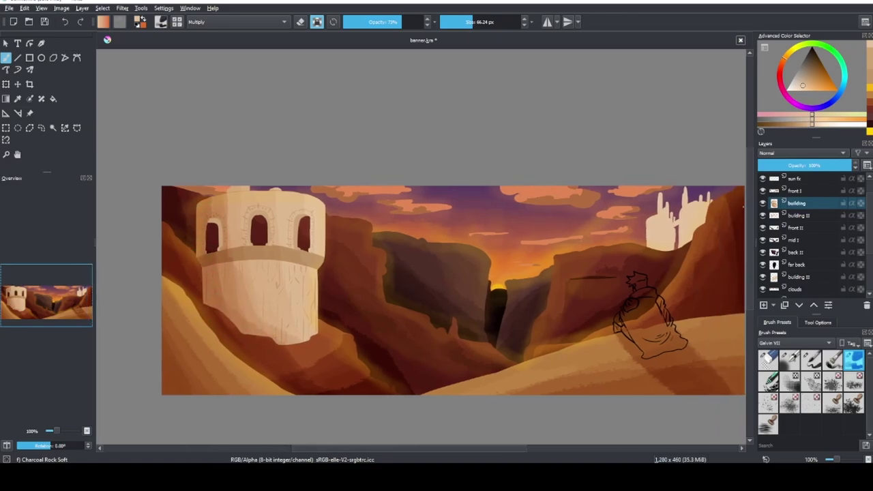
mouse_move(246, 330)
mouse_down()
mouse_move(259, 320)
mouse_move(228, 305)
mouse_up()
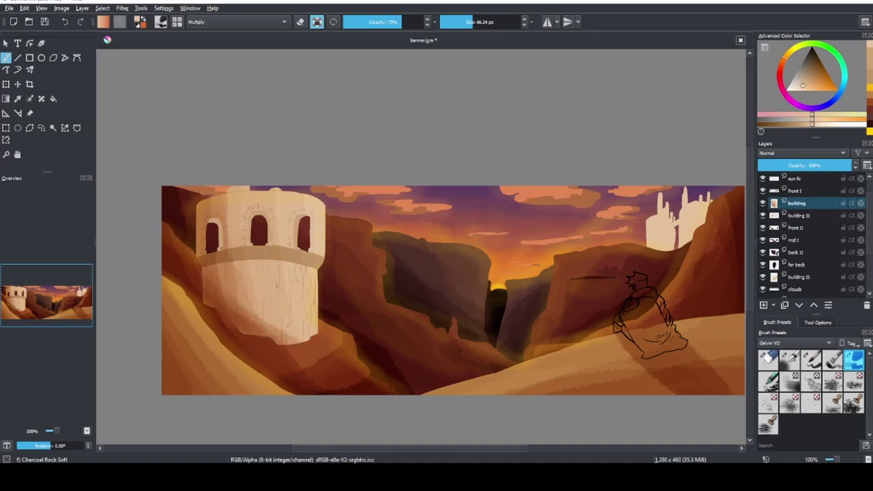
click(243, 343)
Step: Paint textured Multiply shadows on the cliff beneath the tower and the left dune, using the front II and front I layers
click(594, 273)
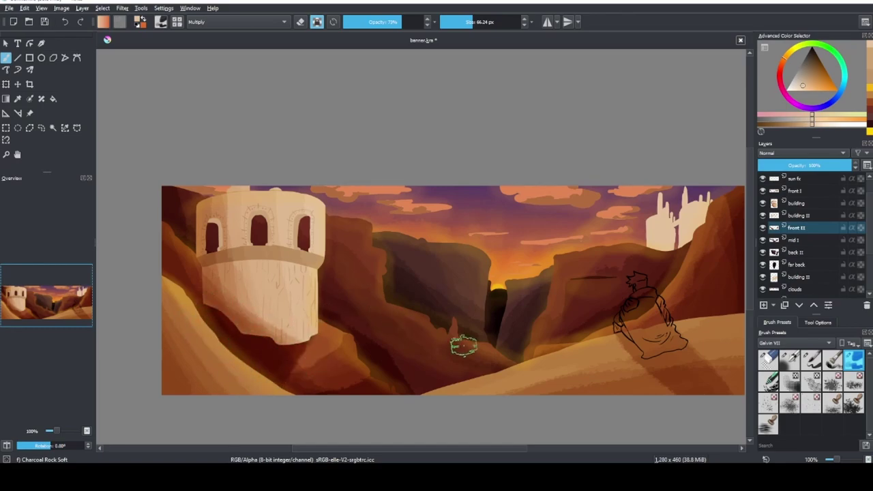
scroll(270, 344, right, 1)
shift+click(174, 308)
ctrl+click(199, 347)
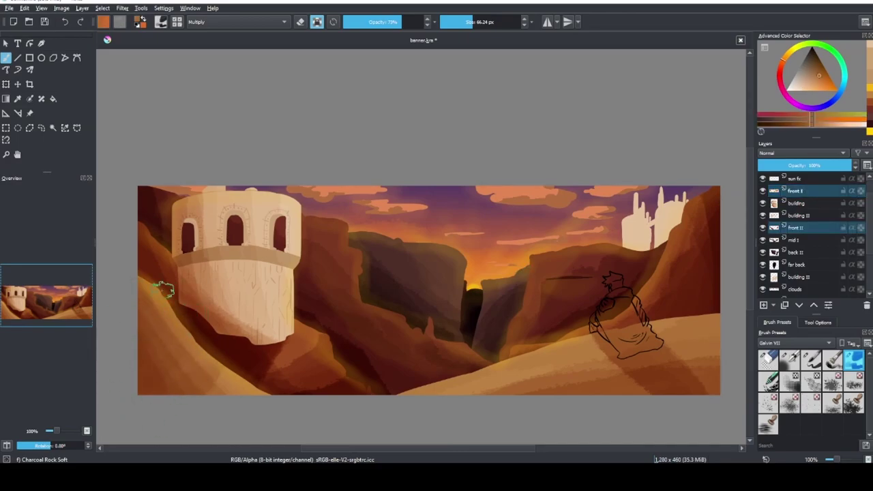
scroll(391, 430, right, 1)
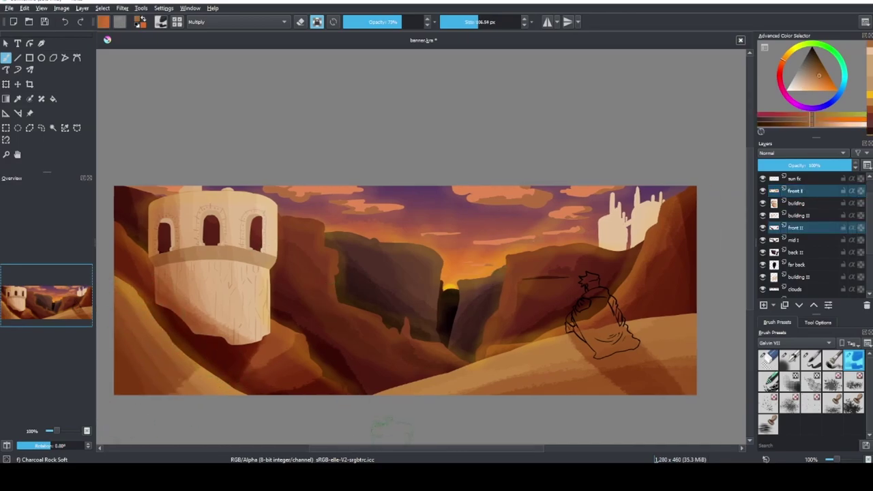
scroll(388, 430, right, 1)
Step: Darken the left dune and cliff, and the tower's left side on the building layers, with the Airbrush Soft brush in Multiply mode
key(/)
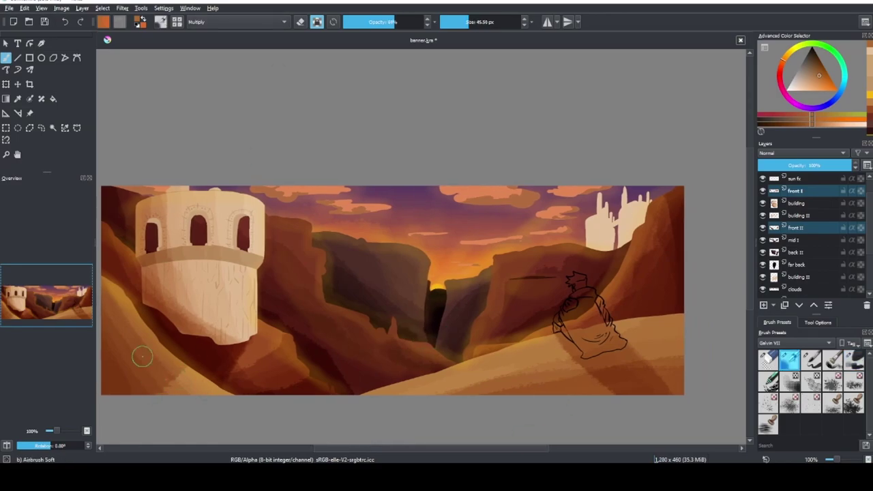
drag(117, 321, 107, 293)
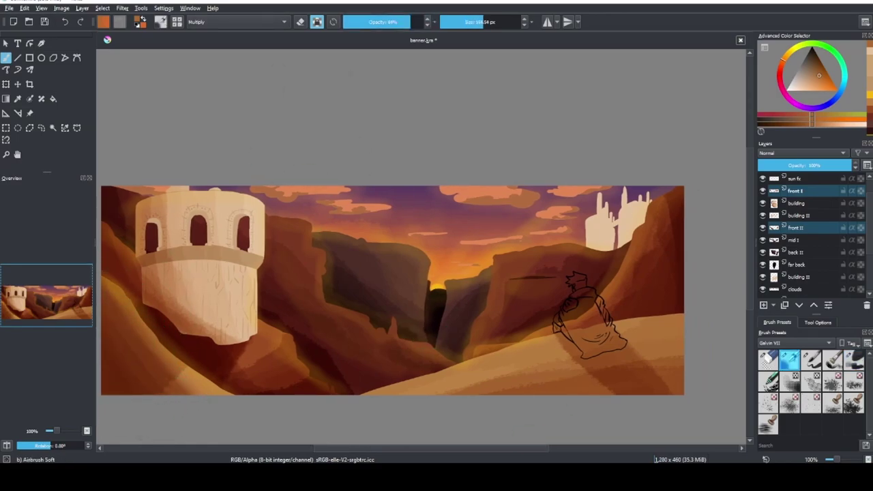
click(166, 341)
mouse_move(121, 218)
mouse_down()
mouse_move(171, 289)
mouse_move(147, 225)
mouse_up()
shift+click(154, 236)
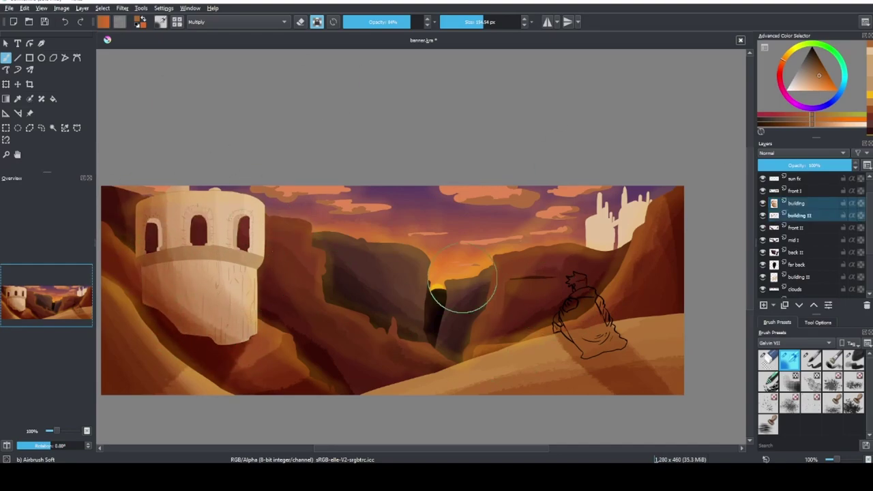
drag(160, 259, 146, 243)
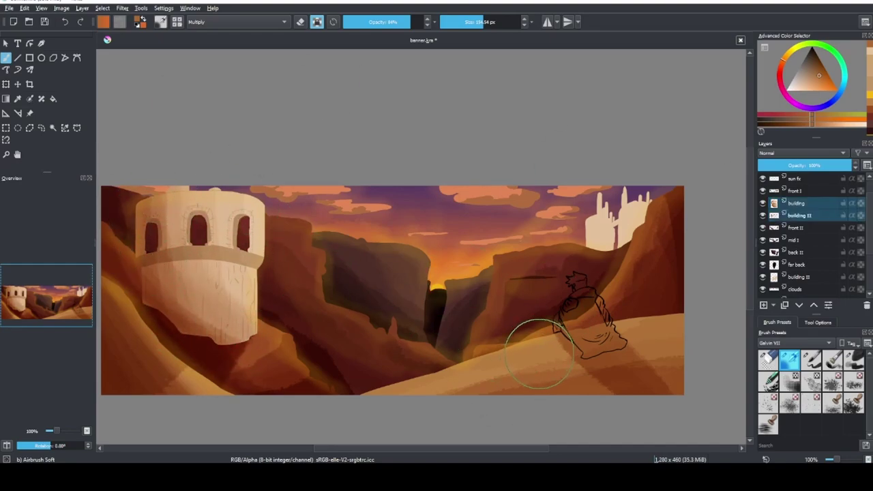
Step: Darken the cliffs on the front II, mid I and back II layers with the Airbrush Soft brush in Multiply mode
click(258, 367)
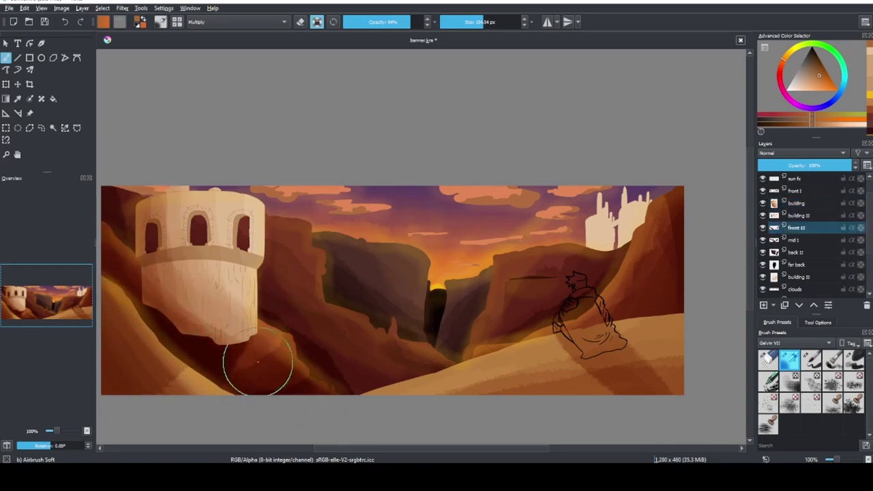
click(581, 289)
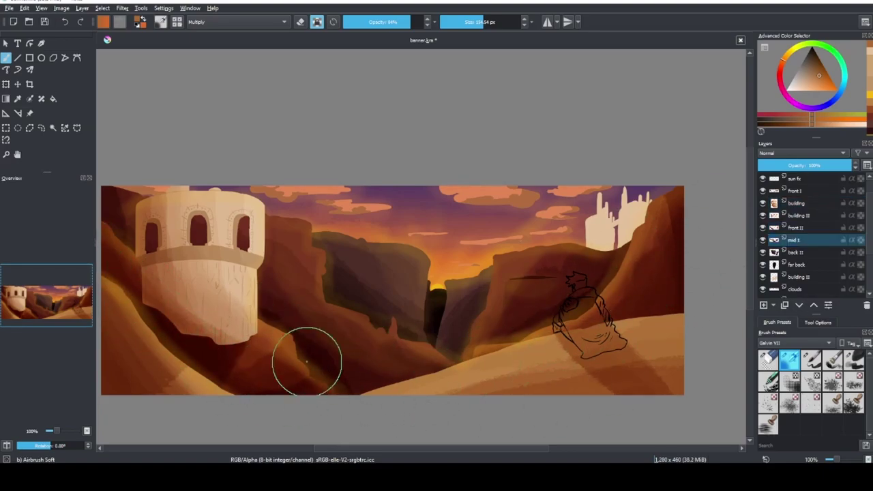
click(543, 274)
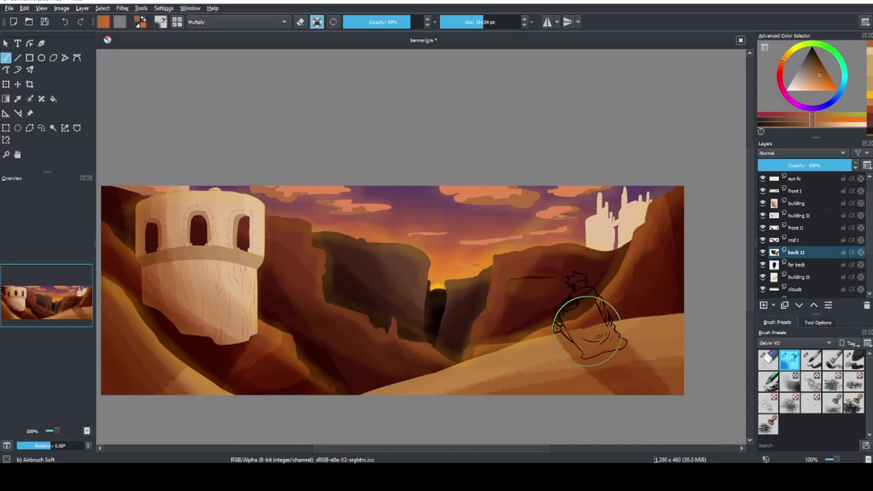
Step: Select the figure's sleeves and hand on the line layer with Contiguous Selection and fill them light grey on the color layer
click(794, 190)
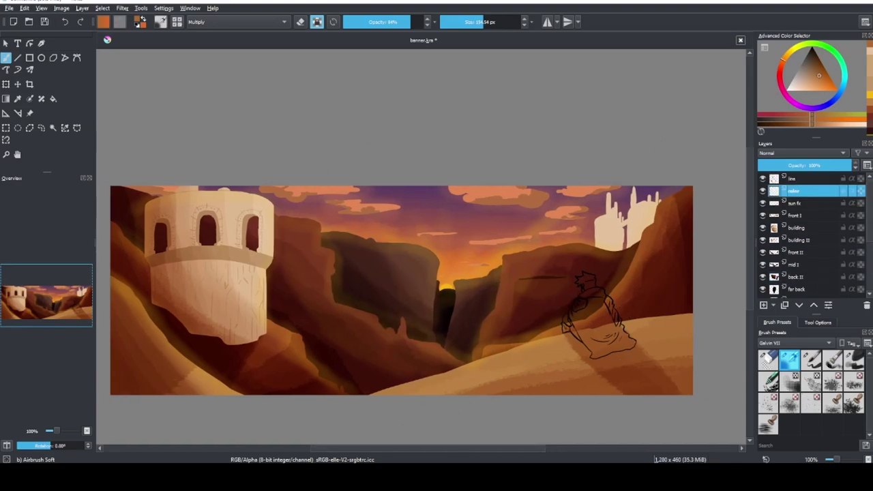
click(54, 128)
key(plus)
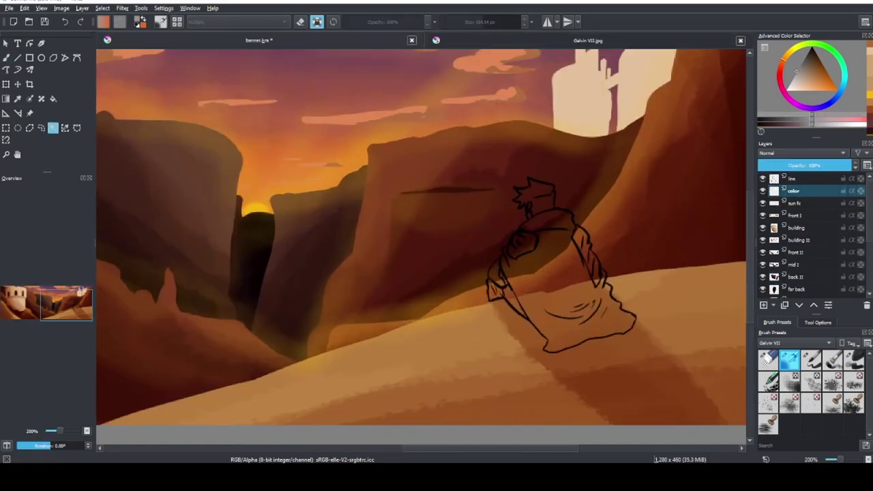
click(791, 178)
click(580, 244)
shift+click(497, 276)
key(f)
key(Page_Down)
key(BackSpace)
Step: Pick the blue-grey from the Galvin VII.jpg reference and fill the figure's cloak with it on the color layer
key(ctrl+Tab)
key(b)
ctrl+click(230, 209)
key(ctrl+Tab)
key(f)
key(BackSpace)
key(BackSpace)
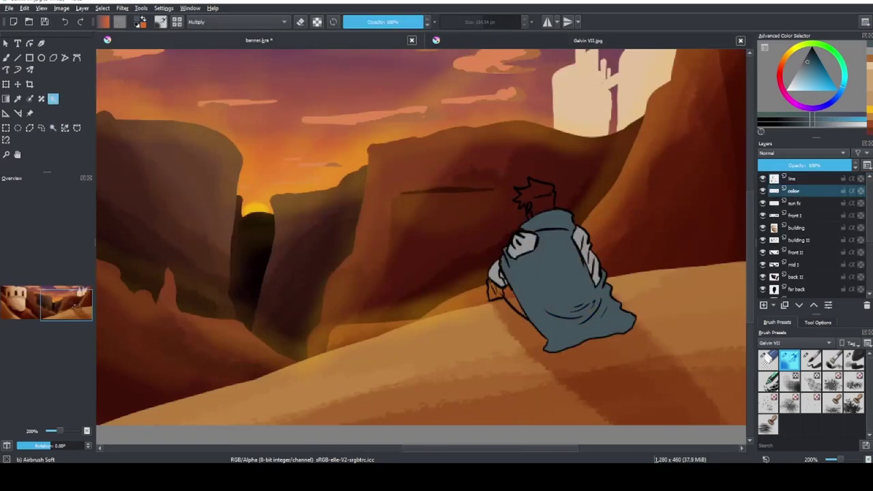
Step: Pick the dark red from the reference, fill the figure's hair with it and clear the selection
key(ctrl+Tab)
key(ctrl+Tab)
click(535, 194)
key(BackSpace)
key(b)
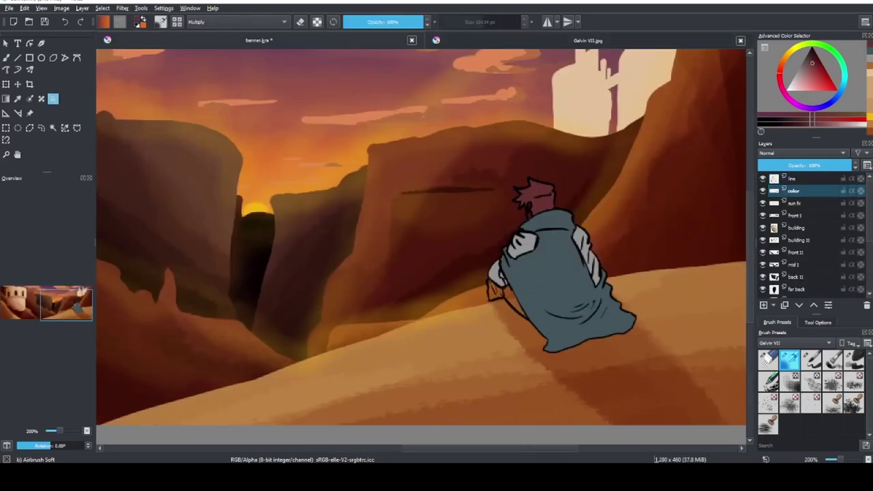
key(ctrl+shift+a)
Step: Paint the figure's face pale cream and its leg grey with the Basic-5 Size brush, picking colors from the reference
key(slash)
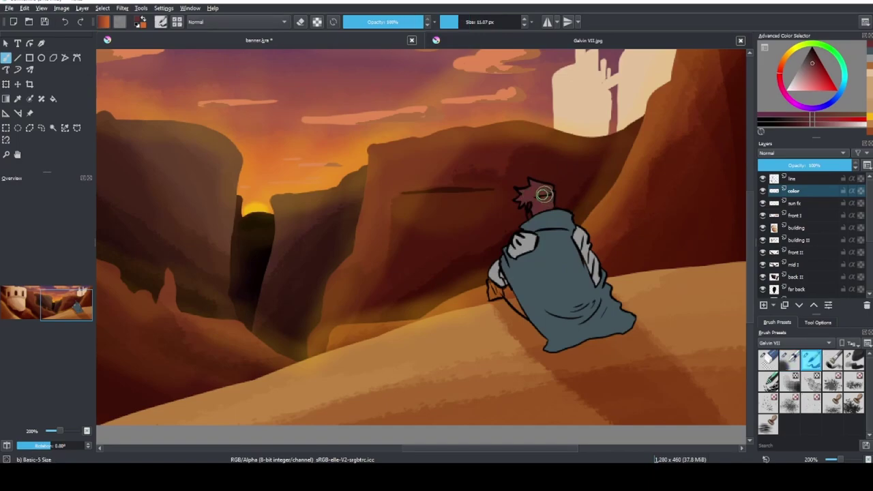
scroll(544, 196, up, 2)
key(ctrl+Tab)
key(ctrl+Tab)
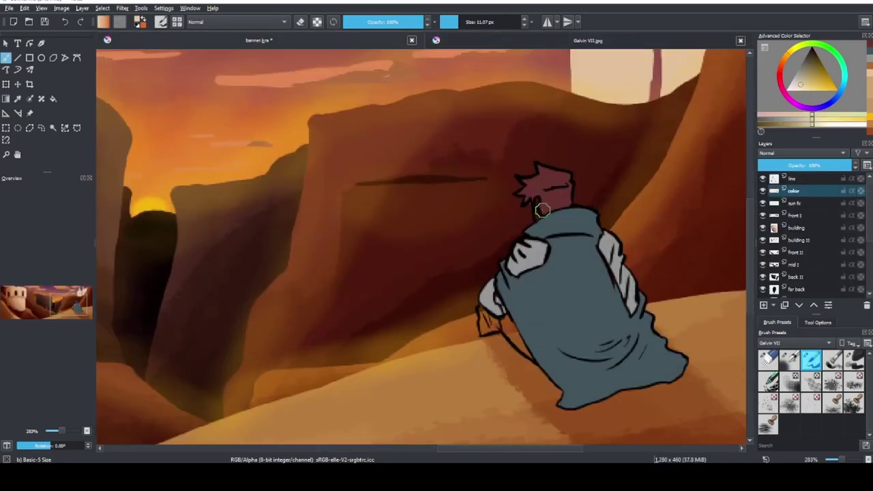
key(ctrl+Tab)
key(ctrl+Tab)
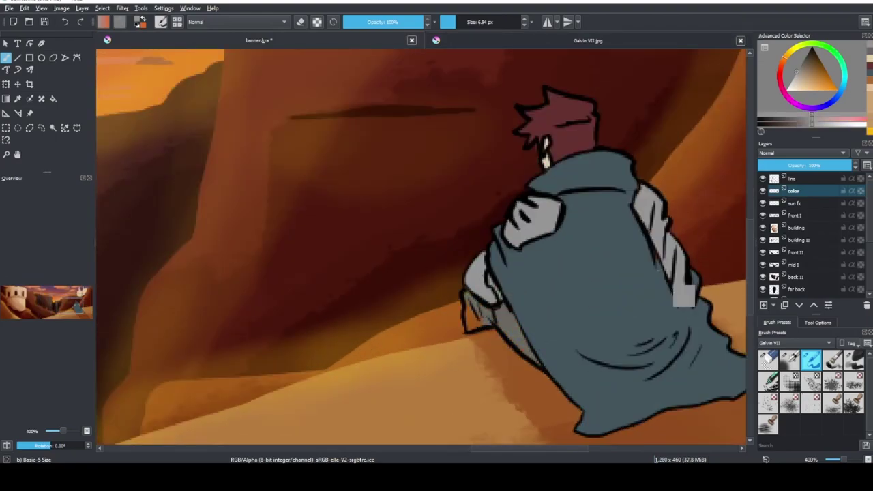
Step: Touch up the figure's leg and foot with picked greys and close the Galvin VII.jpg reference
ctrl+click(536, 259)
ctrl+click(474, 313)
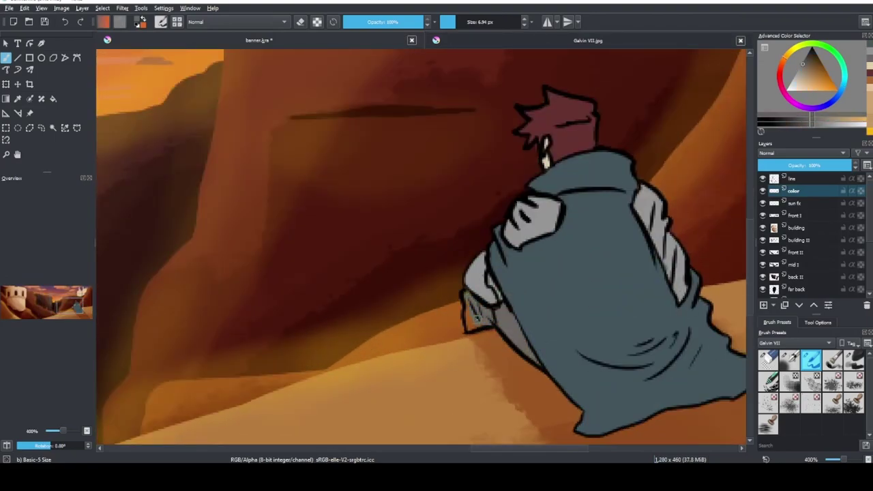
scroll(590, 285, down, 4)
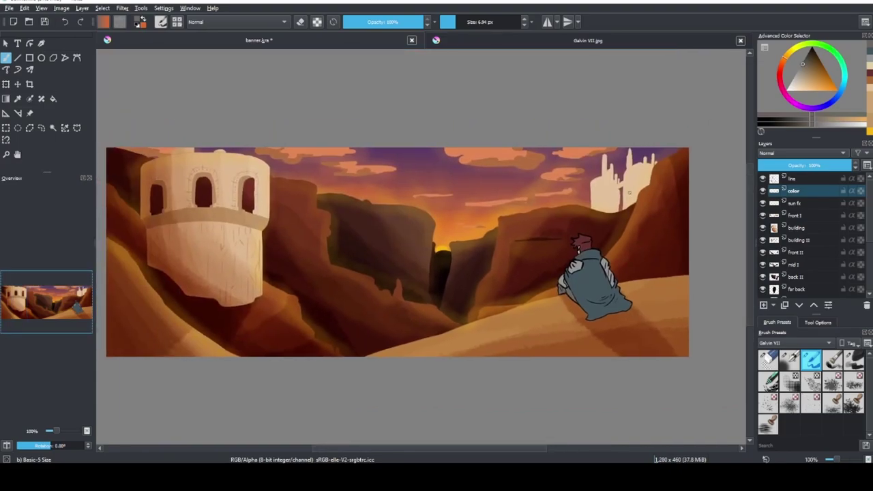
key(ctrl+Tab)
key(ctrl+w)
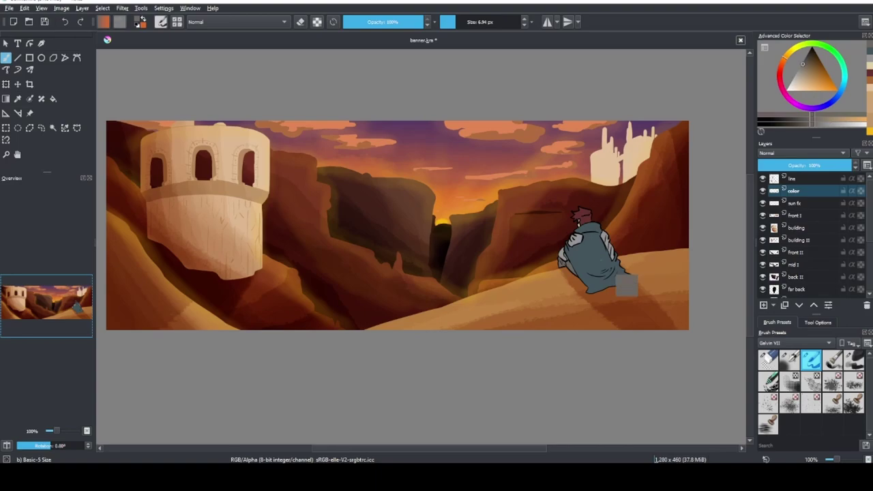
Step: Outline shadow areas across the figure's cloak, sleeves and hair on the color layer with the Freehand Selection tool
ctrl+click(604, 270)
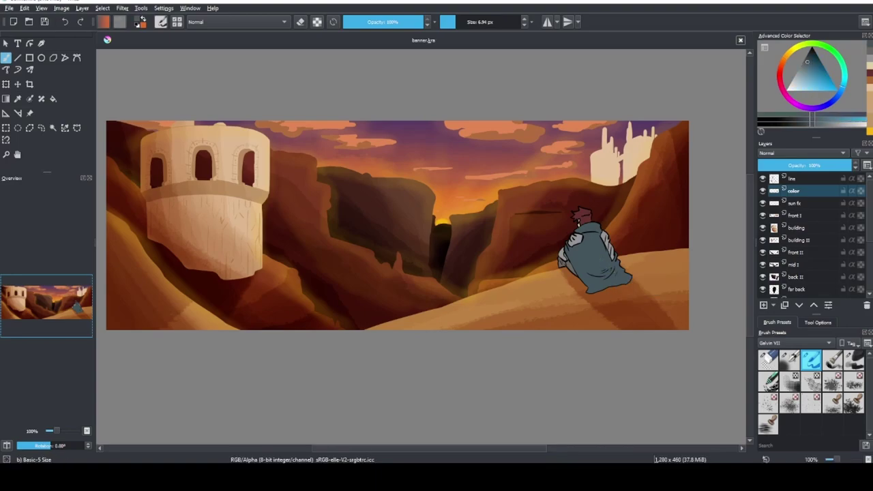
key(ctrl+r)
key(ctrl+plus)
key(ctrl+plus)
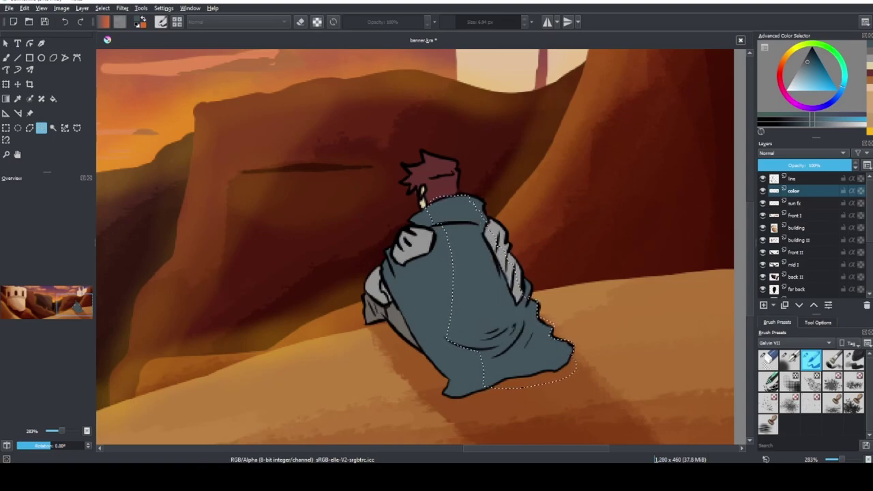
click(417, 300)
click(442, 185)
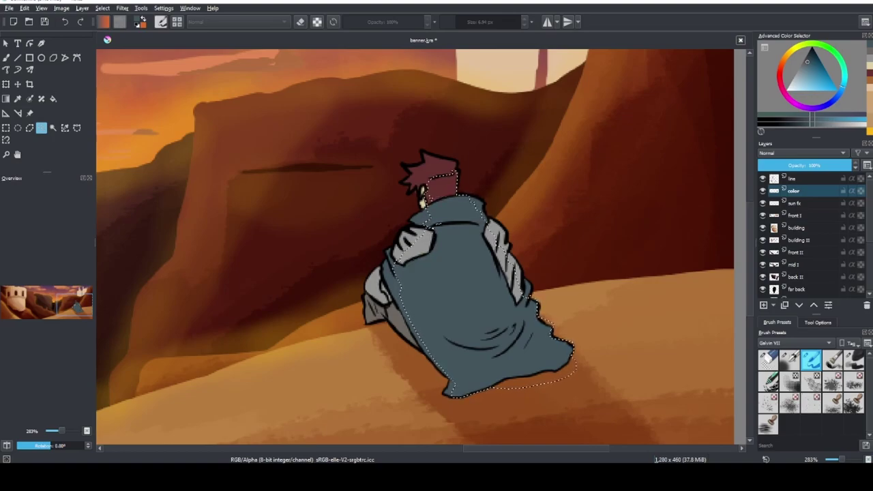
click(422, 196)
Step: Apply a color adjustment filter to darken the selected areas of the figure toward blue, and clear the selection
key(minus)
key(minus)
key(ctrl+f)
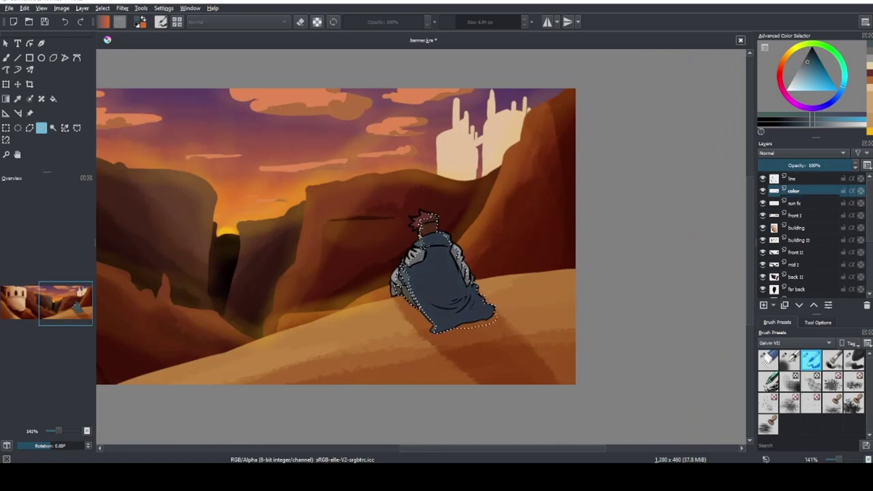
key(ctrl+shift+a)
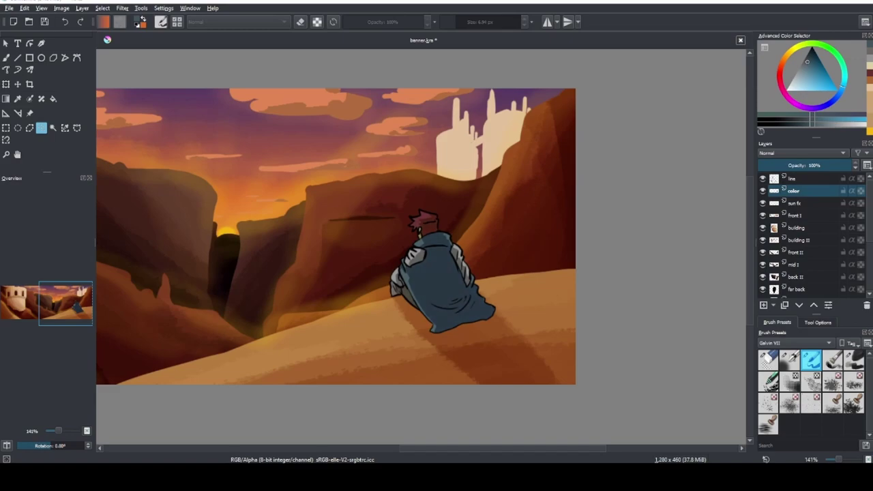
Step: Add a layer named II above the color layer and fill the figure's shape on it with yellow-orange
key(Insert)
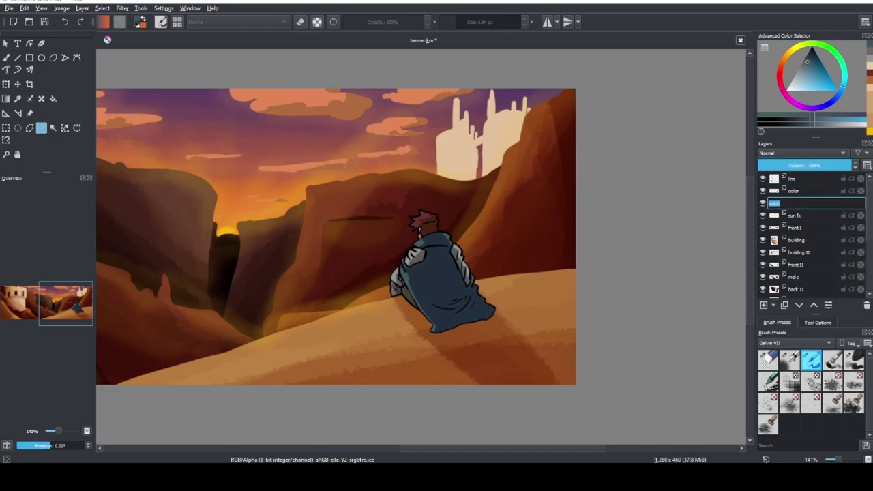
key(ctrl+Page_Up)
key(b)
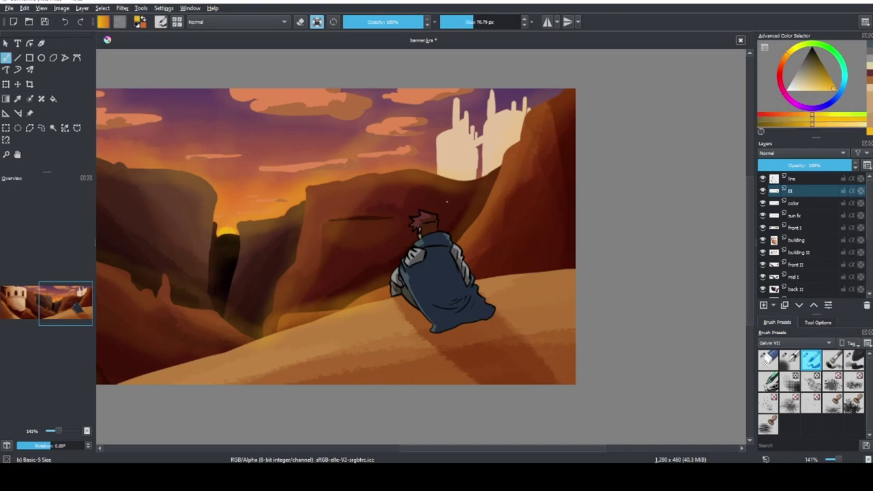
key(shift+BackSpace)
Step: Shade the figure's yellow fill on layer II with a smaller Charcoal Rock Soft brush in Multiply mode
key(slash)
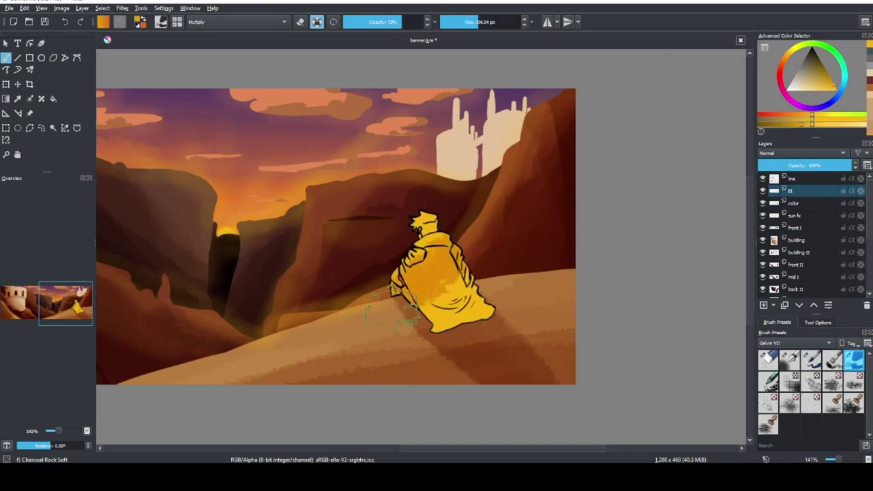
mouse_move(464, 311)
mouse_down()
mouse_move(488, 334)
mouse_move(444, 286)
mouse_move(436, 259)
mouse_move(464, 314)
mouse_move(437, 273)
mouse_move(464, 287)
mouse_move(477, 307)
mouse_move(451, 273)
mouse_move(443, 227)
mouse_move(417, 262)
mouse_move(409, 290)
mouse_up()
key(bracketleft)
key(ctrl+z)
key(bracketleft)
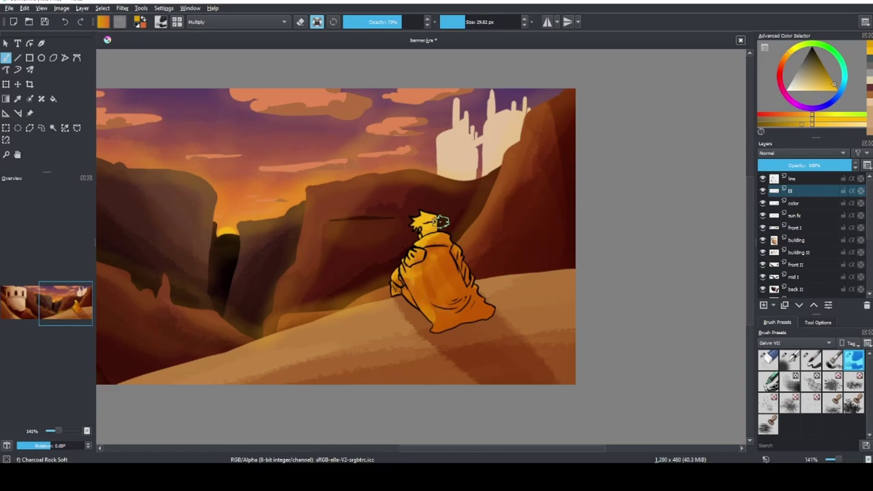
Step: Set layer II to Overlay blending at 51% opacity and the brush's blending mode to Color
key(alt+shift+g)
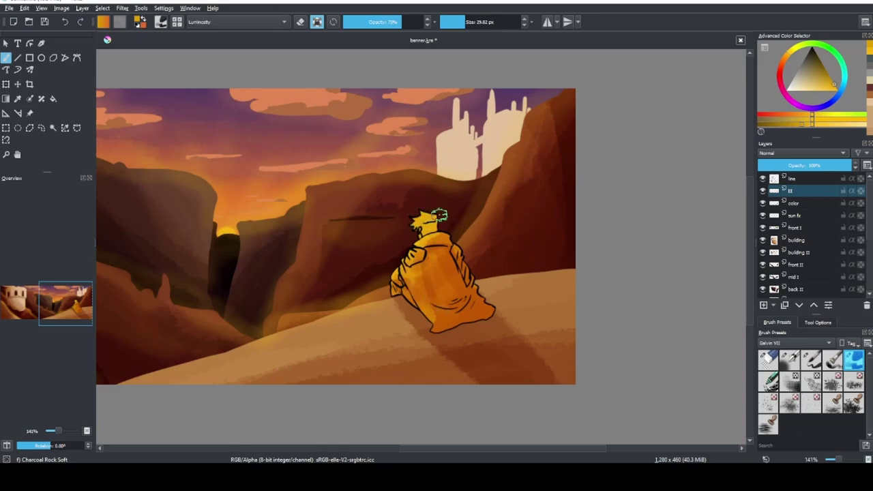
key(alt+shift+y)
key(alt+shift+c)
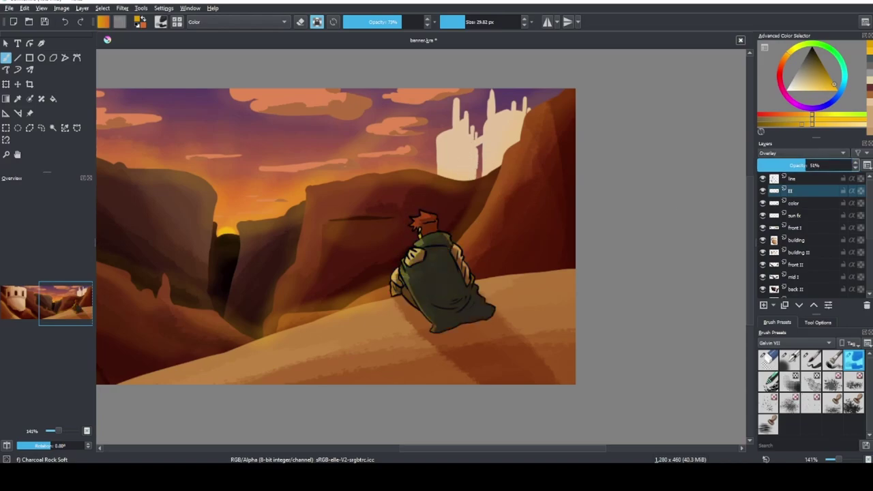
Step: Shift the yellow glow over the cliffs on the sun fx layer toward a warmer red
key(1)
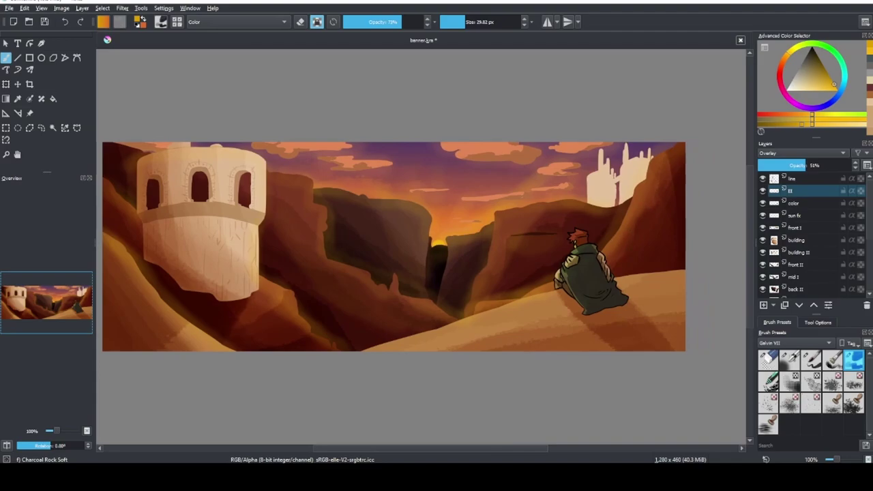
click(795, 215)
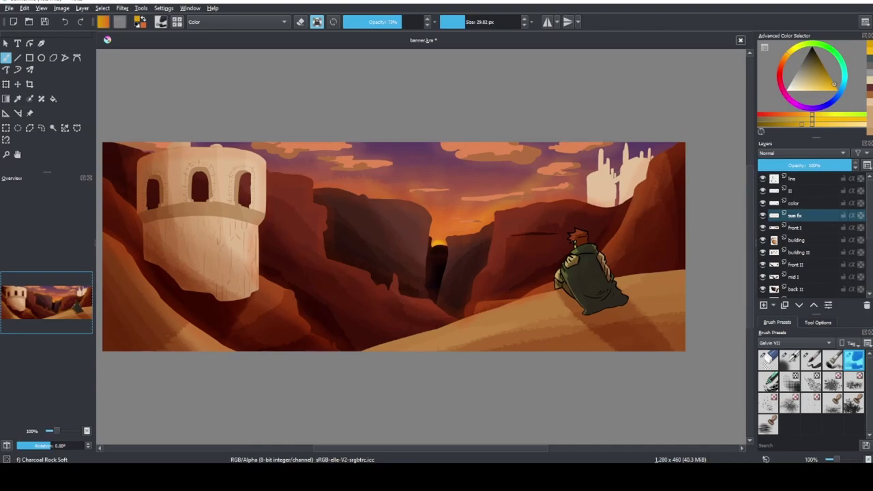
Step: Shade the distant castle on its building II layer in a picked beige with Charcoal Rock Soft set to Multiply
click(608, 205)
click(607, 205)
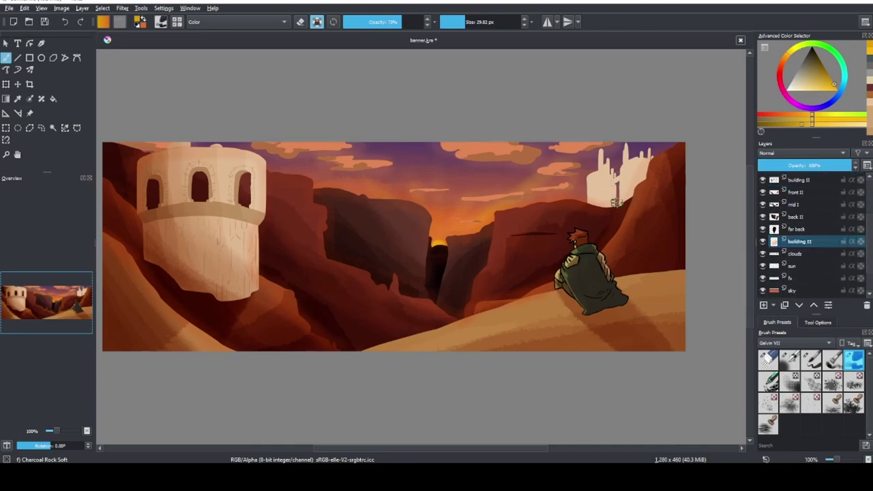
ctrl+click(634, 191)
key(alt+shift+m)
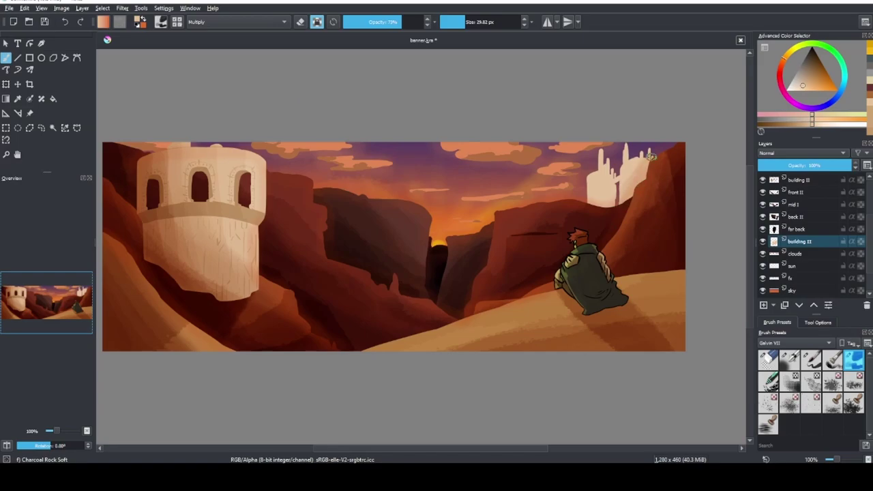
mouse_move(612, 187)
mouse_down()
mouse_move(597, 196)
mouse_move(602, 171)
mouse_move(641, 174)
mouse_move(645, 192)
mouse_move(631, 174)
mouse_move(612, 204)
mouse_move(606, 160)
mouse_up()
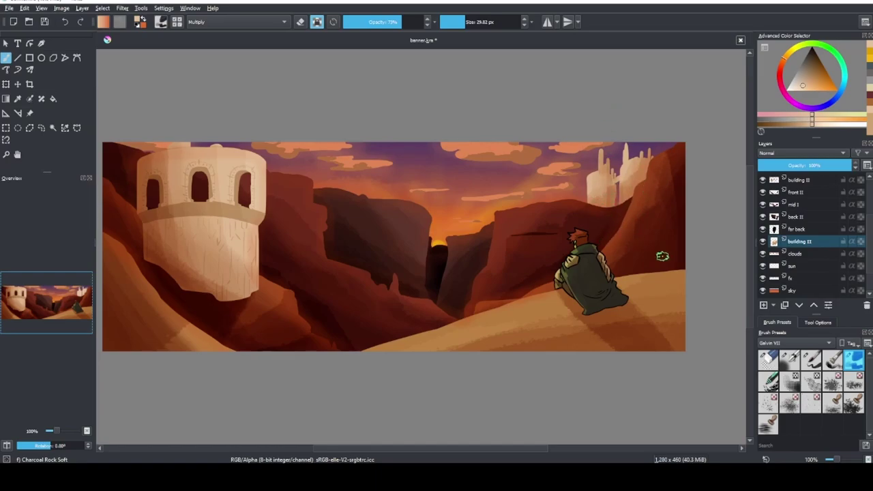
Step: Try dark screentone dots on the lower end of the left dune, using the Screentones Regular brush on the front I layer
key(Page_Up)
key(Page_Up)
key(Page_Up)
key(Page_Up)
key(Page_Up)
key(Page_Up)
key(Page_Up)
scroll(638, 218, up, 1)
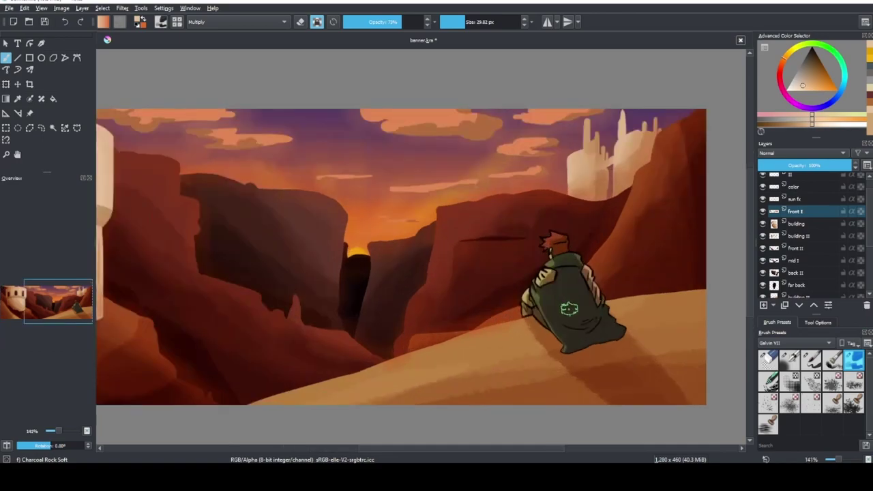
key(1)
key(alt+shift+n)
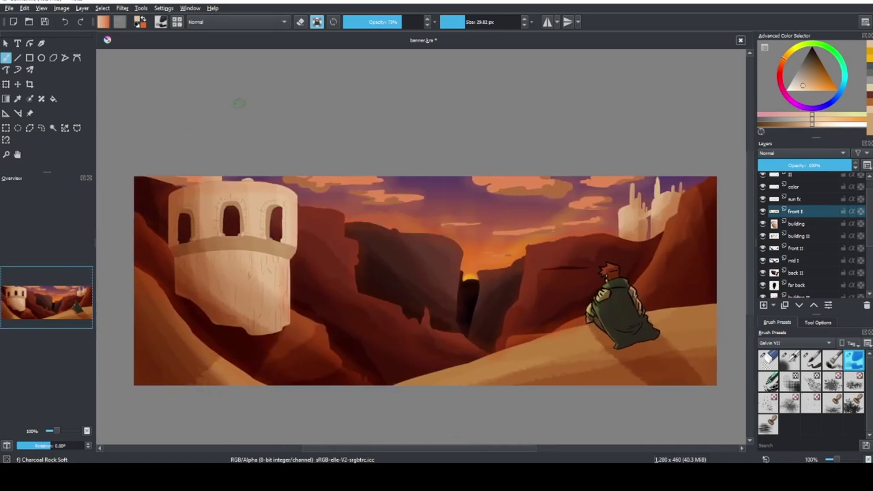
key(/)
ctrl+click(389, 326)
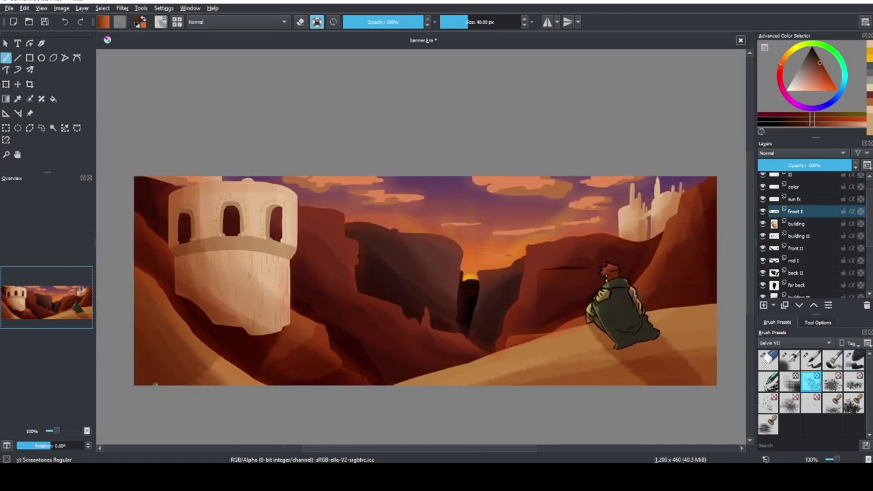
drag(137, 367, 141, 348)
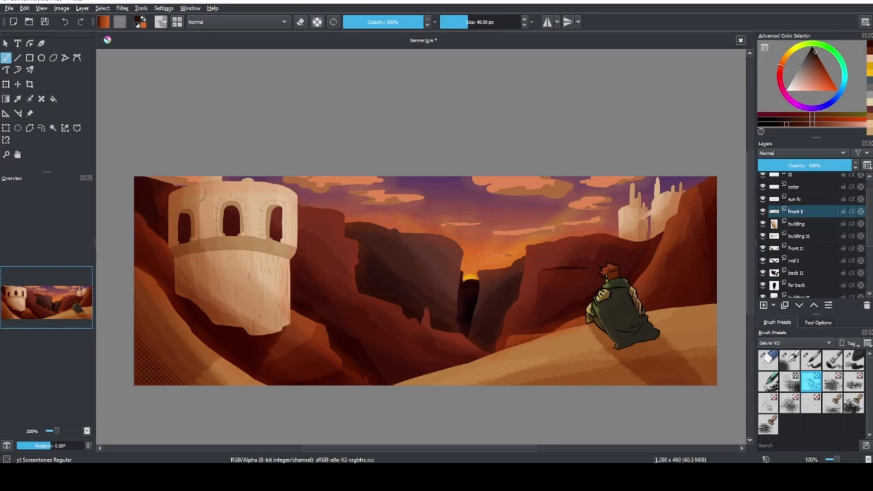
Step: Try a screentone stroke across the tower on the line layer, and undo the screentone marks
scroll(805, 232, up, 1)
click(794, 178)
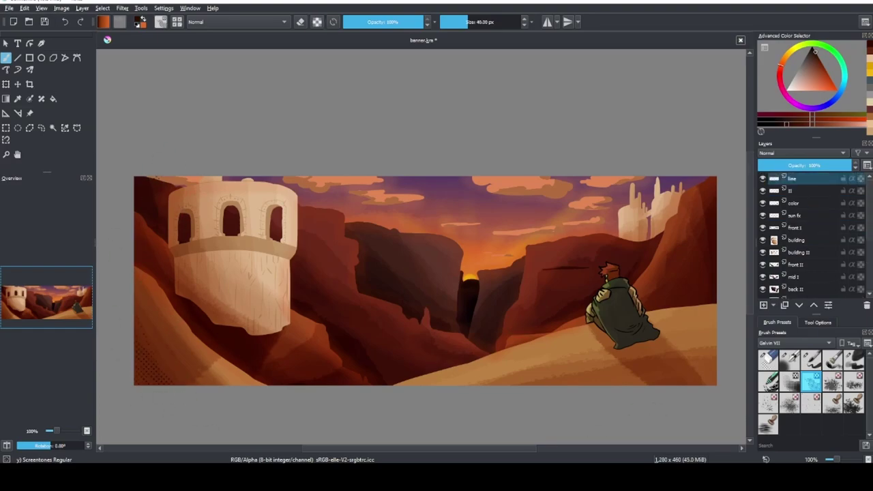
drag(287, 256, 261, 255)
key(ctrl+z)
Step: Try Texture Spray grain over the dunes on the front I layer in a picked orange set to Multiply, and undo it
click(790, 403)
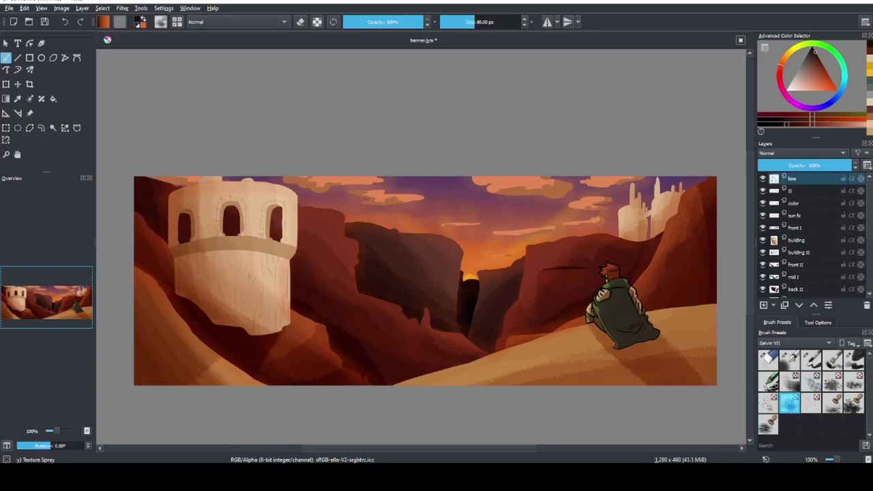
click(795, 227)
key(alt+shift+m)
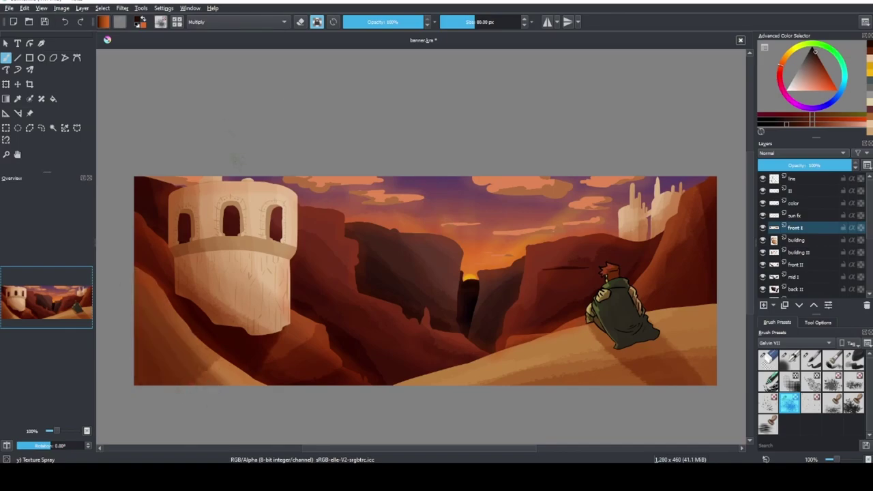
key(i)
drag(157, 293, 208, 422)
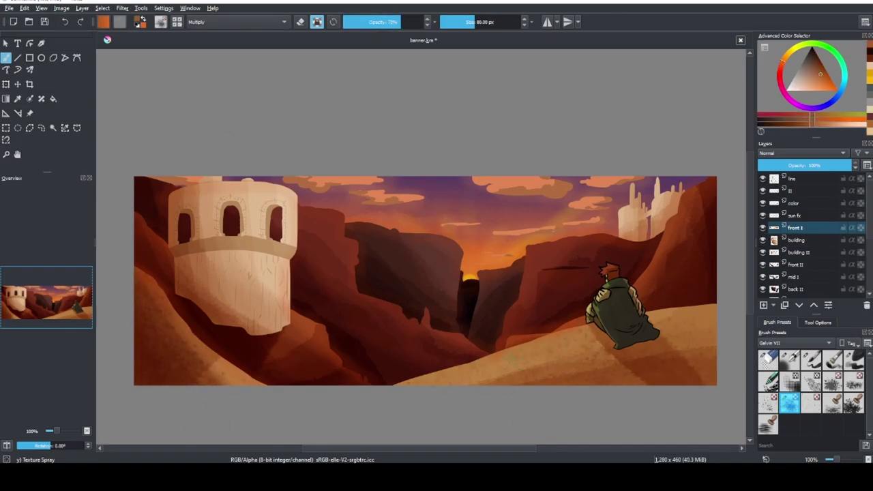
key(/)
key(ctrl+z)
Step: Texture the dunes on front I and the canyon cliffs on the layers below with Texture Noise at 120 px in Multiply
key(alt+shift+m)
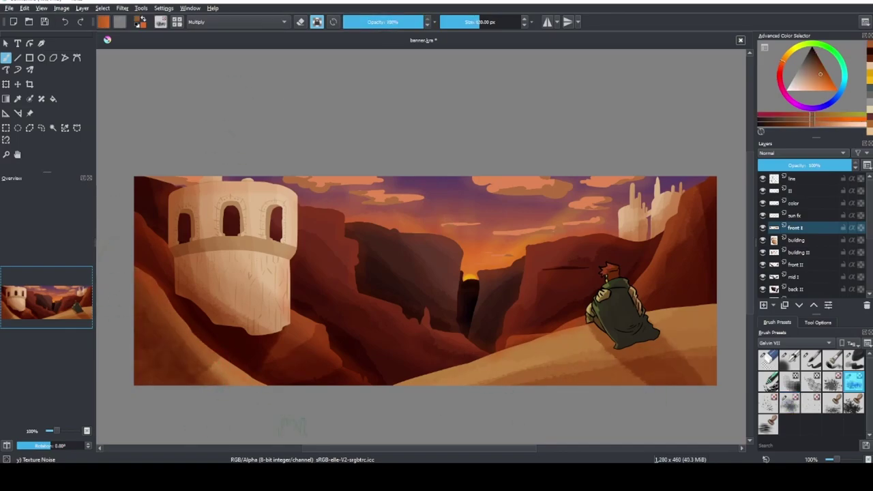
drag(463, 368, 701, 374)
key(Page_Down)
key(Page_Down)
key(Page_Down)
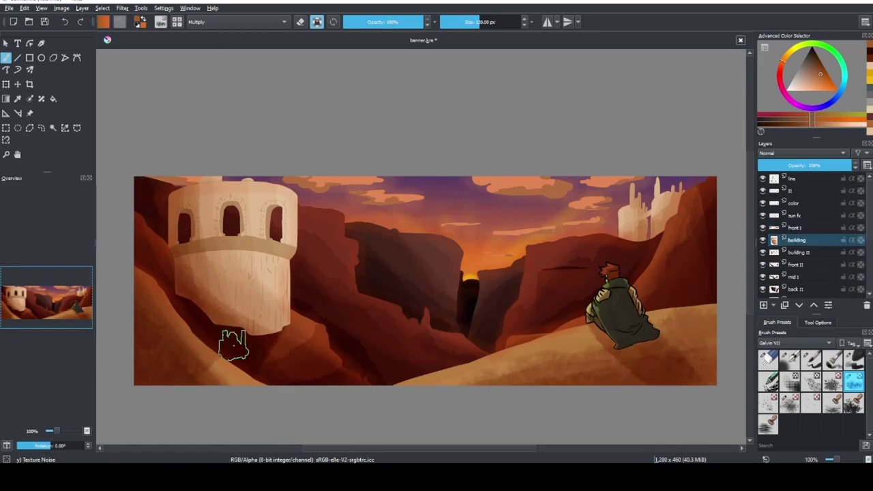
key(Page_Down)
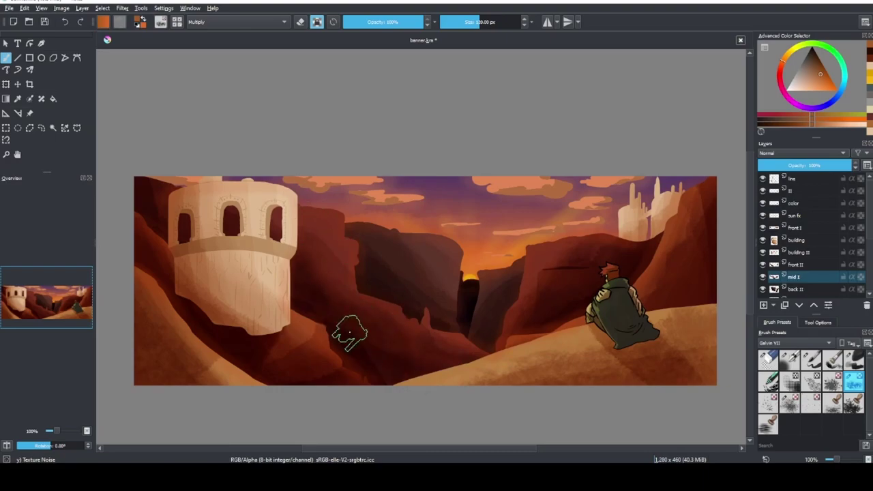
key(Page_Down)
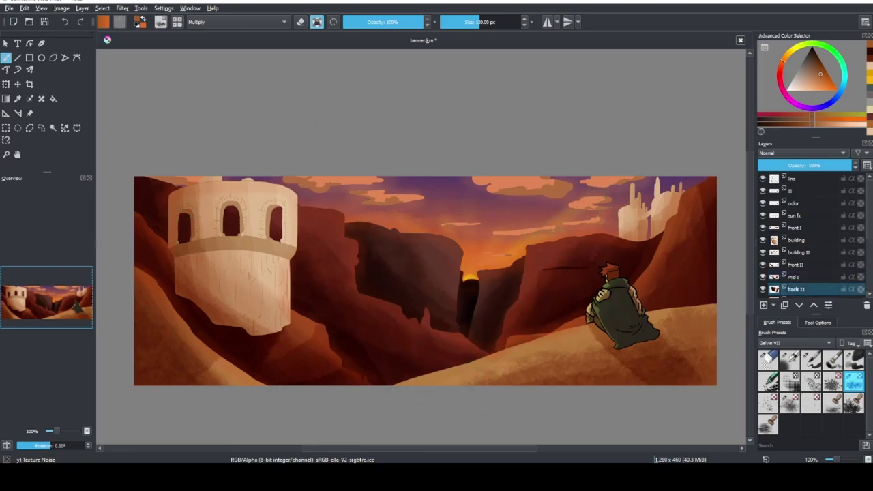
Step: Add more noise texture to the cliffs on the front II and mid I layers, darkening the right canyon wall in deep red
click(796, 227)
click(795, 264)
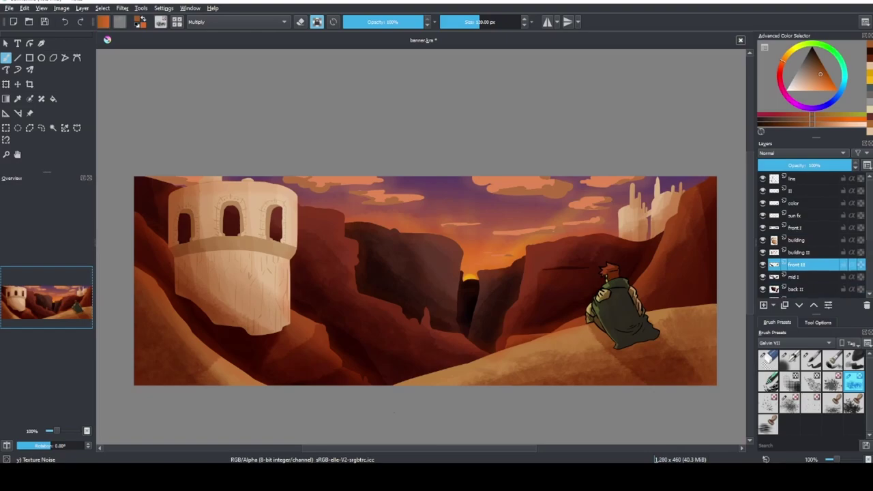
key(Page_Down)
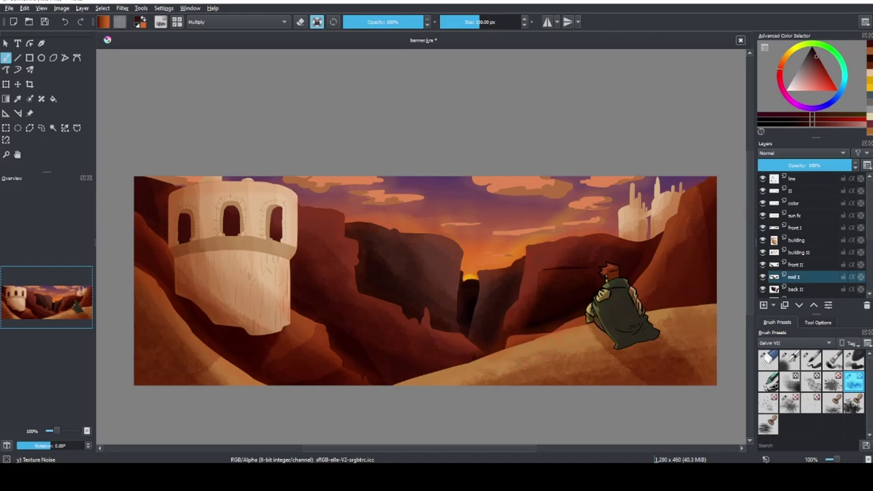
Step: Return the brush to Normal blending and shift the middle canyon cliffs on the mid I layer toward purple
key(alt+shift+n)
key(Page_Up)
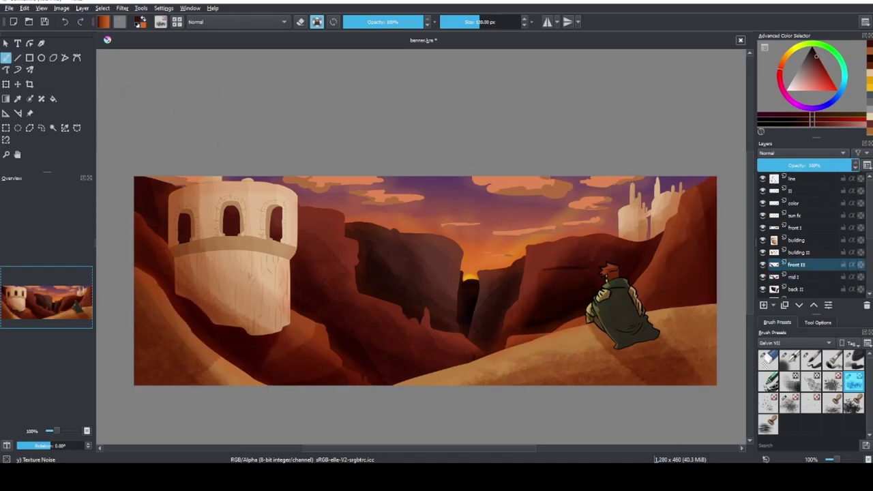
key(Page_Down)
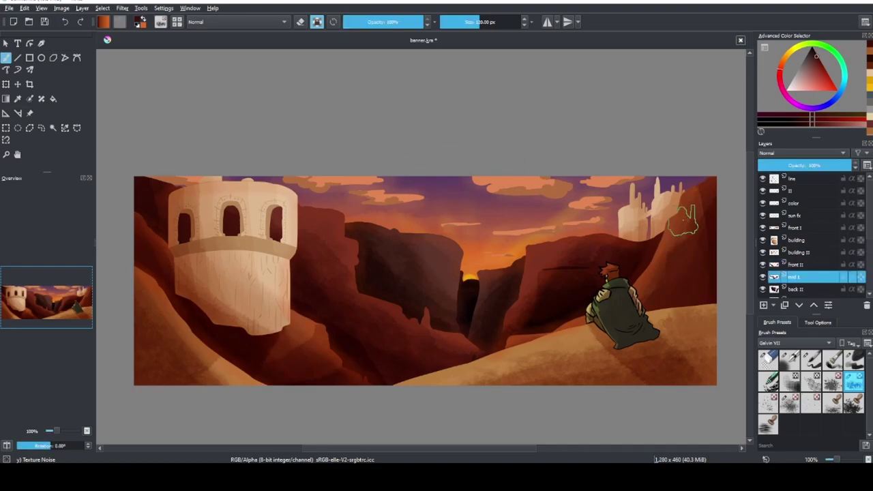
key(Page_Down)
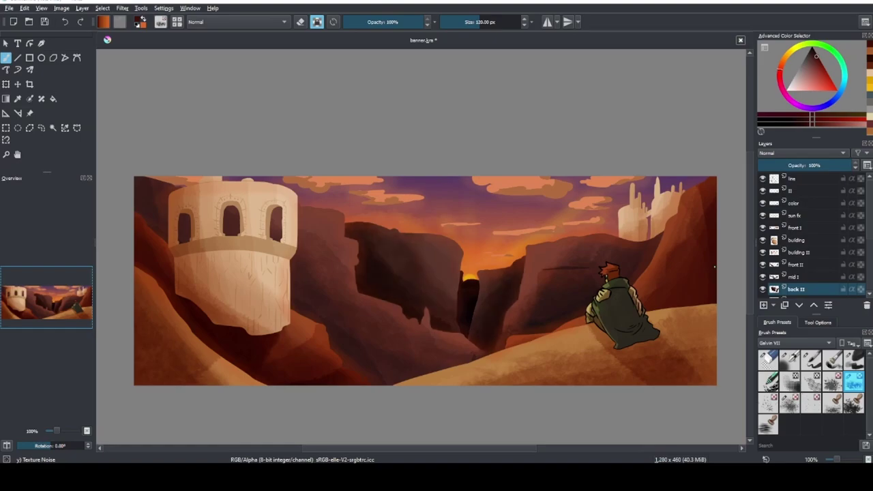
key(Page_Up)
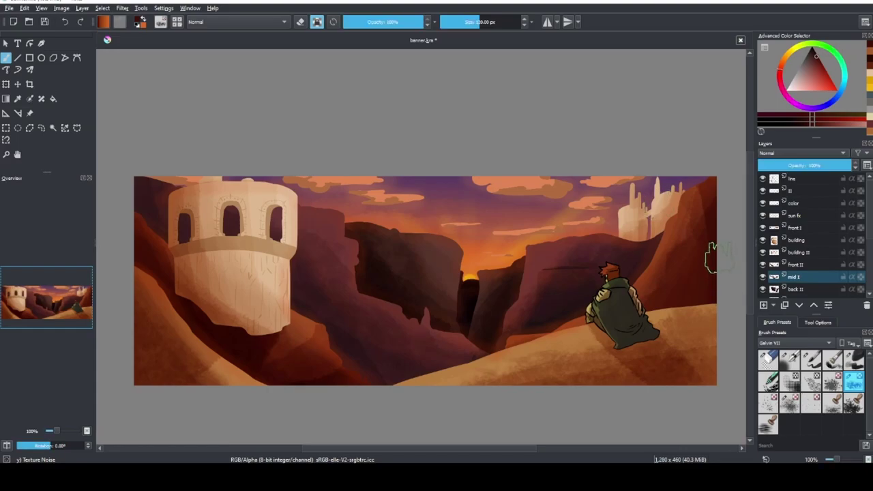
Step: Shade the slopes below the tower on the front II layer in a picked red-orange with Texture Noise set to Multiply
key(Page_Up)
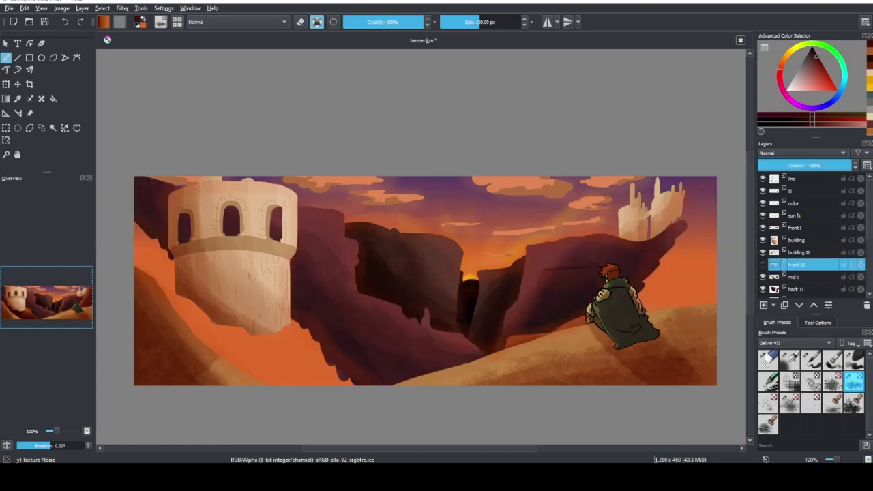
drag(300, 339, 285, 336)
ctrl+click(284, 335)
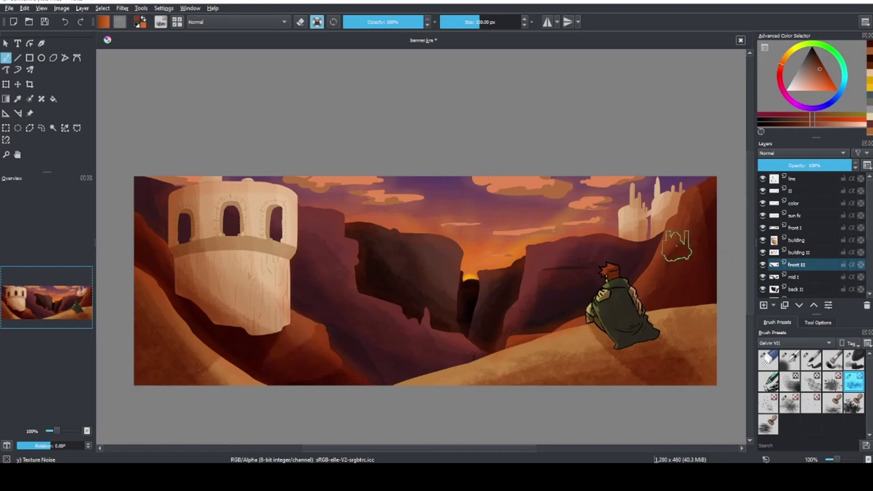
key(alt+shift+m)
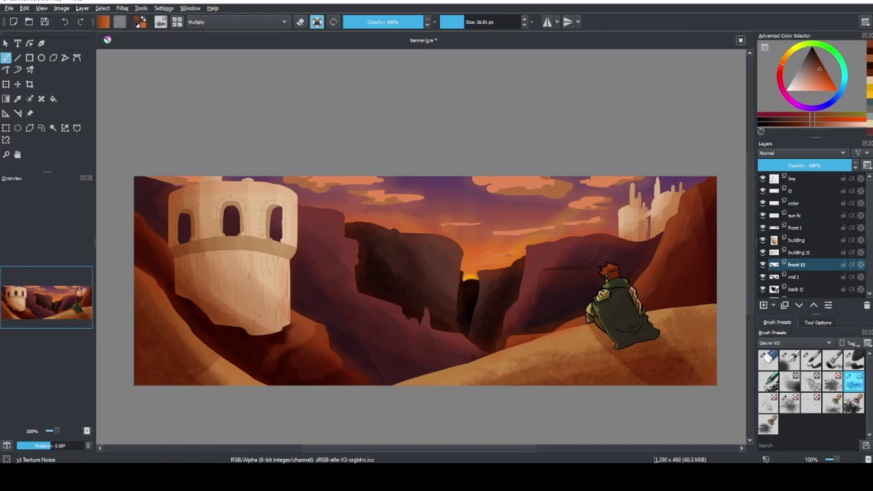
Step: Shade the tower's lower stonework on the building layer in a picked orange-brown with the 26.81 px Texture Noise brush
key(Page_Up)
key(Page_Up)
ctrl+click(279, 354)
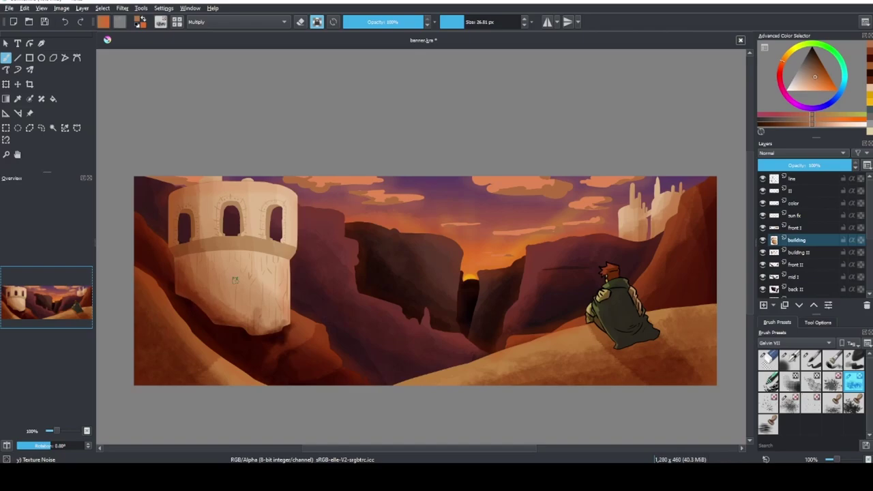
Step: Paint small brown windows and details on the distant castle's building II layer with Basic-5 Size at 9.36 px in Normal mode
key(slash)
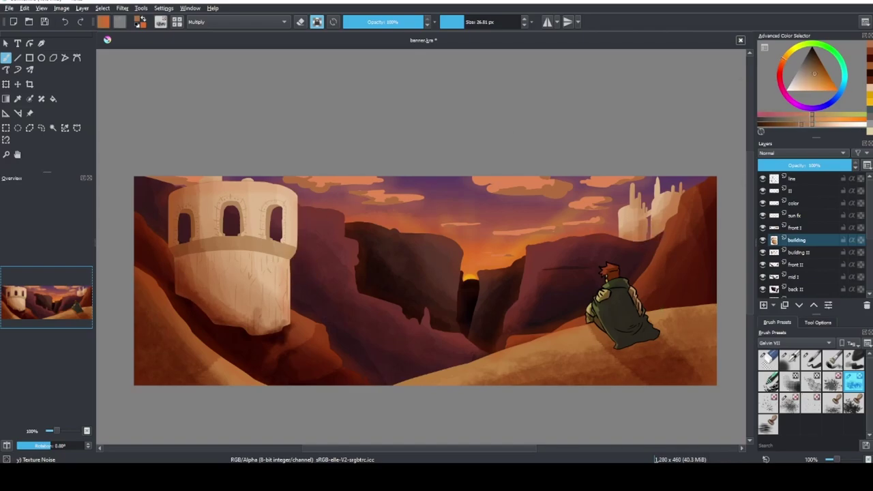
key(Page_Down)
key(Page_Down)
key(Page_Down)
key(Page_Down)
key(Page_Down)
key(Page_Down)
drag(631, 200, 629, 205)
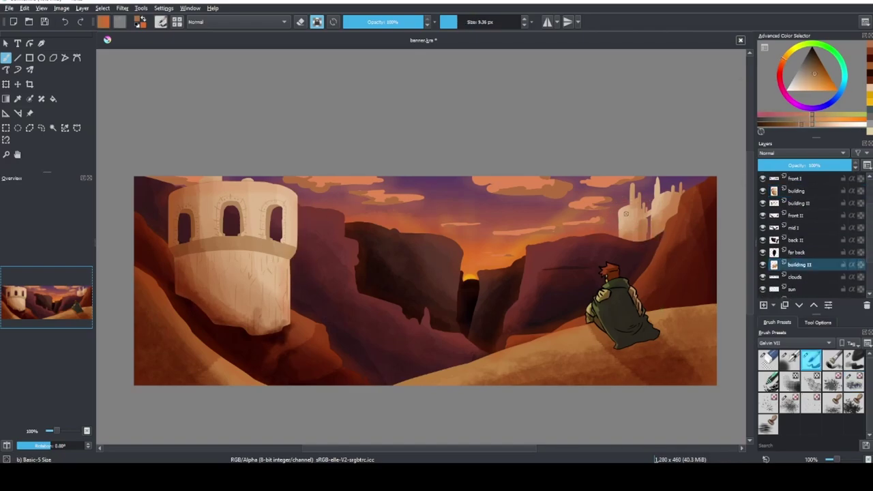
scroll(660, 205, up, 1)
scroll(616, 218, up, 1)
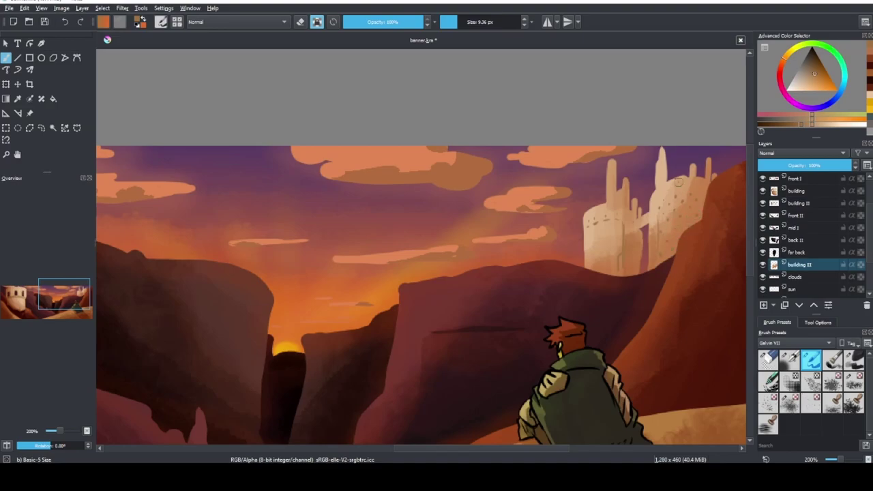
scroll(712, 190, down, 2)
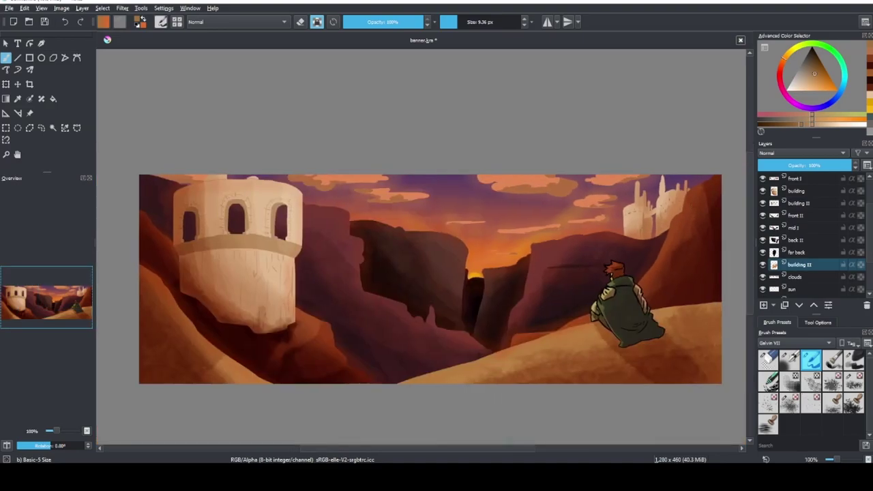